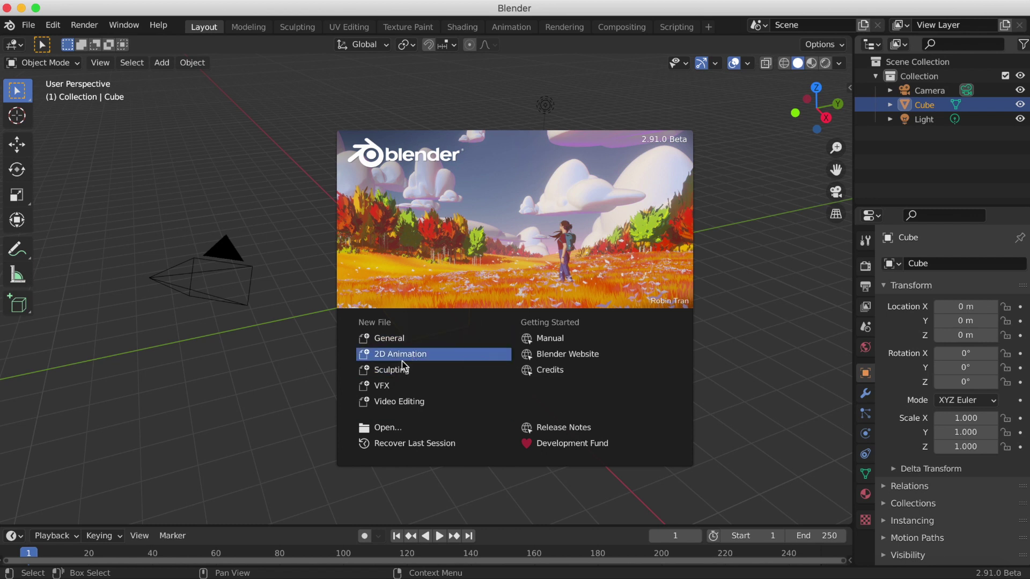
# Start a new 2D Animation file and make sure the Grease Pencil Tools add-on is enabled in the preferences.
pyautogui.click(419, 352)
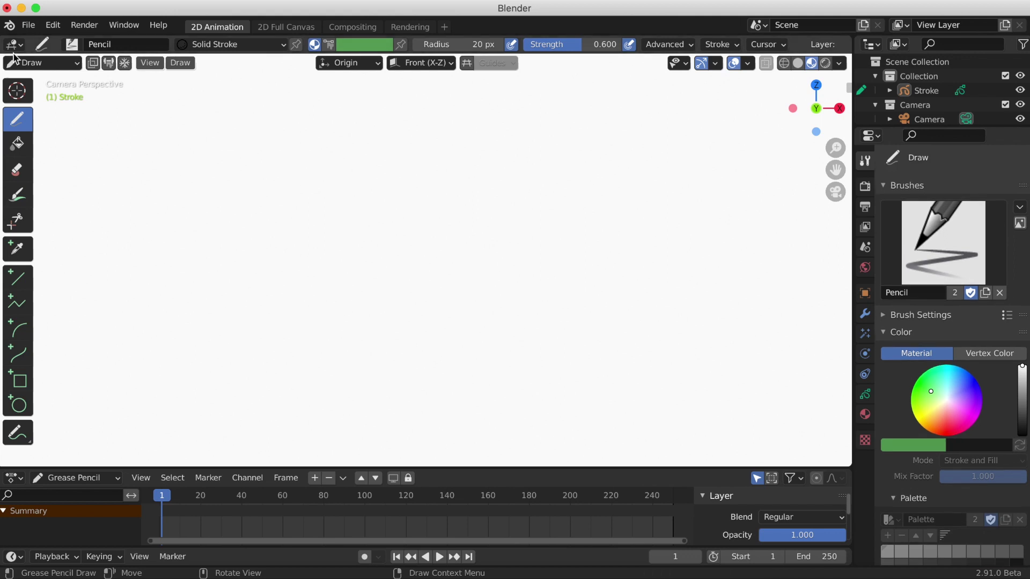
pyautogui.click(49, 26)
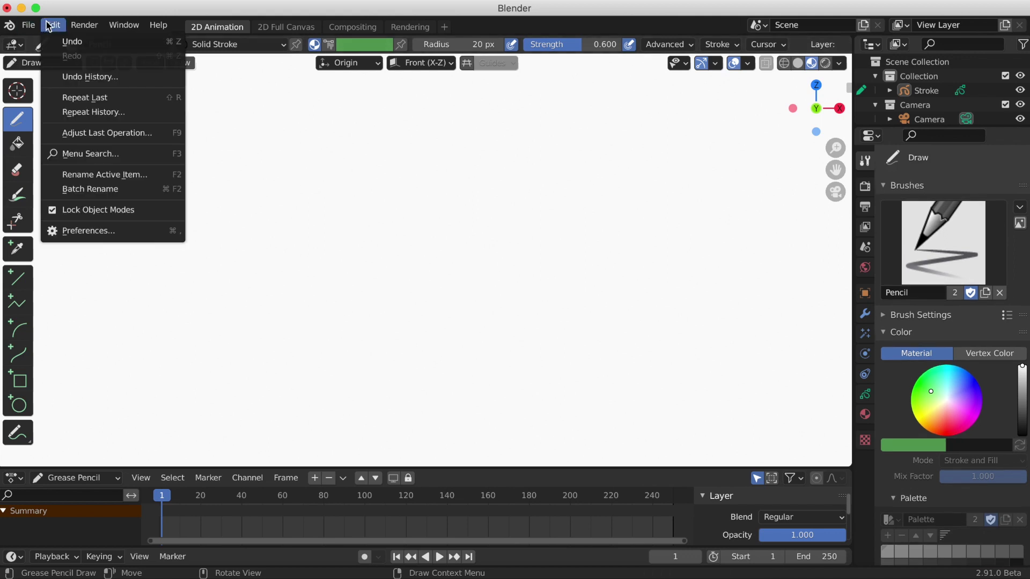
pyautogui.click(95, 236)
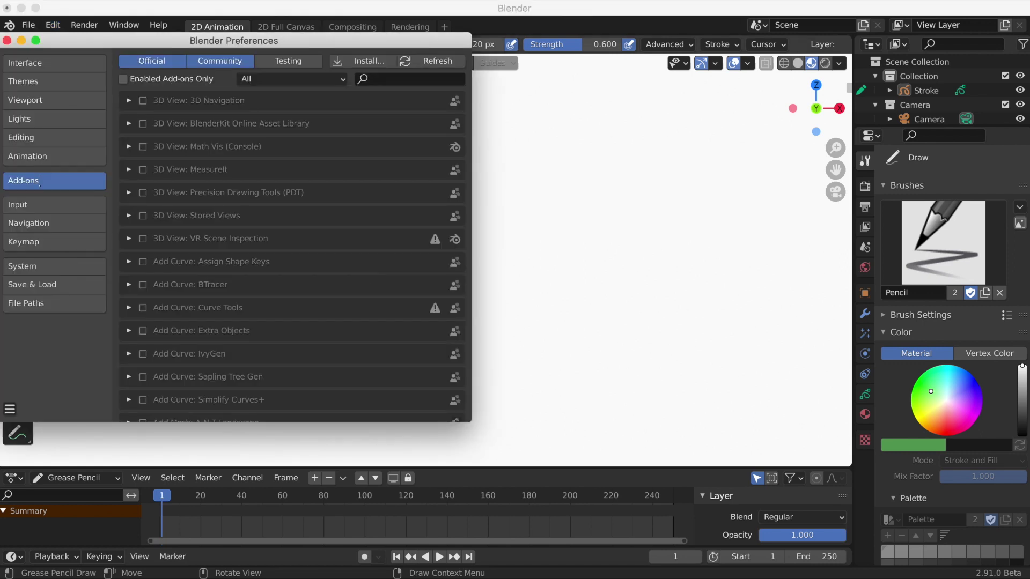
pyautogui.click(392, 78)
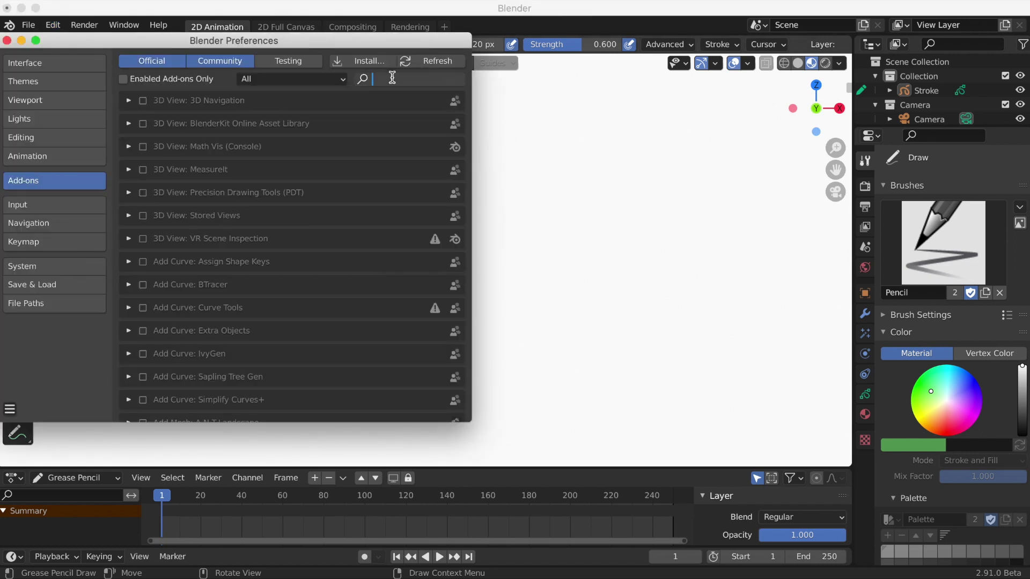
pyautogui.write('grease')
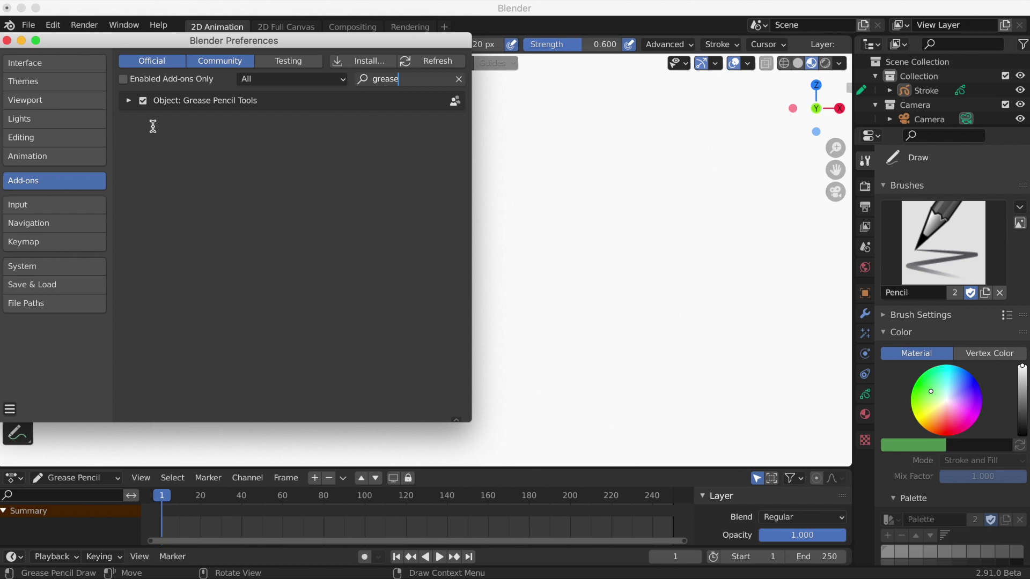
pyautogui.click(7, 41)
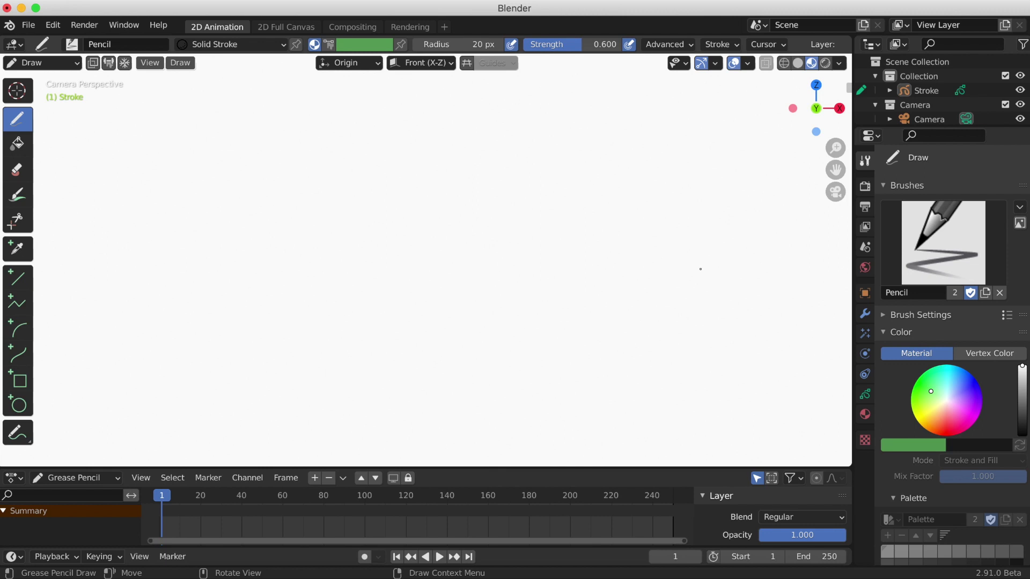
# View the Grease Pencil Tools options in the viewport sidebar, and hide the sidebar.
pyautogui.press('n')
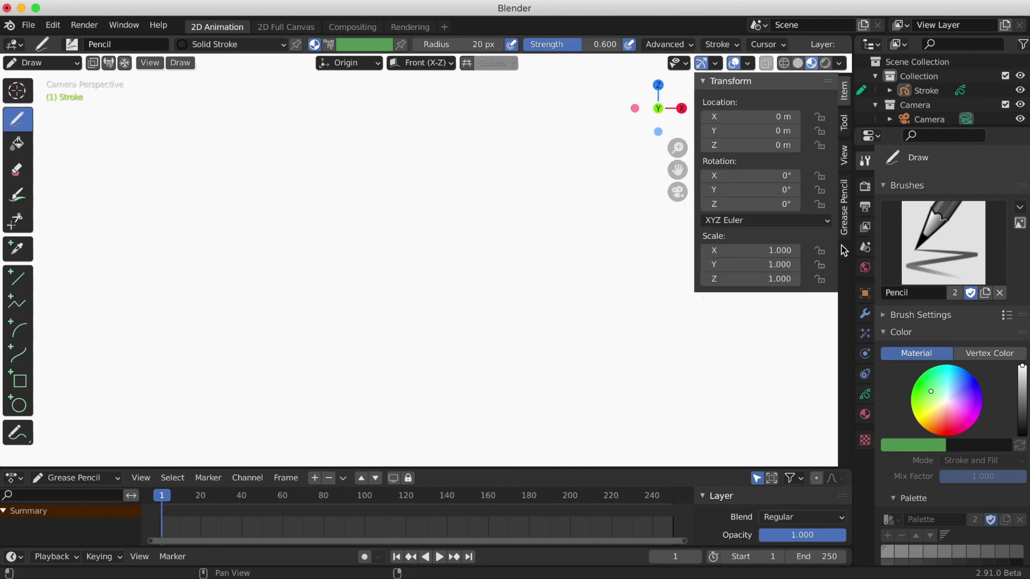
pyautogui.click(845, 215)
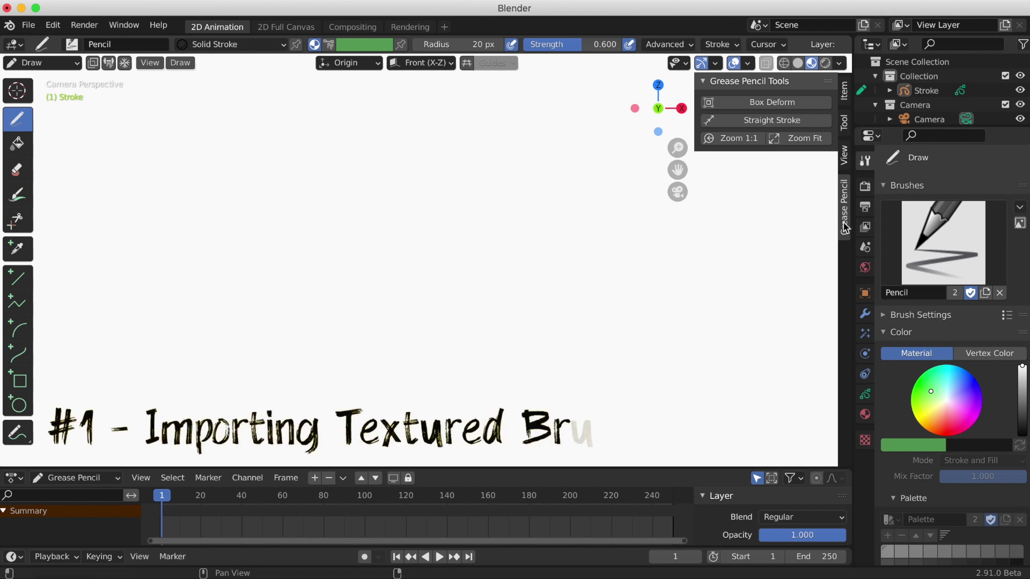
pyautogui.press('n')
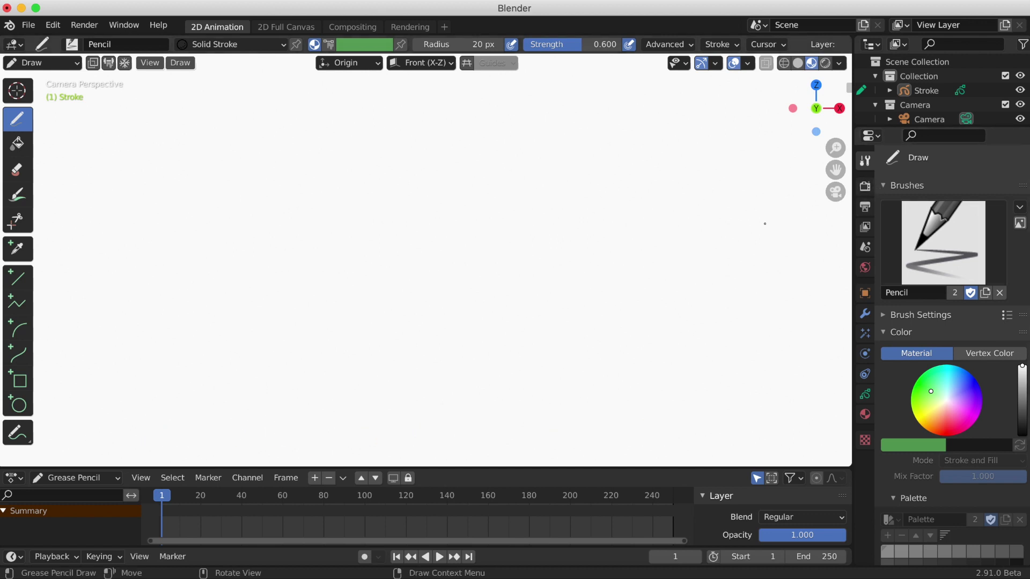
# Check the default draw brushes, download and import the texture brush pack, and reopen the brush list.
pyautogui.click(72, 45)
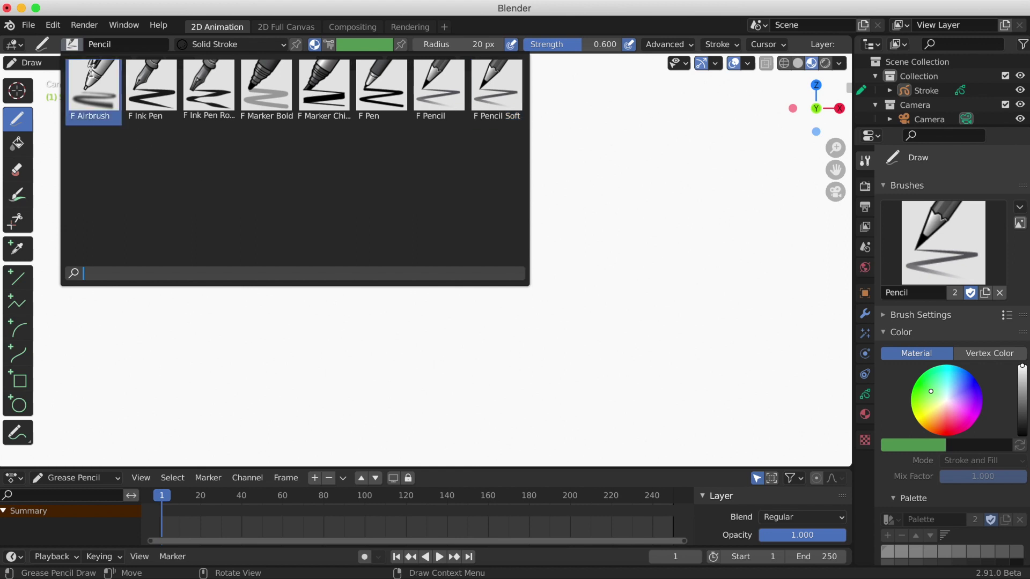
pyautogui.click(77, 46)
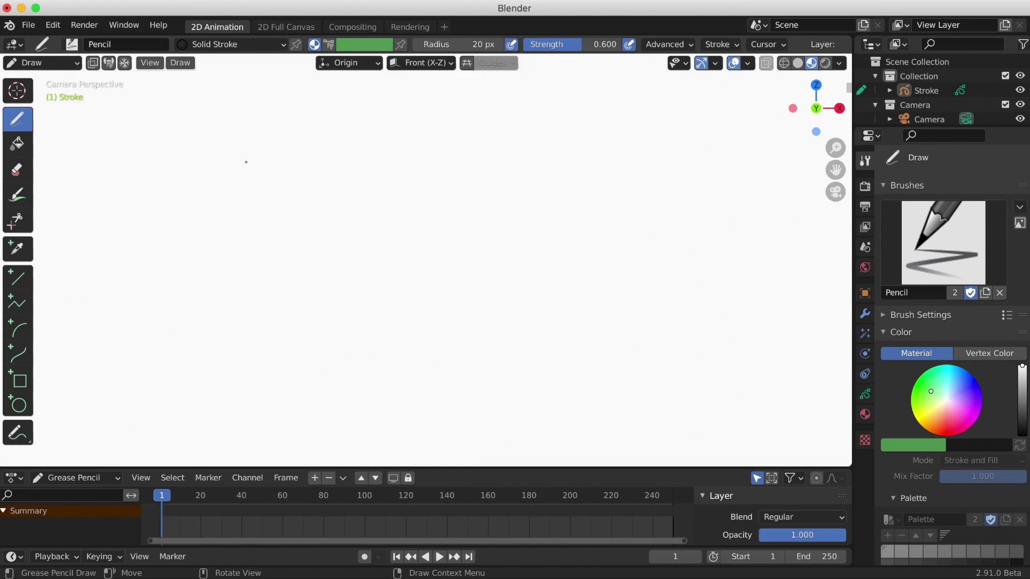
pyautogui.click(1019, 210)
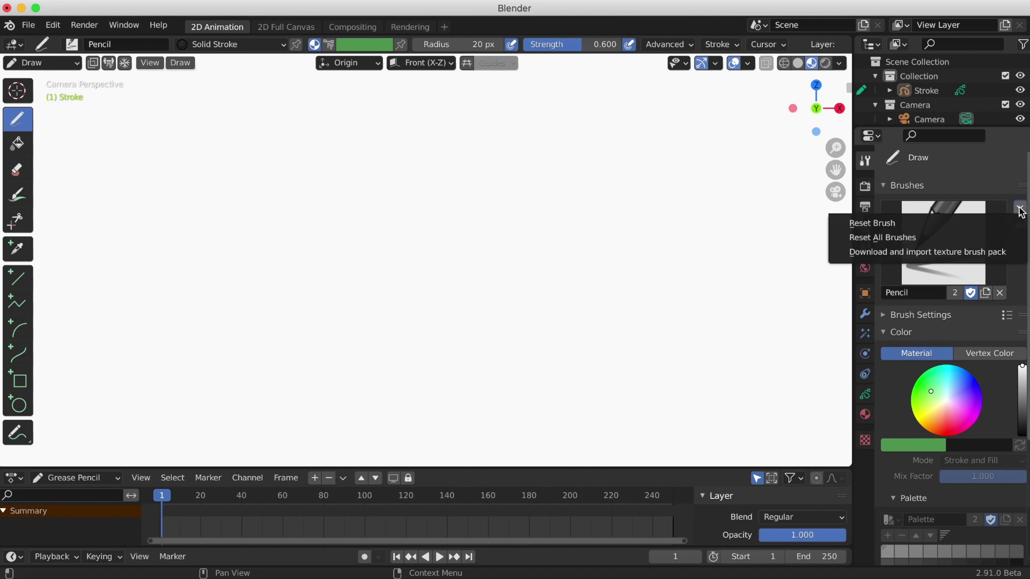
pyautogui.click(932, 254)
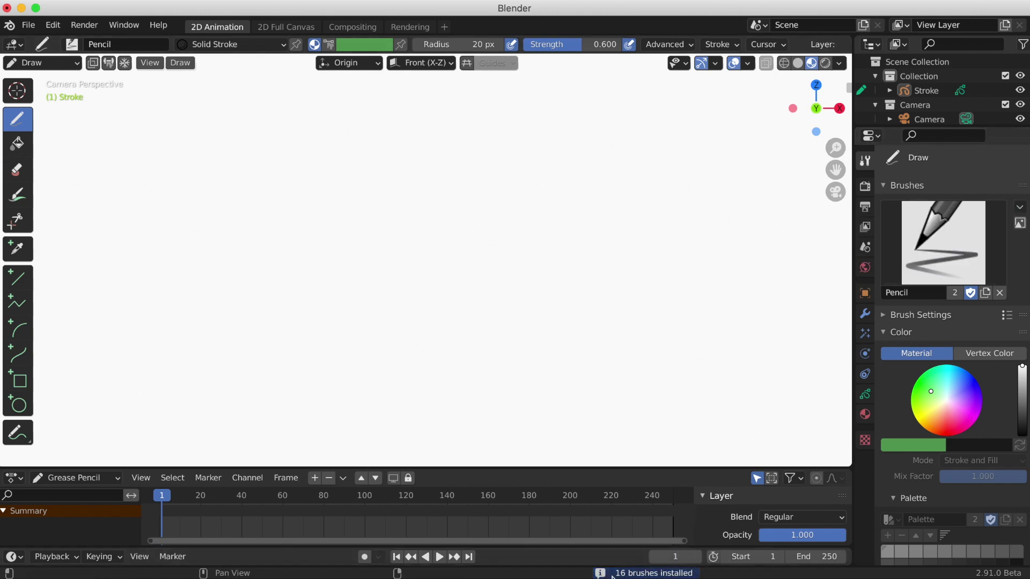
pyautogui.click(72, 43)
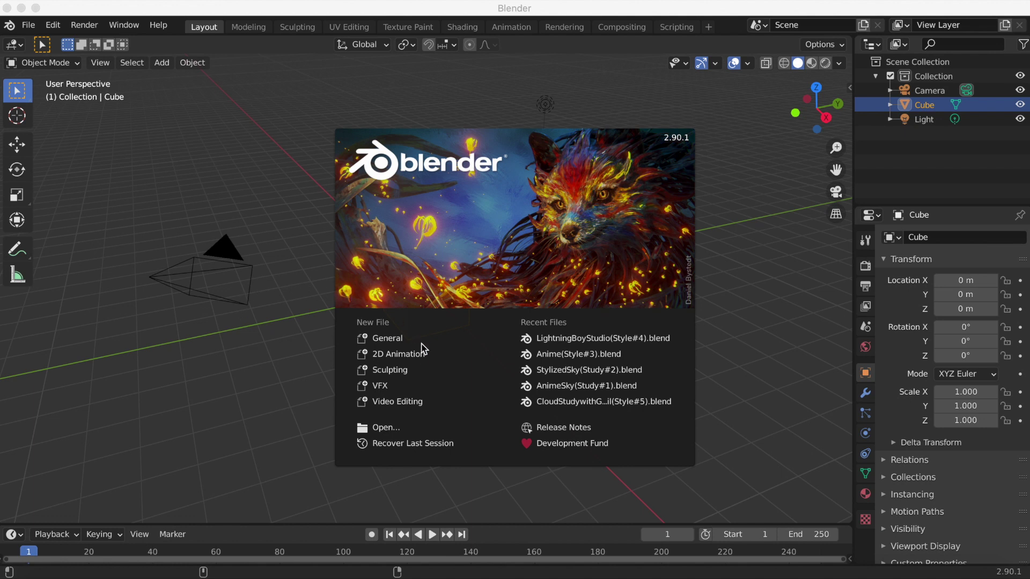
# Switch to Blender 2.90.1, start a new 2D Animation file, and check its brush options and default brush list.
pyautogui.click(396, 355)
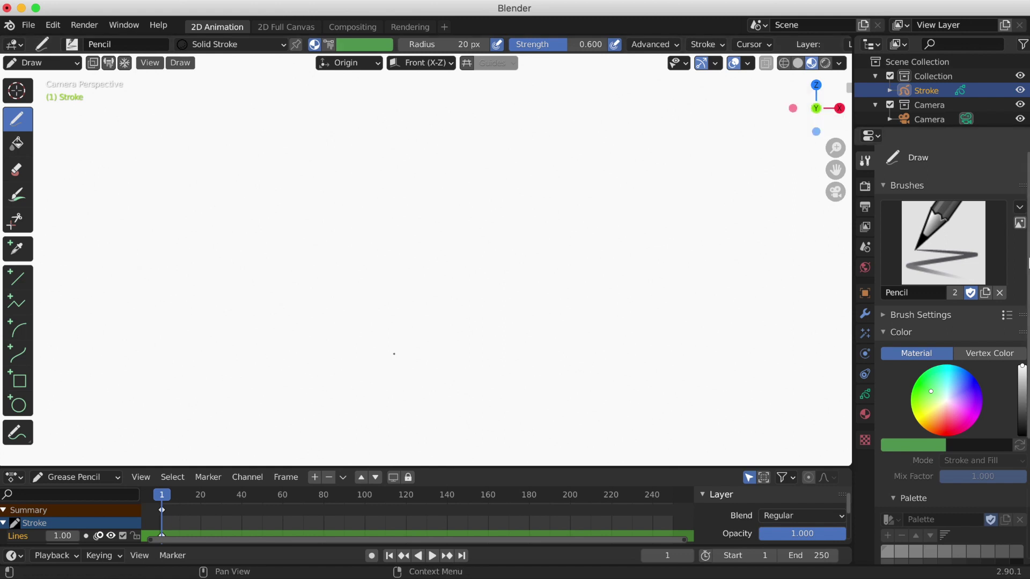
pyautogui.click(1024, 208)
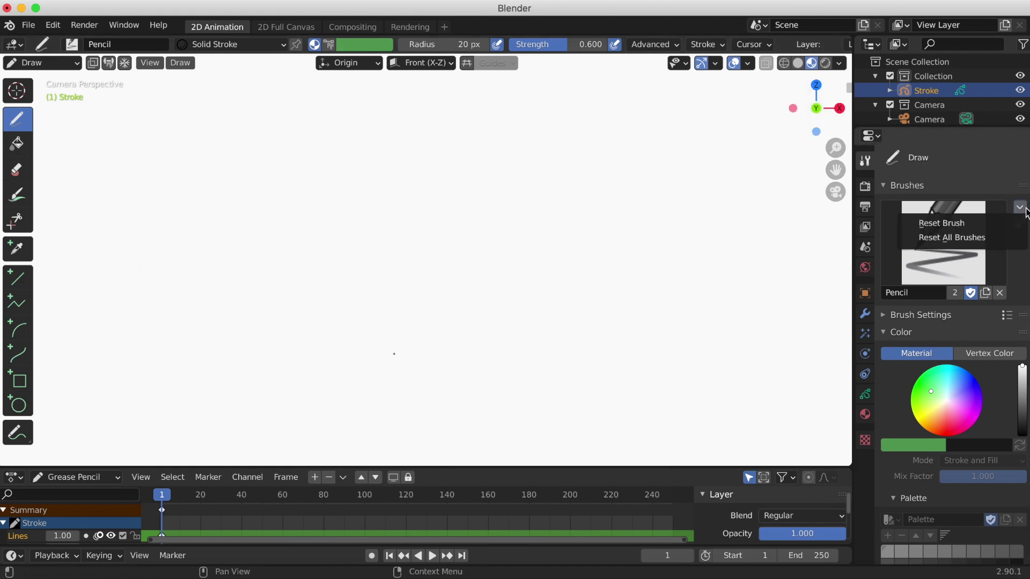
pyautogui.click(70, 45)
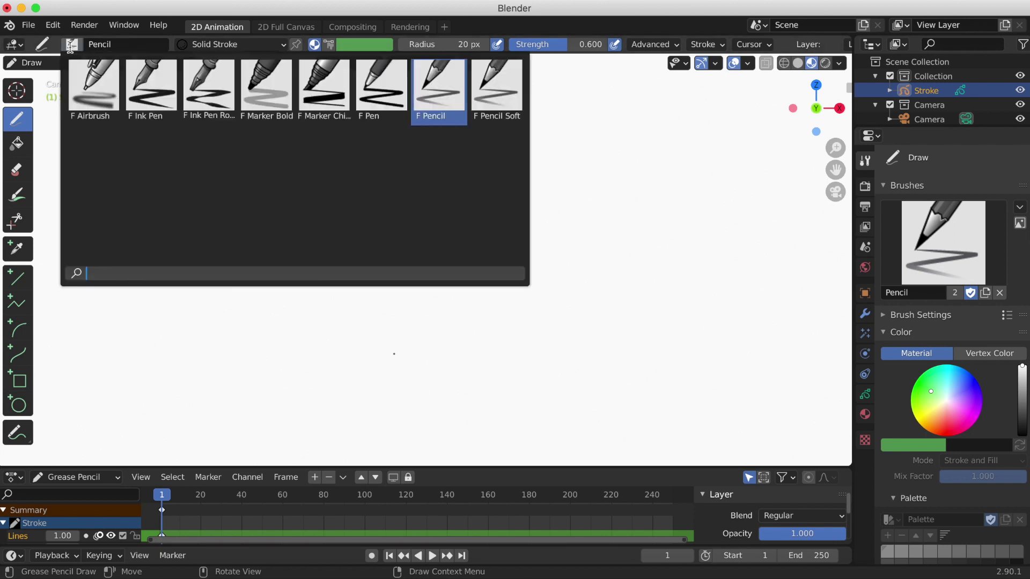
# Start appending data from the brush pack V2 blend file on the Desktop and open its Brush folder.
pyautogui.click(28, 25)
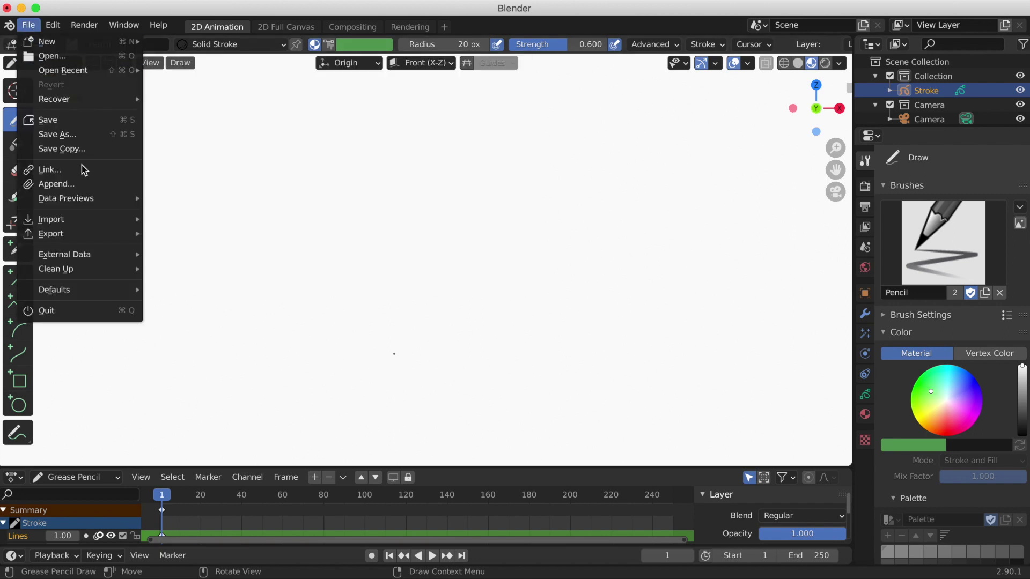
pyautogui.click(56, 184)
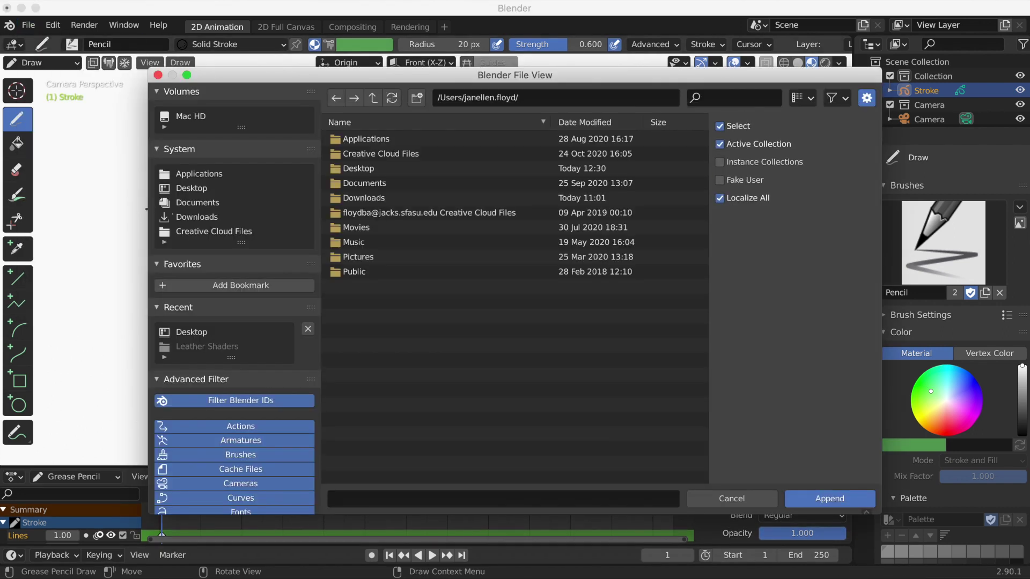
pyautogui.click(231, 189)
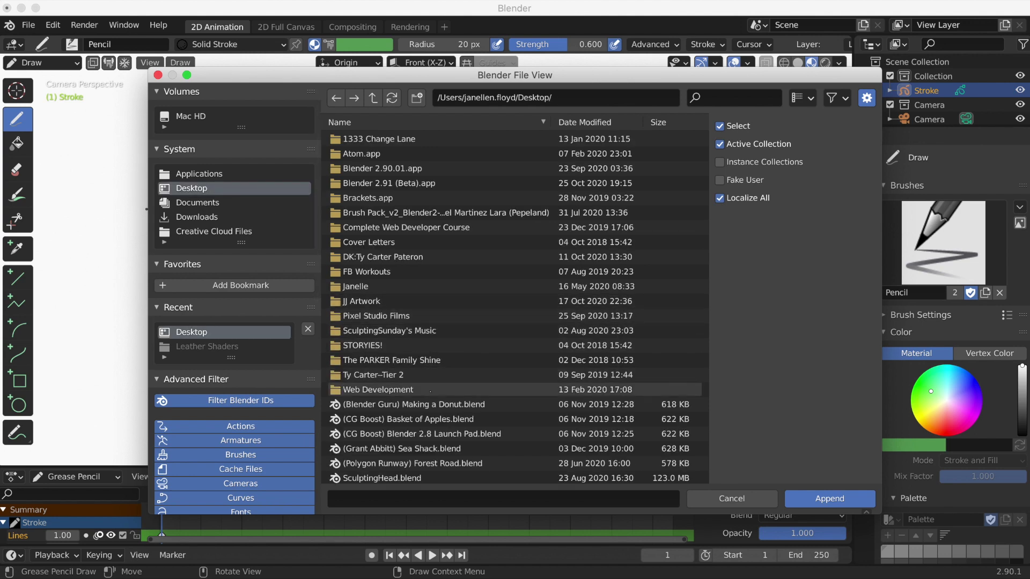
pyautogui.click(416, 213)
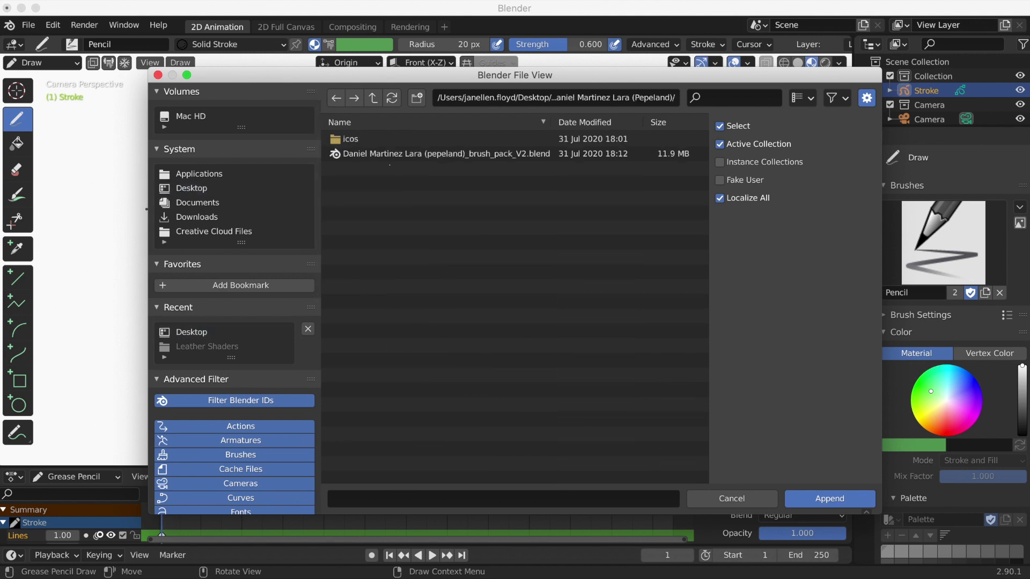
pyautogui.click(370, 154)
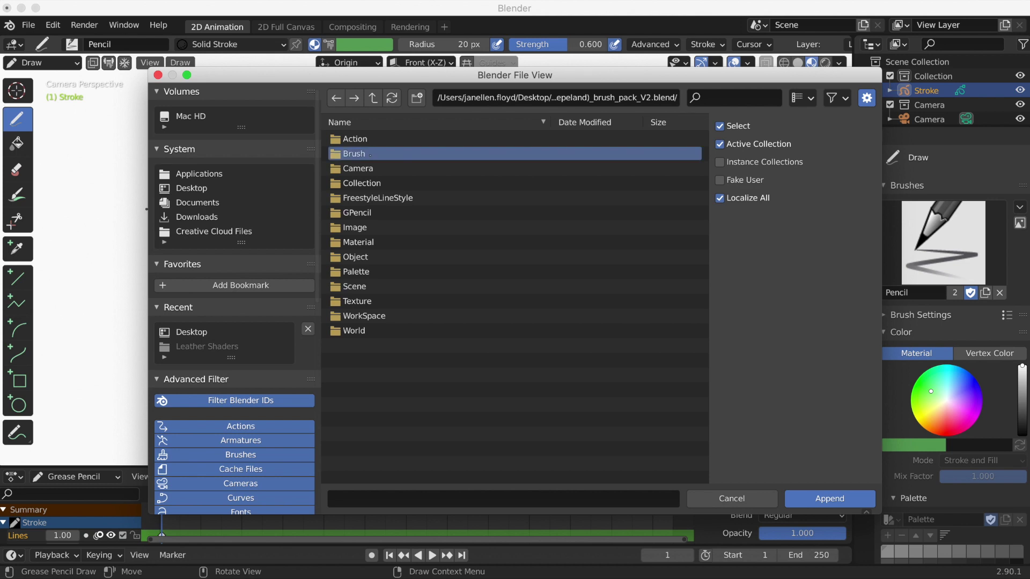
pyautogui.click(369, 154)
# Append all the textured brushes from pp_cloud_1 through pp_wet_1.
pyautogui.scroll(-10, 391, 267)
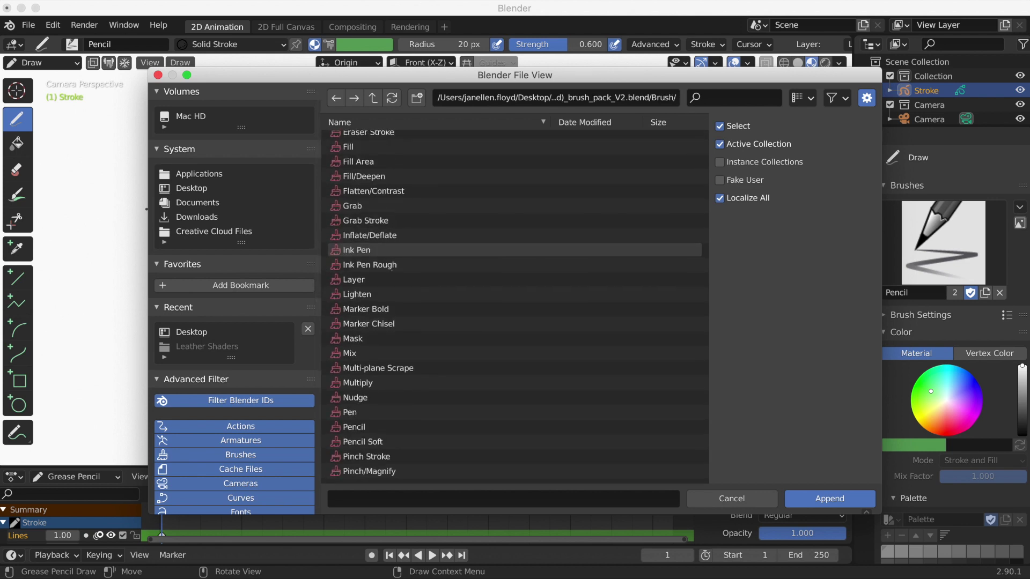
pyautogui.scroll(-10, 408, 251)
pyautogui.click(409, 188)
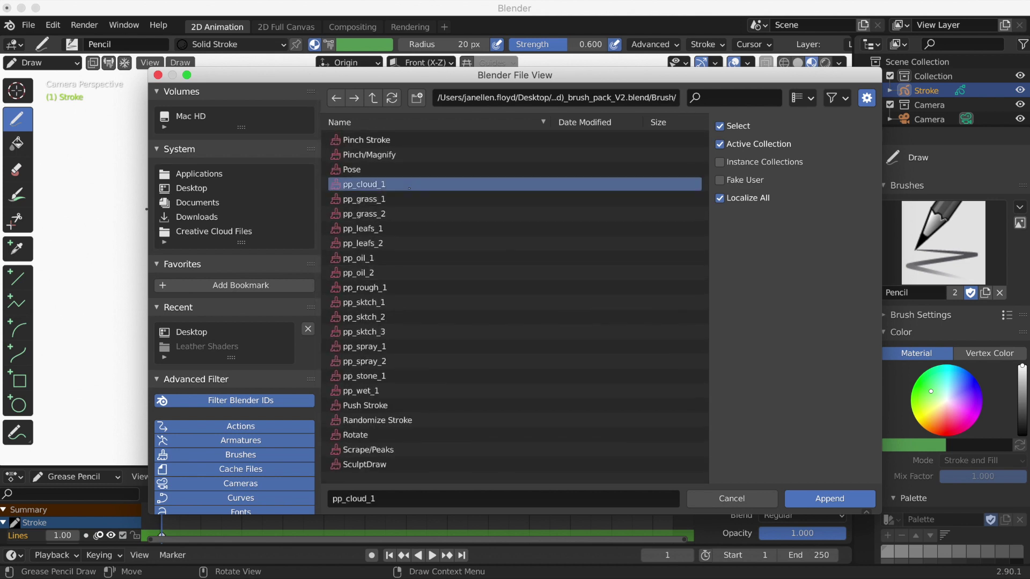
pyautogui.hotkey('shift', 'Down')
pyautogui.hotkey('shift', 'Down')
pyautogui.hotkey('shift', 'Down')
pyautogui.hotkey('shift', 'Down')
pyautogui.hotkey('shift', 'Down')
pyautogui.hotkey('shift', 'Down')
pyautogui.hotkey('shift', 'Down')
pyautogui.hotkey('shift', 'Down')
pyautogui.hotkey('shift', 'Down')
pyautogui.hotkey('shift', 'Down')
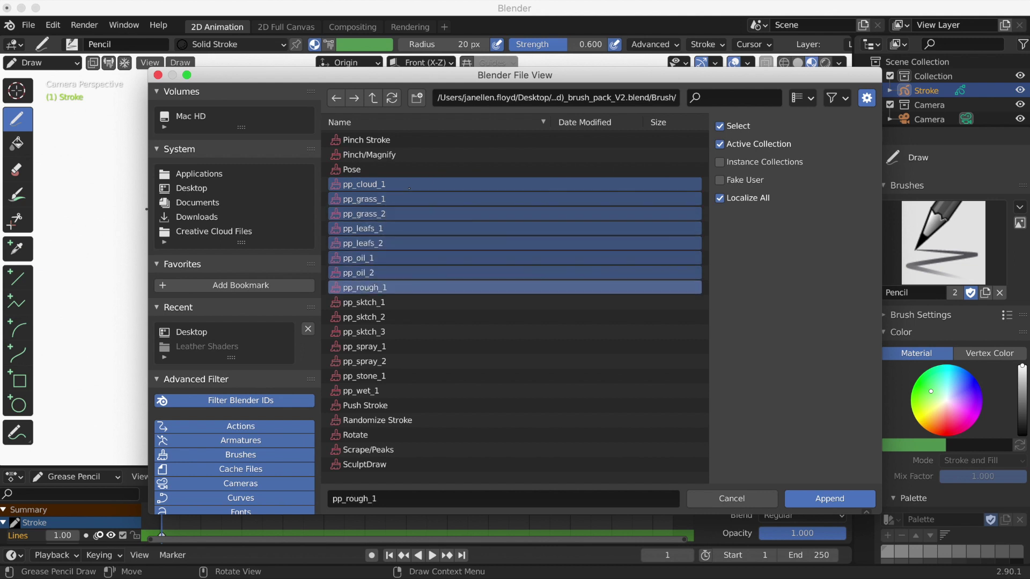
pyautogui.hotkey('shift', 'Down')
pyautogui.hotkey('shift', 'Down')
pyautogui.hotkey('shift', 'Down')
pyautogui.hotkey('shift', 'Down')
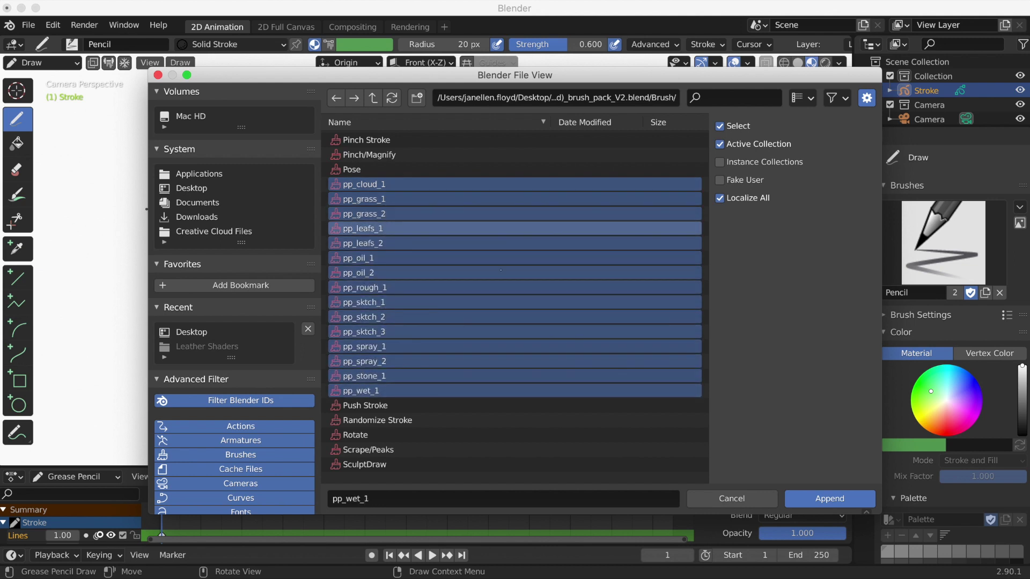
pyautogui.click(830, 500)
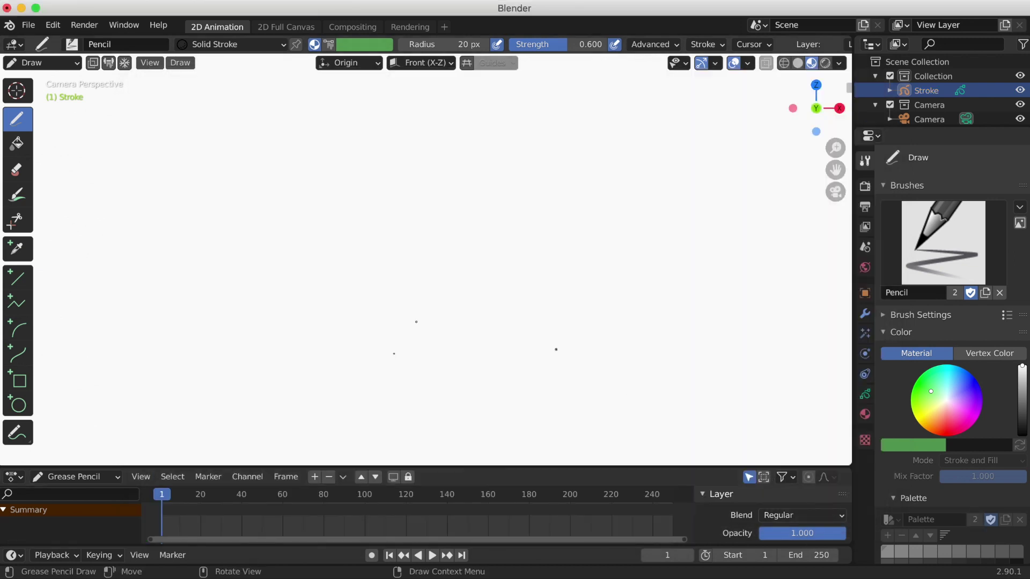
# Choose the pp_sktch_1 brush and set its color mode to Vertex Color.
pyautogui.click(71, 44)
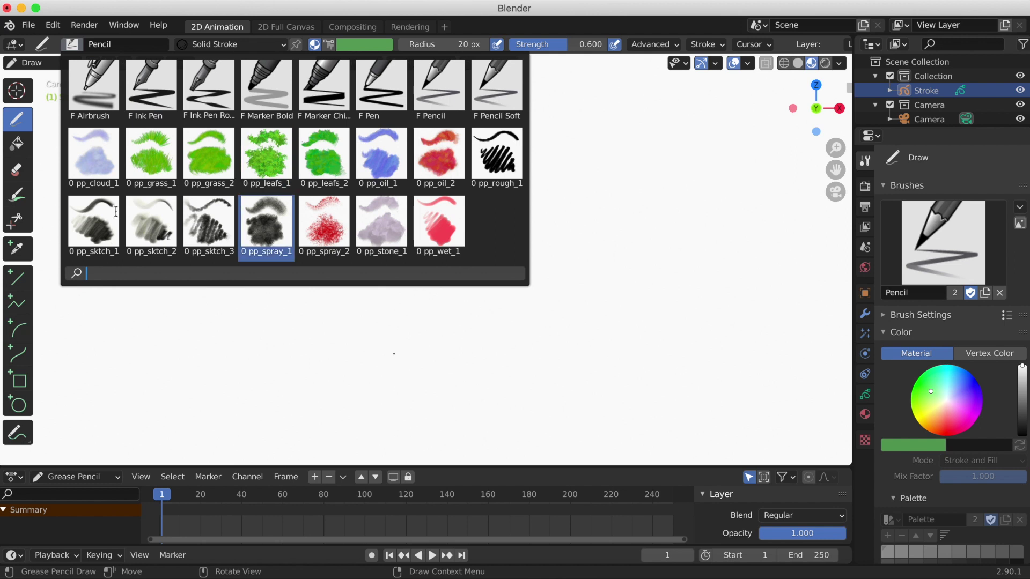
pyautogui.click(97, 220)
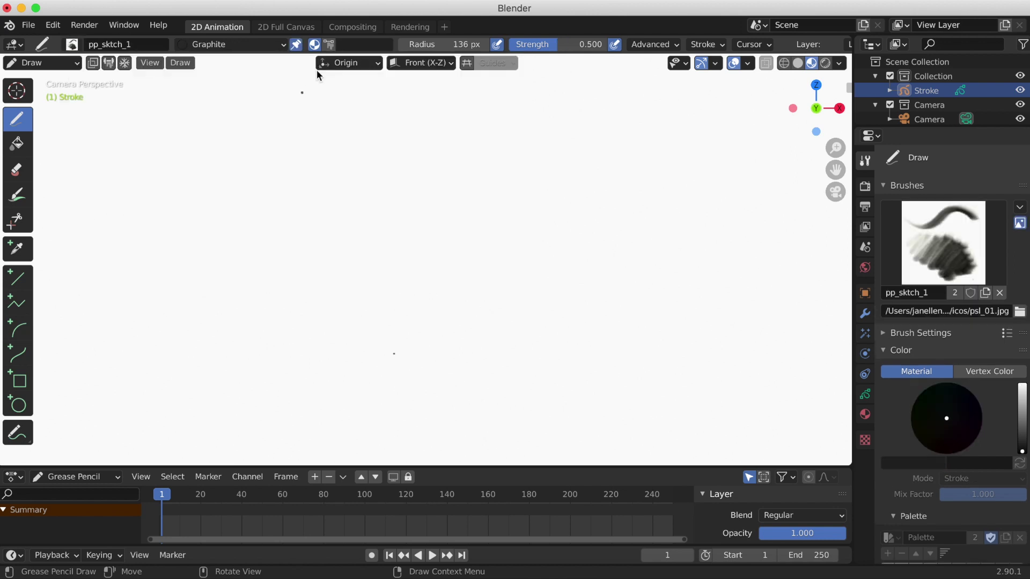
pyautogui.click(329, 44)
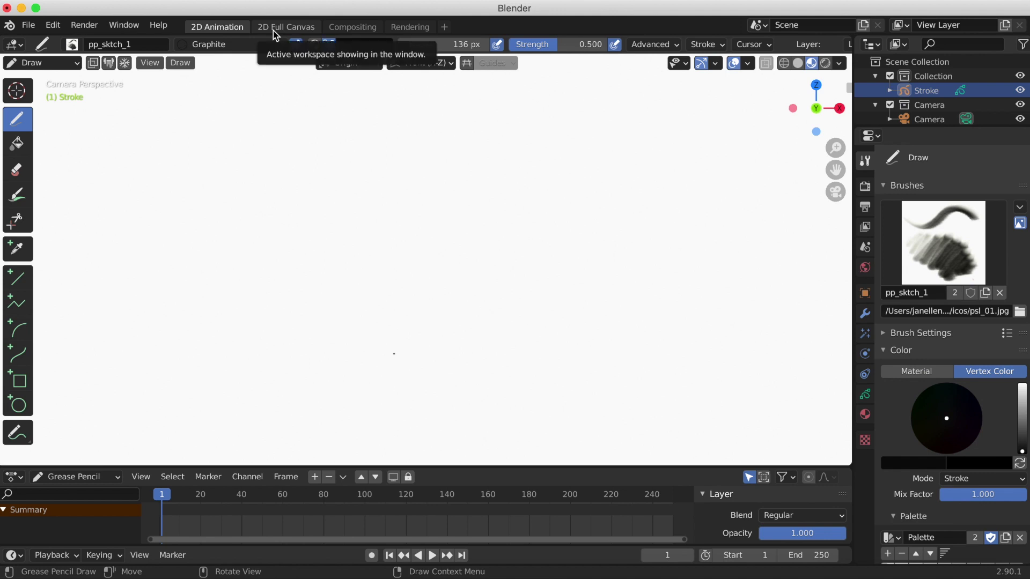
# Scribble a zigzag test stroke, raise the brush strength to 1.000, and scribble a second one beside it.
pyautogui.moveTo(232, 171)
pyautogui.mouseDown()
pyautogui.moveTo(212, 260)
pyautogui.moveTo(268, 156)
pyautogui.moveTo(295, 165)
pyautogui.moveTo(306, 245)
pyautogui.moveTo(379, 161)
pyautogui.mouseUp()
pyautogui.moveTo(584, 49); pyautogui.dragTo(658, 59)
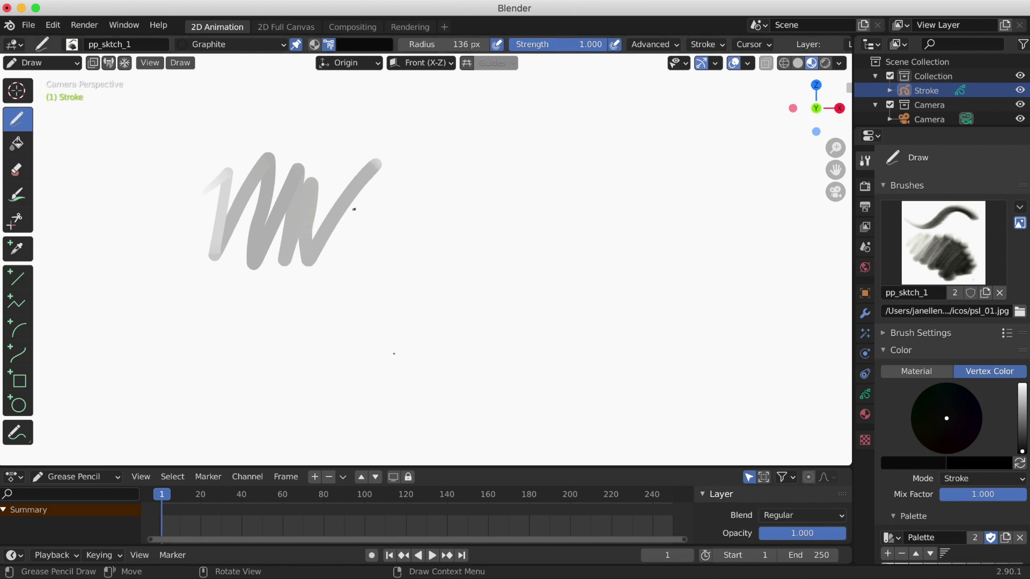
pyautogui.moveTo(354, 209)
pyautogui.mouseDown()
pyautogui.moveTo(379, 189)
pyautogui.moveTo(376, 270)
pyautogui.moveTo(439, 153)
pyautogui.mouseUp()
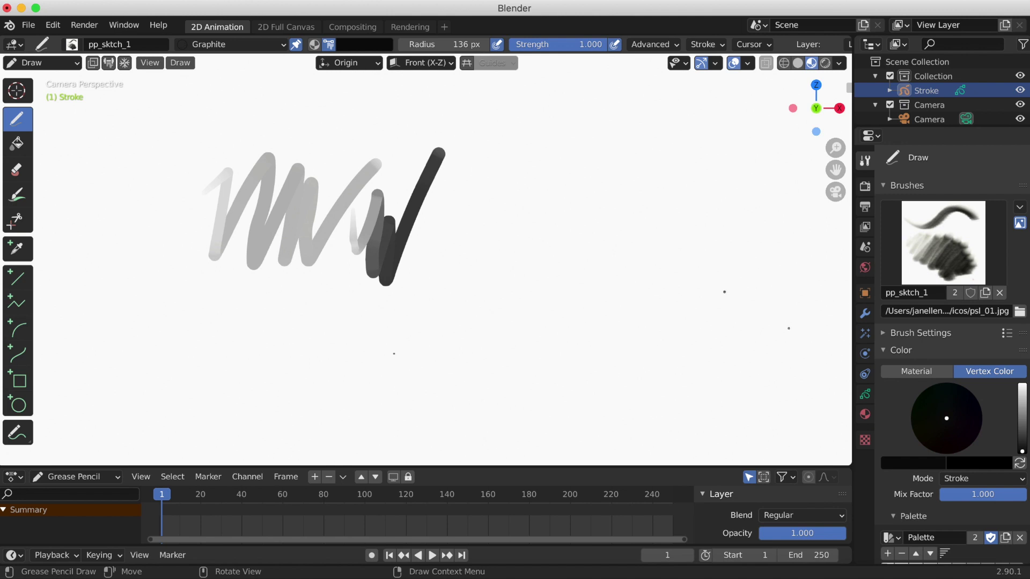
# Lower the stroke texture's Blend value in the Graphite material.
pyautogui.click(865, 414)
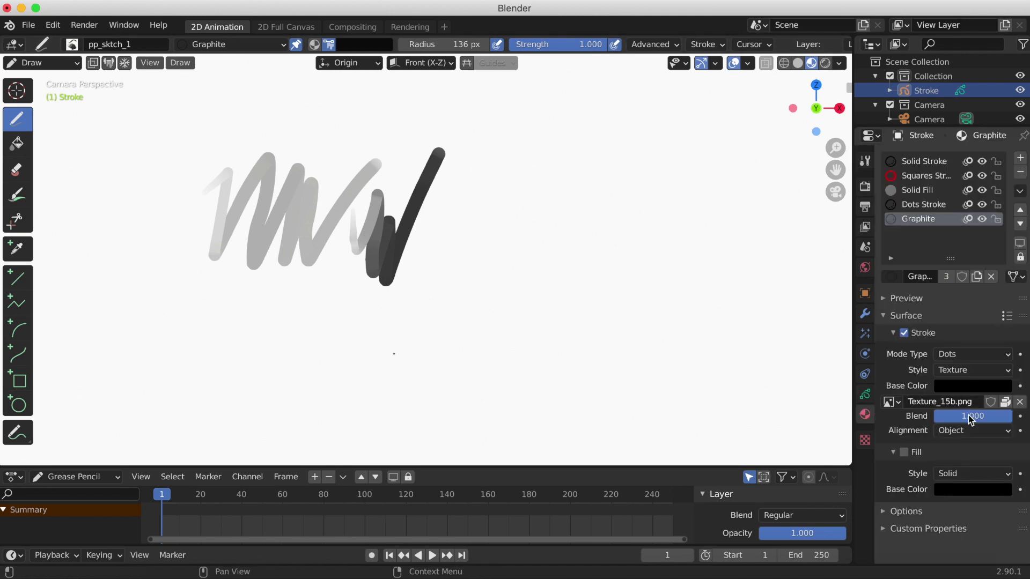
pyautogui.moveTo(959, 421)
pyautogui.mouseDown()
pyautogui.moveTo(936, 417)
pyautogui.moveTo(949, 419)
pyautogui.mouseUp()
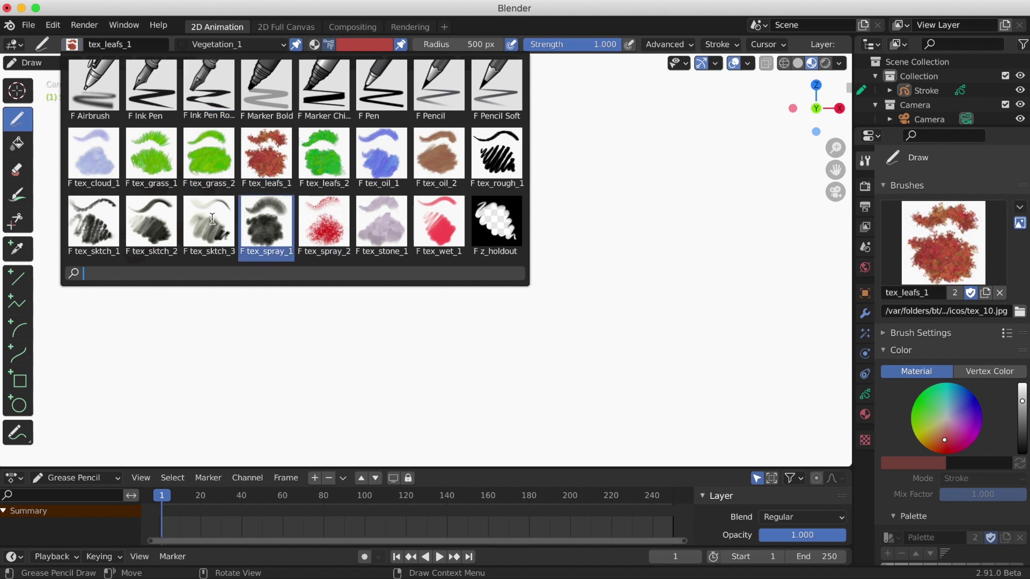
# Choose the tex_sktch_1 brush at a 500 px radius and paint overlapping zigzag test strokes beside the leaf strokes.
pyautogui.click(95, 223)
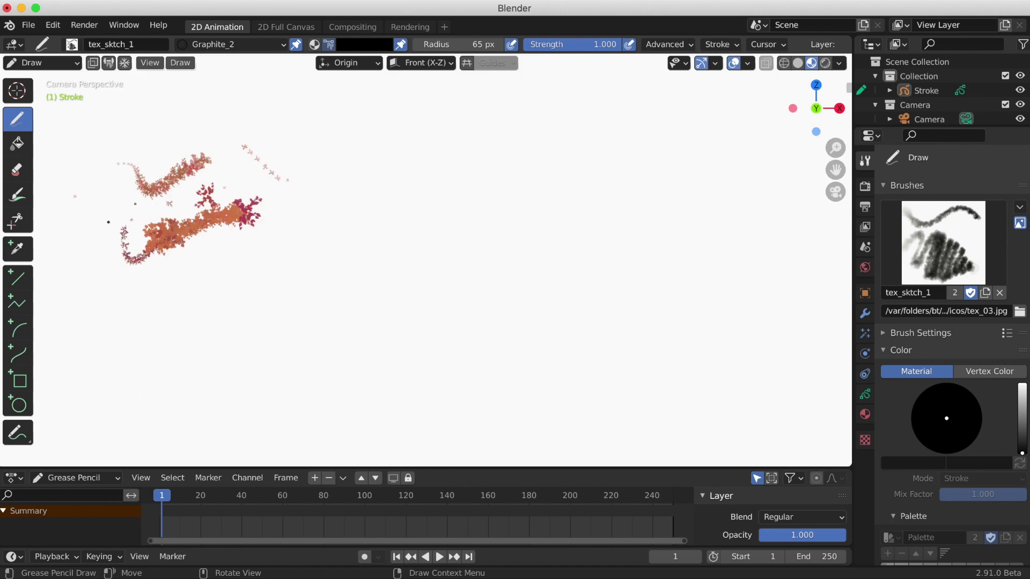
pyautogui.moveTo(437, 44); pyautogui.dragTo(694, 68)
pyautogui.moveTo(318, 125)
pyautogui.mouseDown()
pyautogui.moveTo(310, 160)
pyautogui.moveTo(320, 164)
pyautogui.moveTo(376, 112)
pyautogui.moveTo(380, 164)
pyautogui.mouseUp()
pyautogui.moveTo(359, 209)
pyautogui.mouseDown()
pyautogui.moveTo(479, 150)
pyautogui.moveTo(395, 194)
pyautogui.moveTo(499, 196)
pyautogui.moveTo(383, 260)
pyautogui.mouseUp()
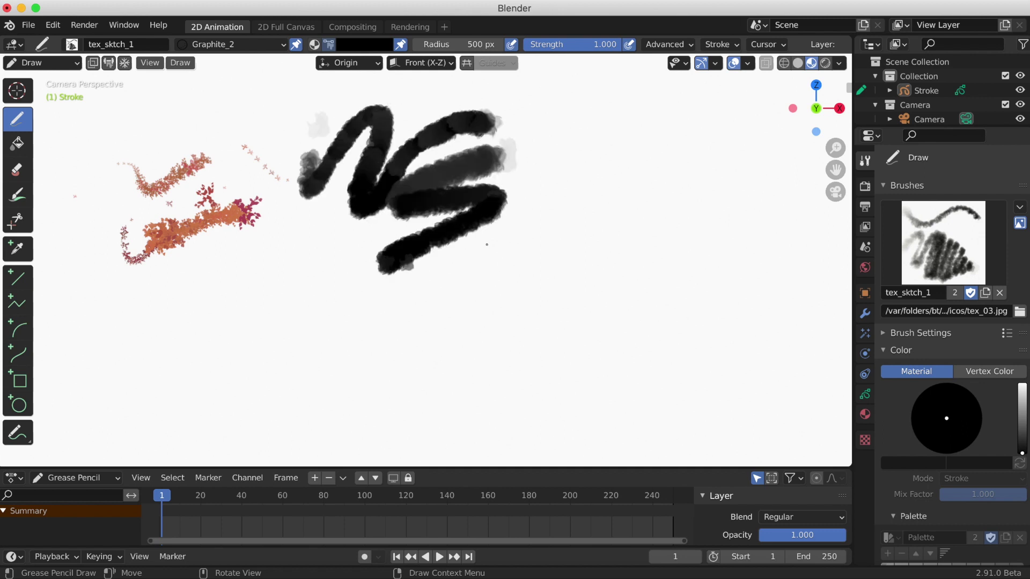
pyautogui.moveTo(486, 244); pyautogui.dragTo(378, 271)
pyautogui.moveTo(483, 238)
pyautogui.mouseDown()
pyautogui.moveTo(521, 252)
pyautogui.moveTo(338, 292)
pyautogui.mouseUp()
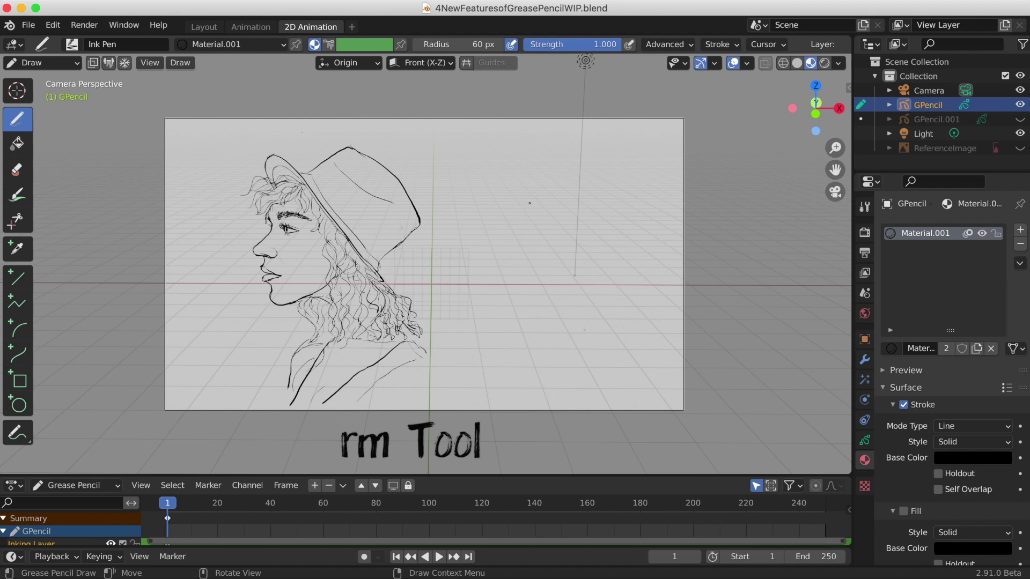
# Save the portrait file and draw a looping curl stroke in the empty area beside the portrait.
pyautogui.press('super+s')
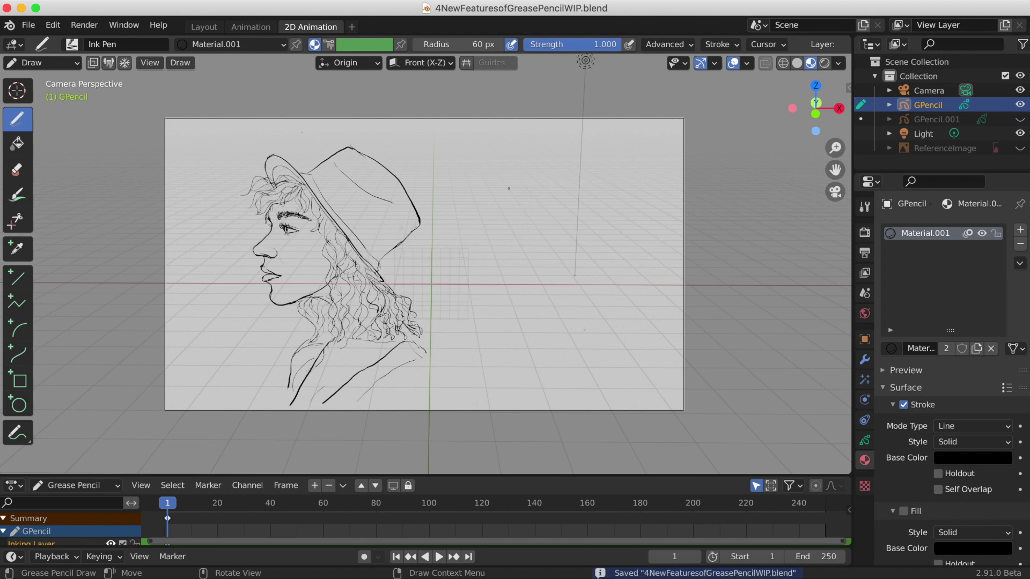
pyautogui.moveTo(517, 184)
pyautogui.mouseDown()
pyautogui.moveTo(511, 214)
pyautogui.moveTo(536, 204)
pyautogui.moveTo(522, 255)
pyautogui.moveTo(550, 260)
pyautogui.moveTo(577, 345)
pyautogui.mouseUp()
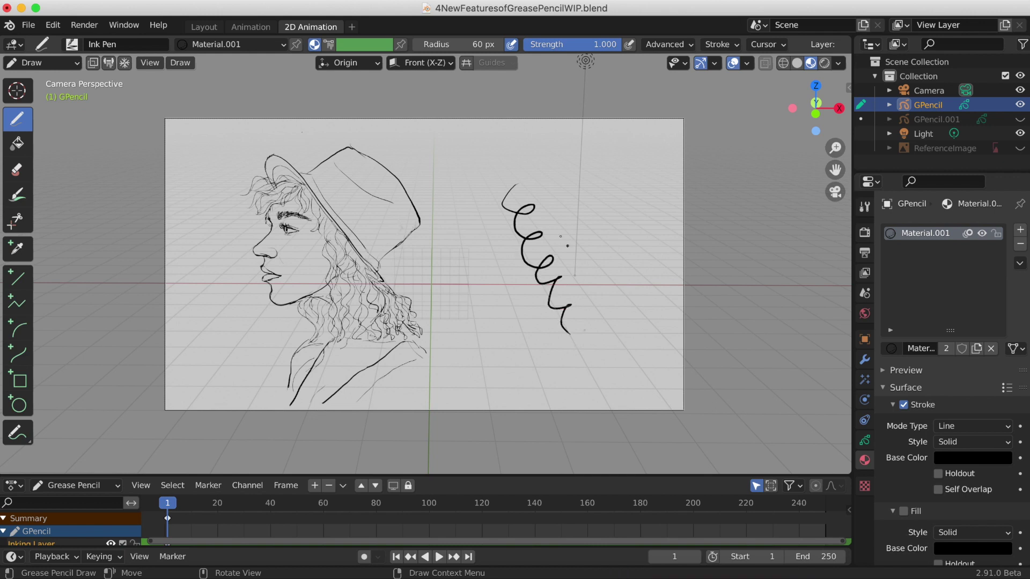
# Start Box Deform from the Grease Pencil Tools on the curl and pull three corners of its deform cage outward.
pyautogui.press('n')
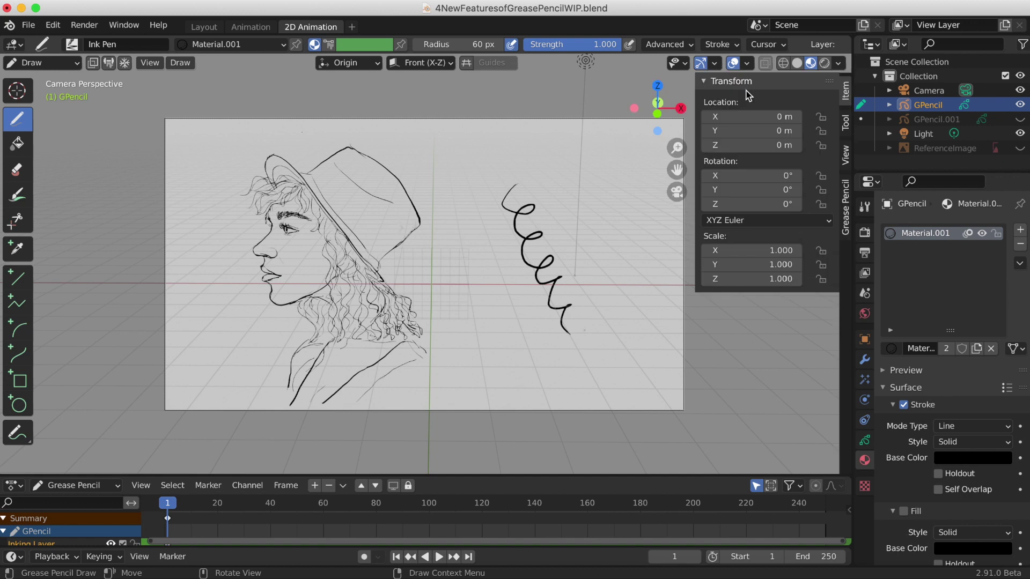
pyautogui.click(846, 213)
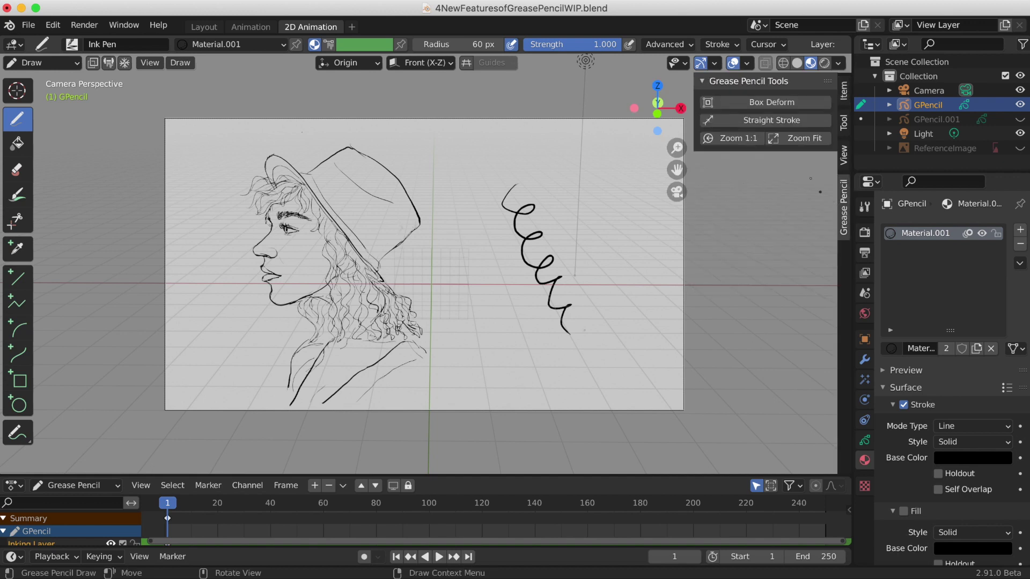
pyautogui.click(773, 103)
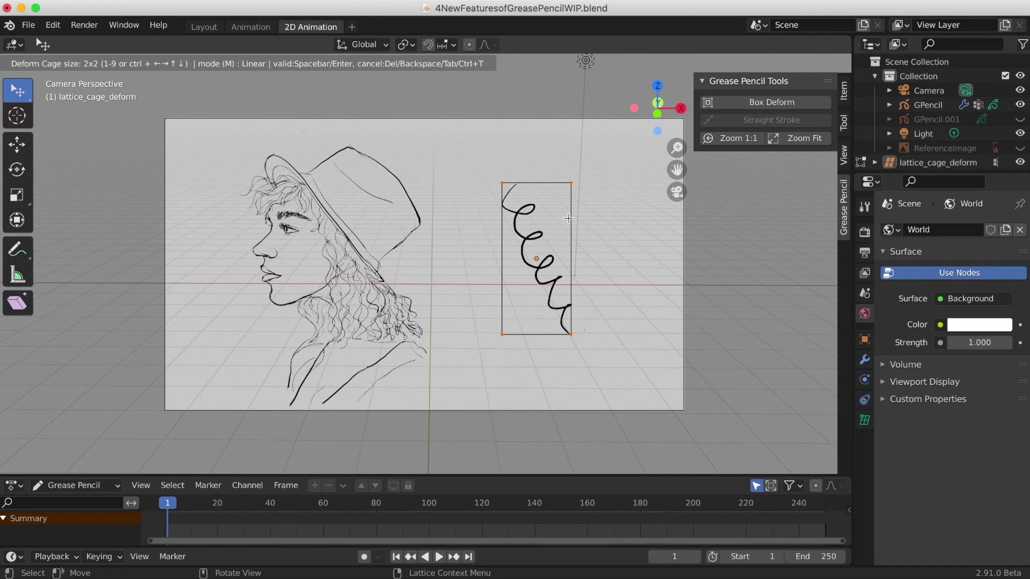
pyautogui.moveTo(570, 183)
pyautogui.mouseDown()
pyautogui.moveTo(594, 161)
pyautogui.moveTo(600, 194)
pyautogui.moveTo(539, 240)
pyautogui.moveTo(615, 154)
pyautogui.mouseUp()
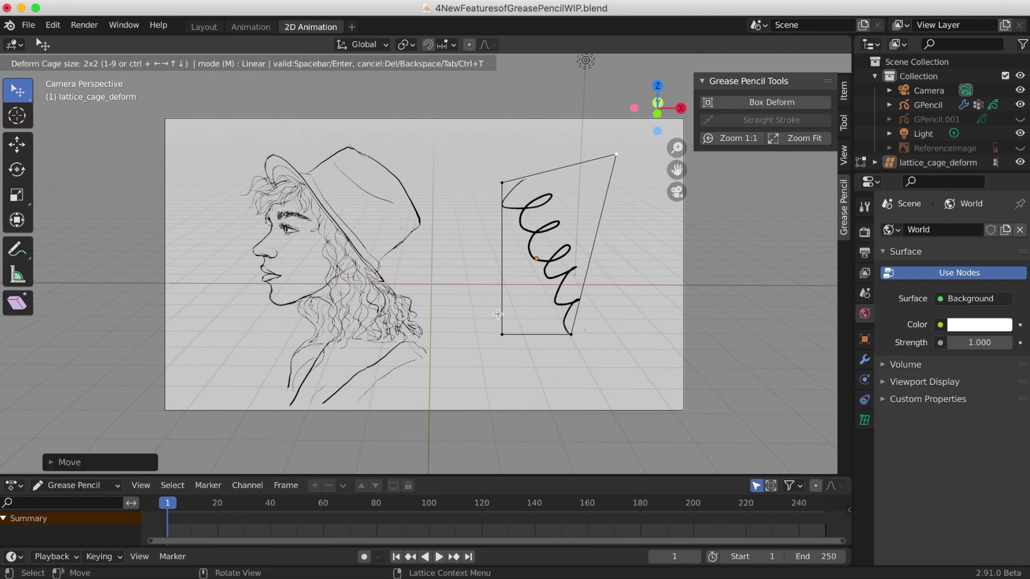
pyautogui.moveTo(500, 334)
pyautogui.mouseDown()
pyautogui.moveTo(471, 356)
pyautogui.moveTo(545, 345)
pyautogui.moveTo(553, 252)
pyautogui.moveTo(592, 165)
pyautogui.moveTo(588, 105)
pyautogui.moveTo(504, 194)
pyautogui.moveTo(479, 360)
pyautogui.moveTo(491, 354)
pyautogui.moveTo(497, 370)
pyautogui.mouseUp()
pyautogui.moveTo(575, 341); pyautogui.dragTo(611, 369)
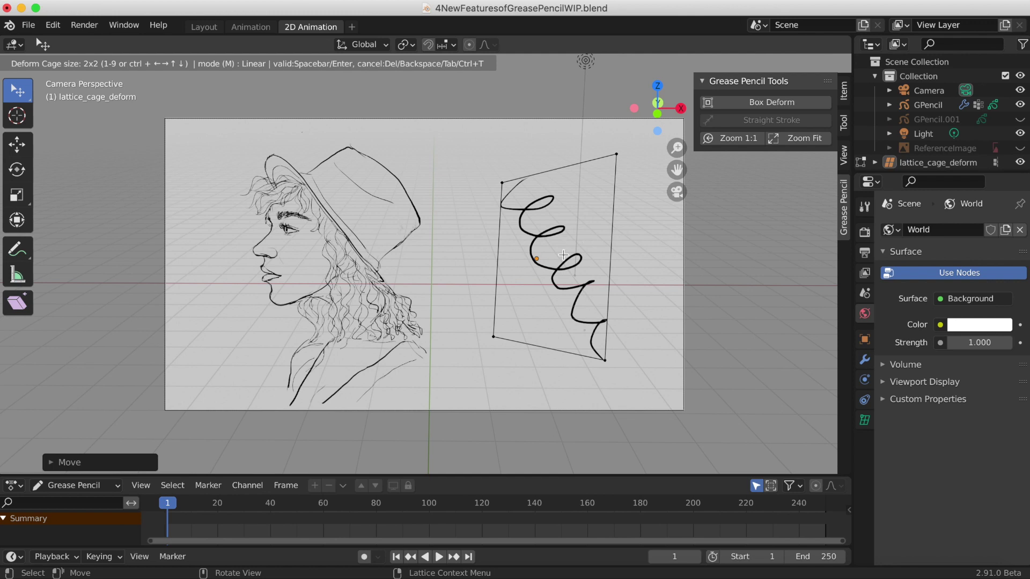
# Refine the curl's deform cage to 5x5 and change its interpolation mode to Spline.
pyautogui.press('3')
pyautogui.press('m')
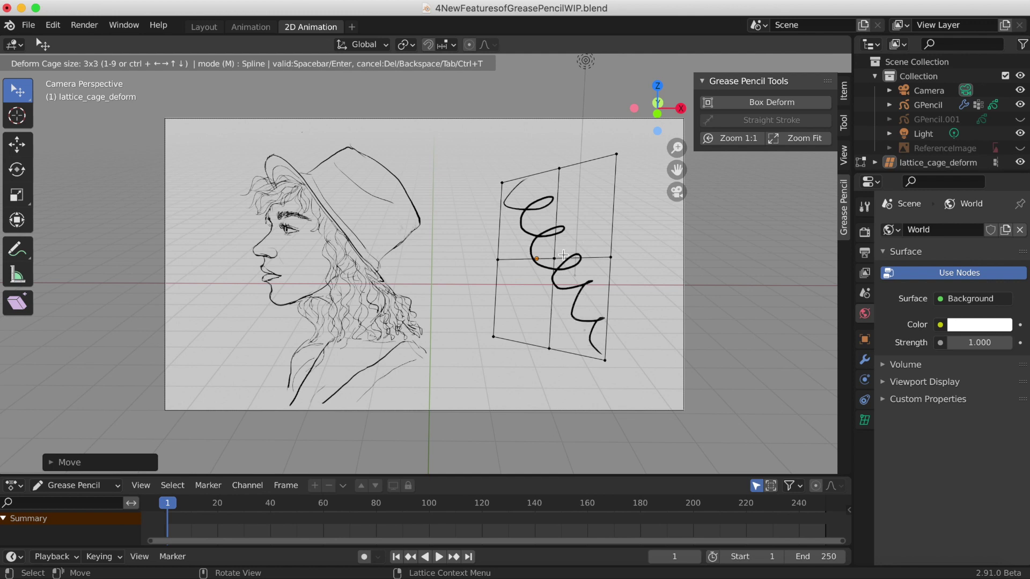
pyautogui.press('4')
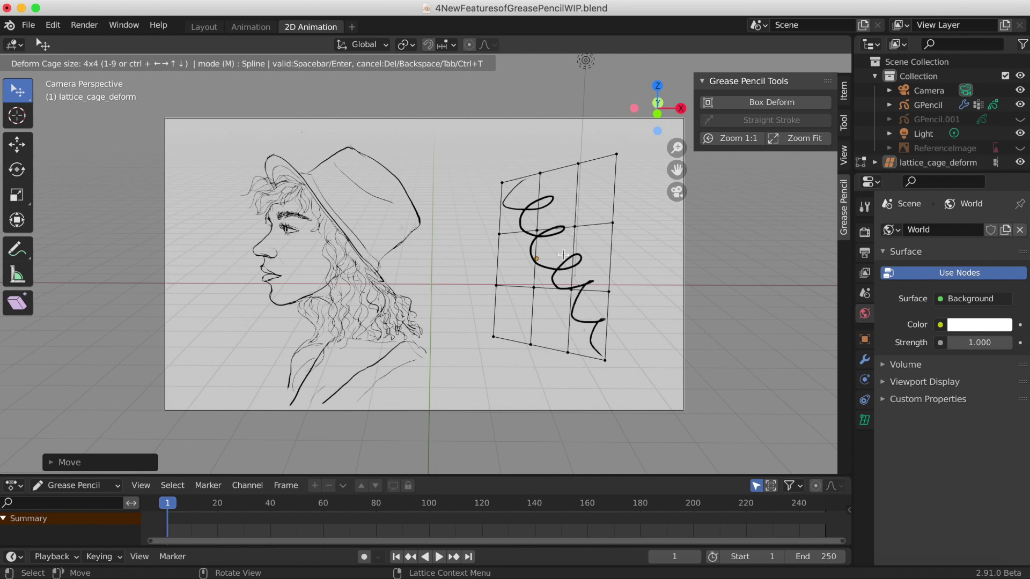
pyautogui.press('5')
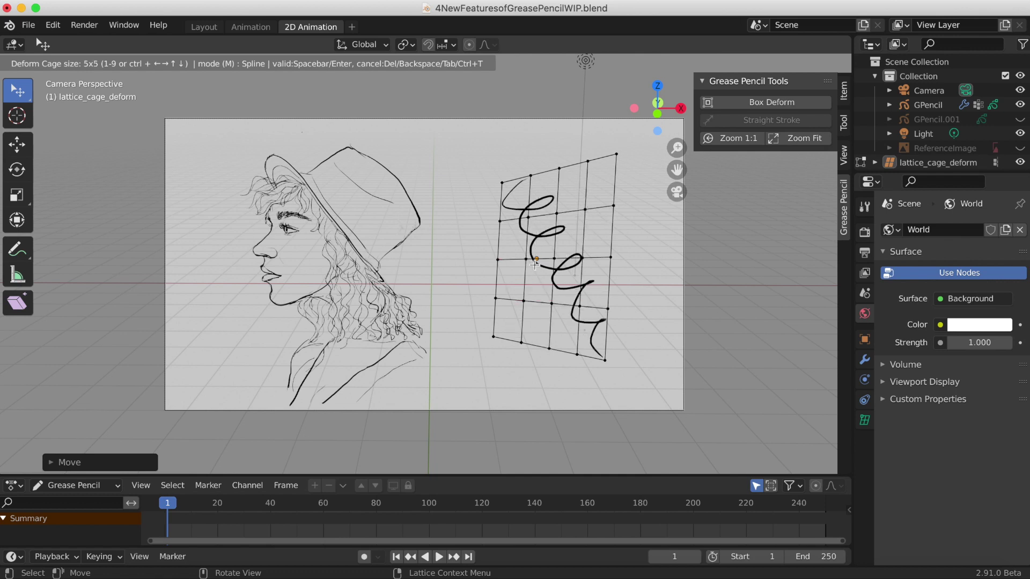
# Pull two inner points and one upper-edge point of the 5x5 cage to distort the curl, and exit Box Deform.
pyautogui.moveTo(524, 260); pyautogui.dragTo(492, 252)
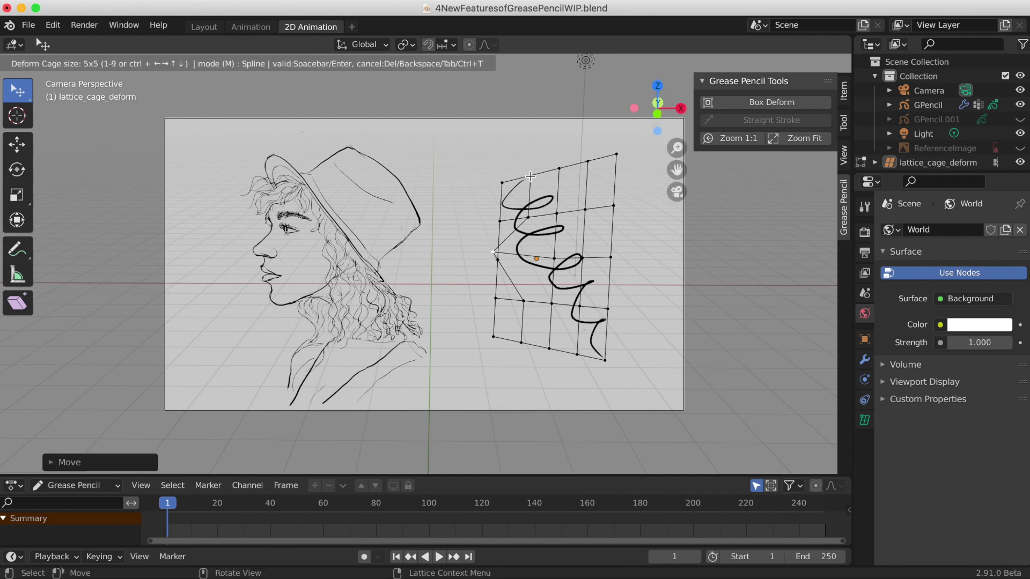
pyautogui.moveTo(530, 177); pyautogui.dragTo(536, 142)
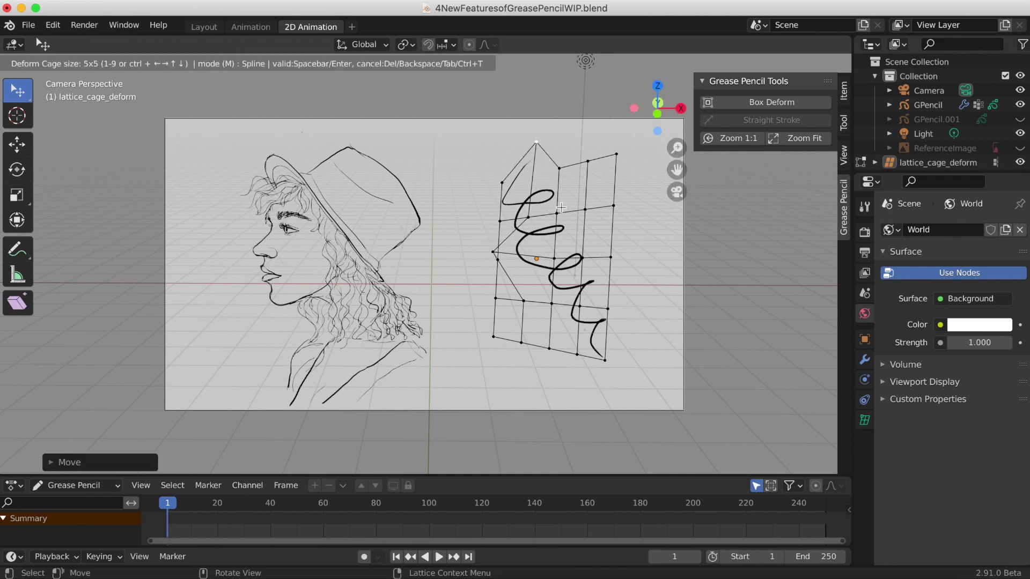
pyautogui.moveTo(557, 213); pyautogui.dragTo(616, 234)
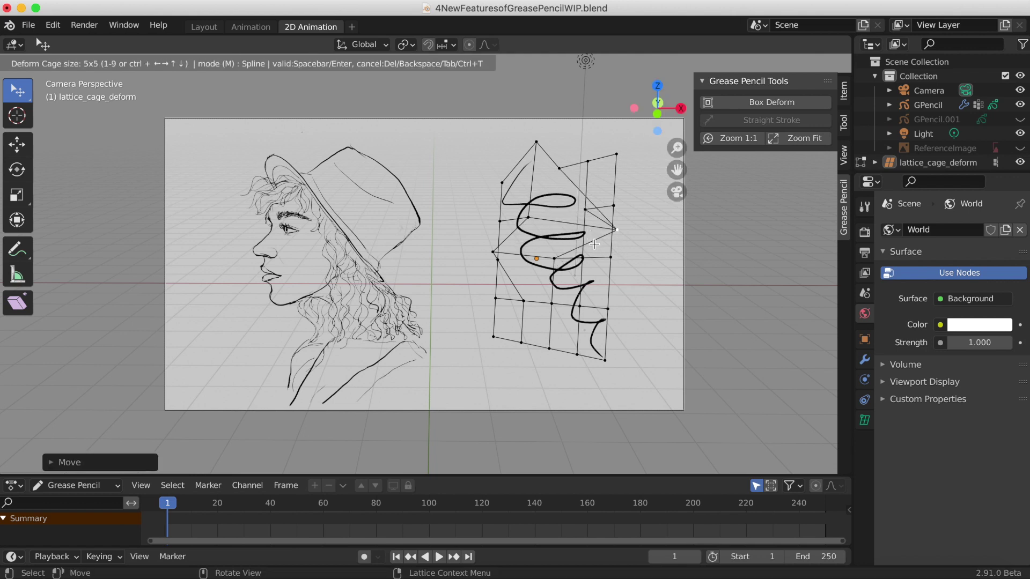
pyautogui.press('Return')
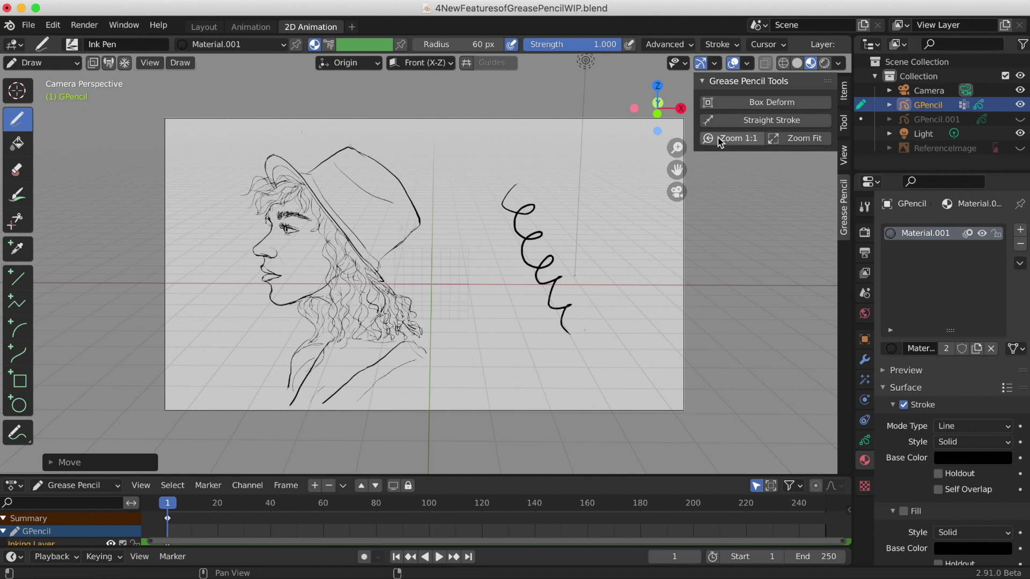
# In Edit Mode, clear the selection and lasso the strokes of the portrait's hat, face and upper hair.
pyautogui.click(48, 63)
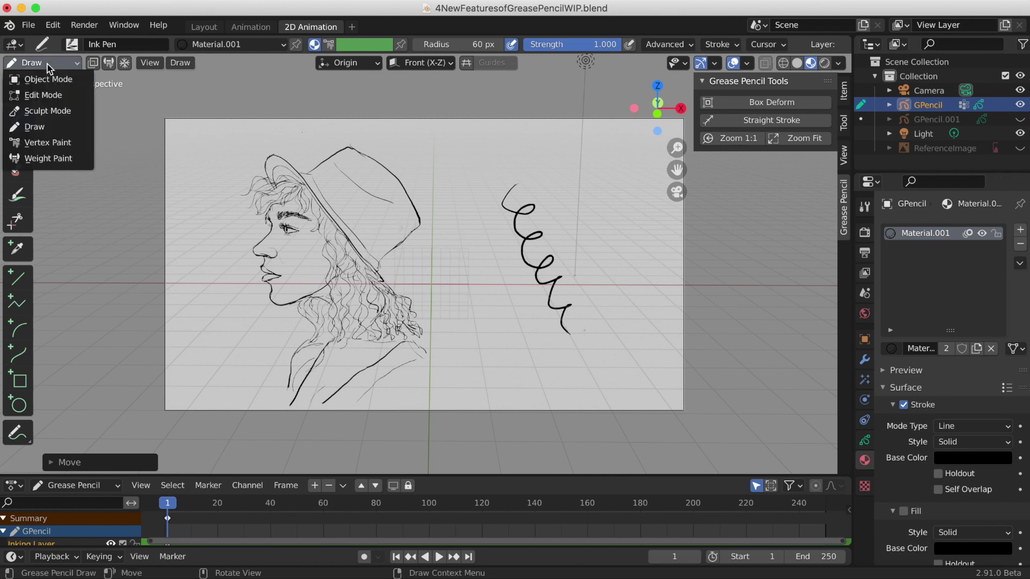
pyautogui.click(47, 95)
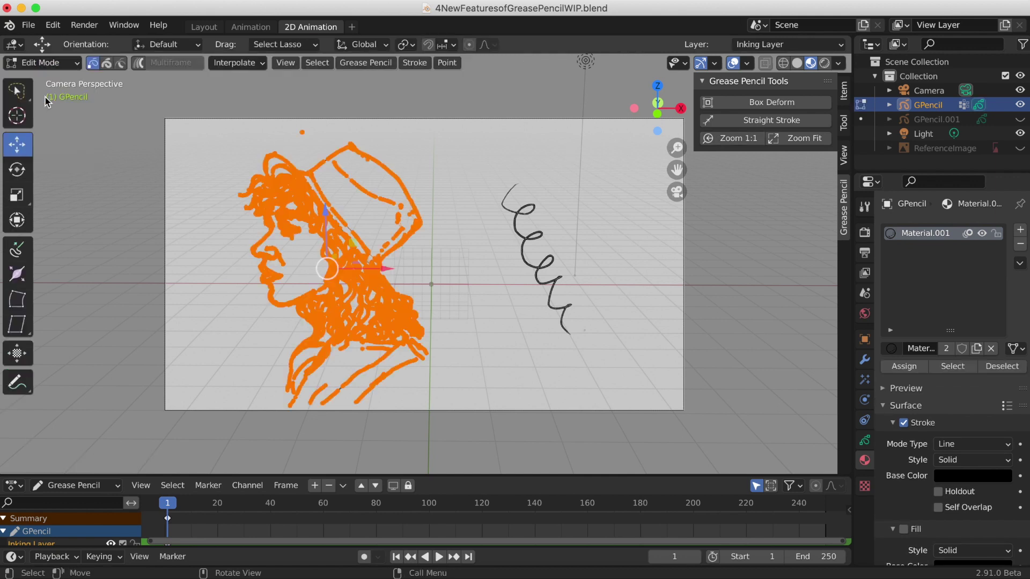
pyautogui.click(318, 63)
pyautogui.click(322, 95)
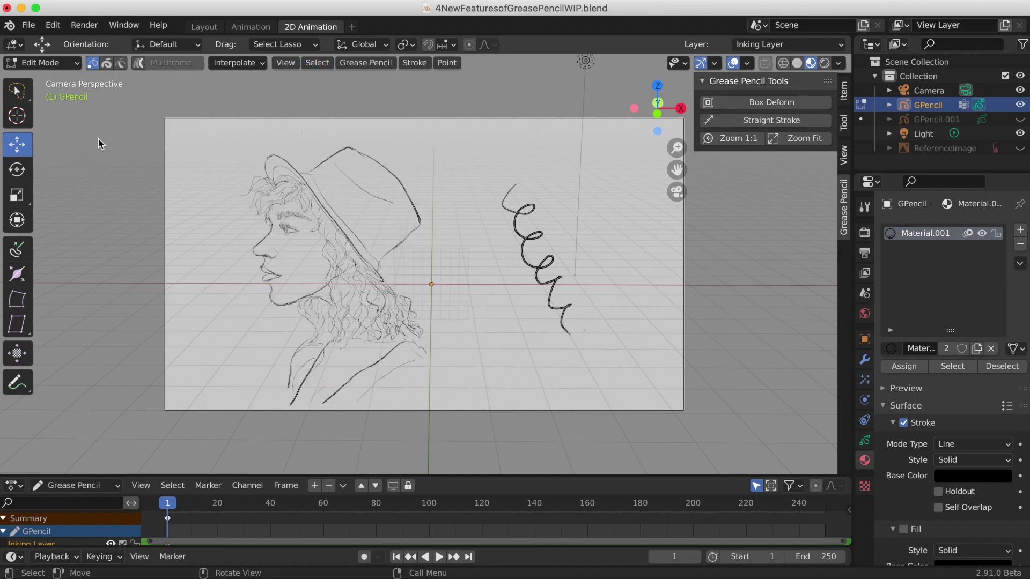
pyautogui.click(17, 91)
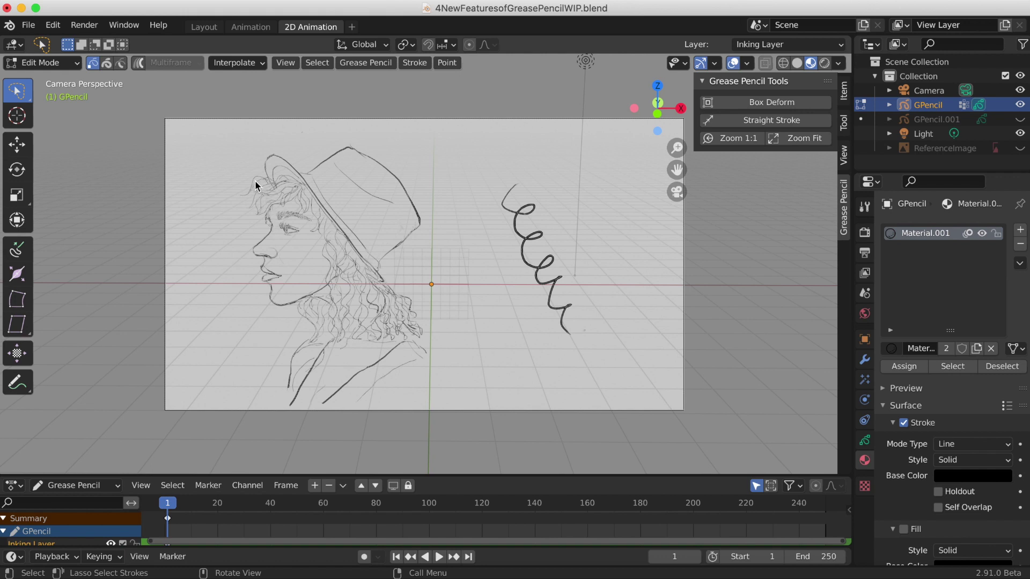
pyautogui.moveTo(261, 143)
pyautogui.mouseDown()
pyautogui.moveTo(212, 205)
pyautogui.moveTo(224, 292)
pyautogui.moveTo(272, 332)
pyautogui.moveTo(355, 300)
pyautogui.moveTo(411, 259)
pyautogui.moveTo(462, 198)
pyautogui.moveTo(440, 137)
pyautogui.moveTo(342, 118)
pyautogui.moveTo(321, 125)
pyautogui.mouseUp()
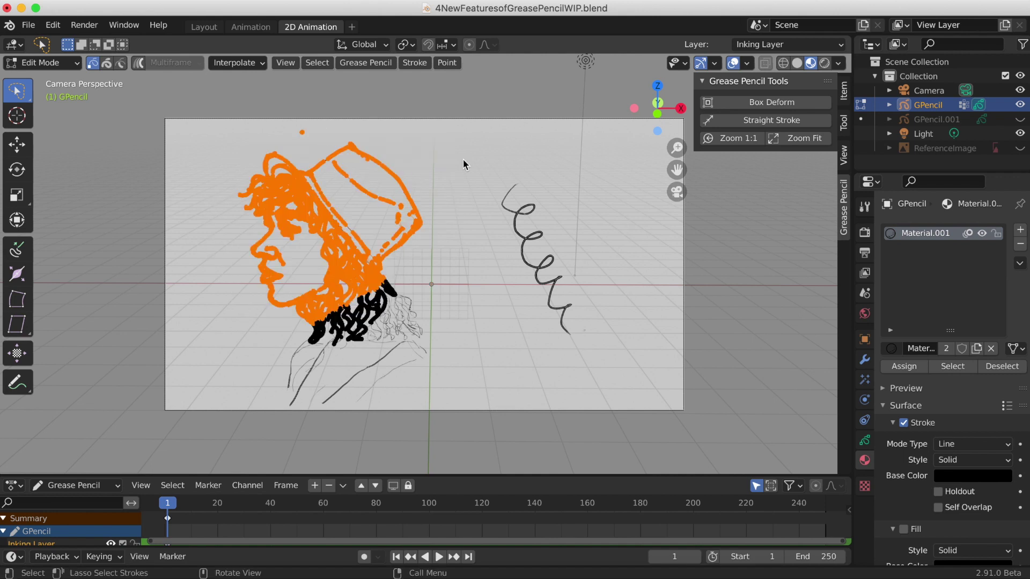
# Start Box Deform on the selected head strokes and set the deform cage to 4x4.
pyautogui.click(756, 102)
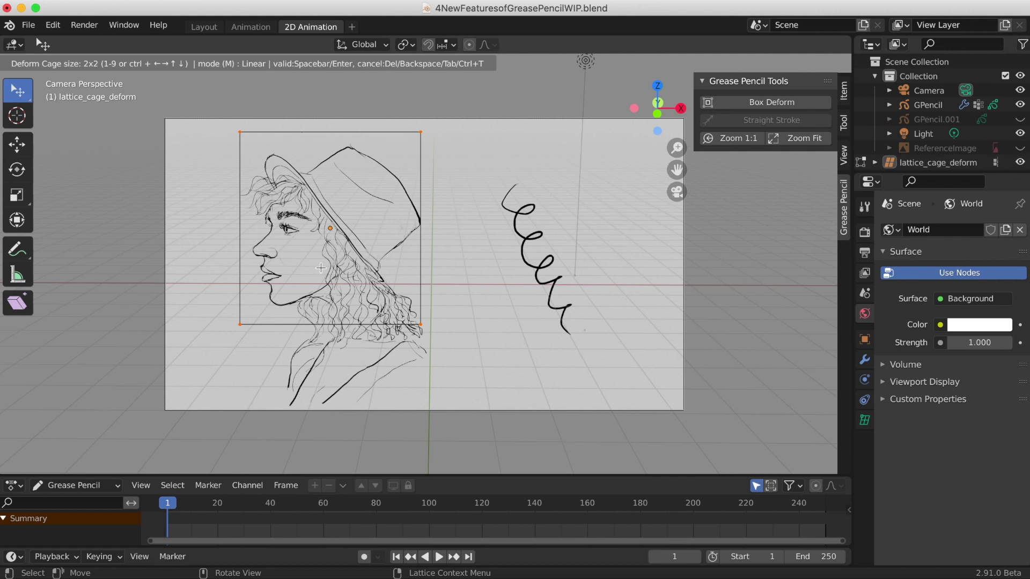
pyautogui.press('3')
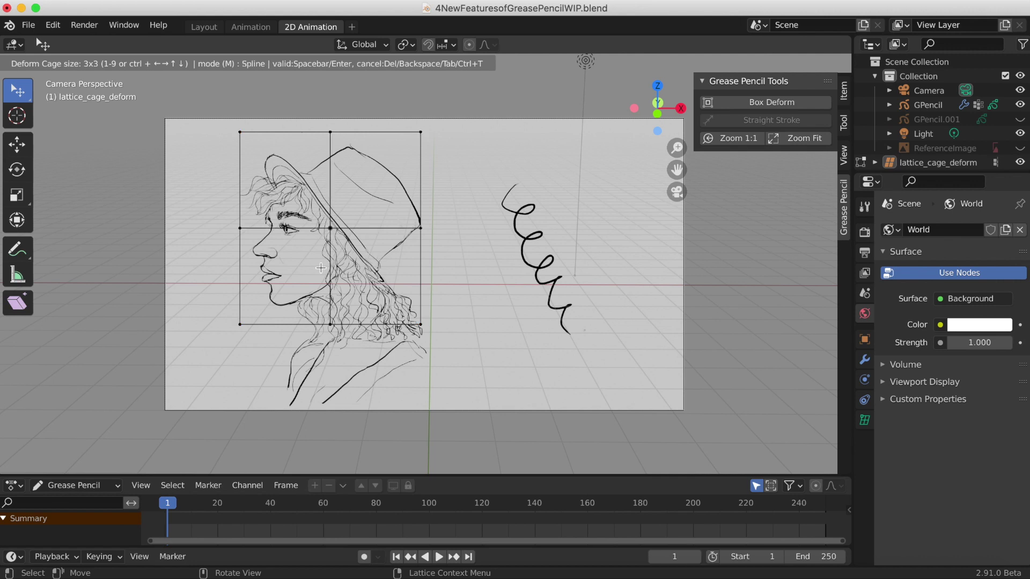
pyautogui.press('4')
pyautogui.press('5')
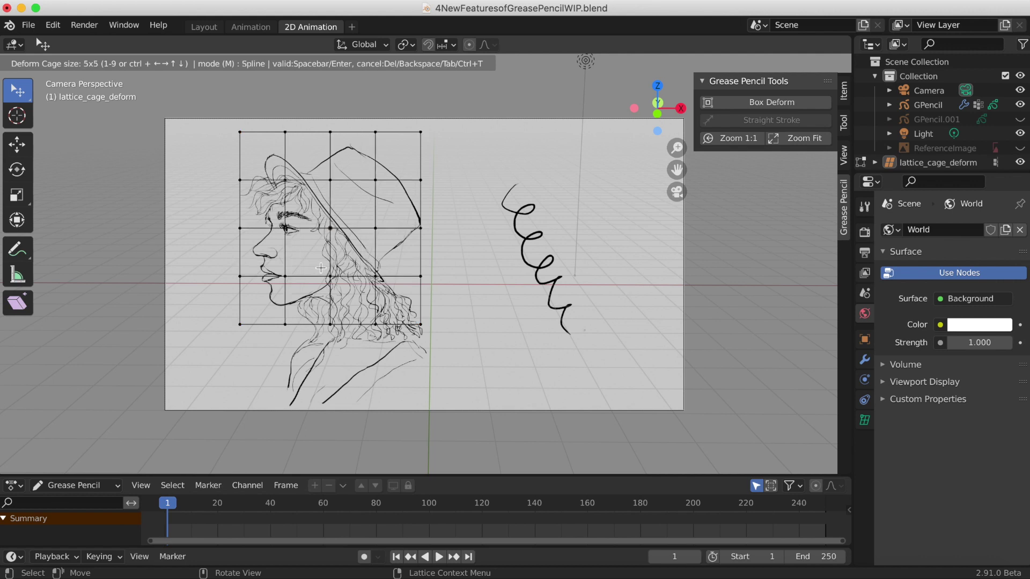
pyautogui.press('4')
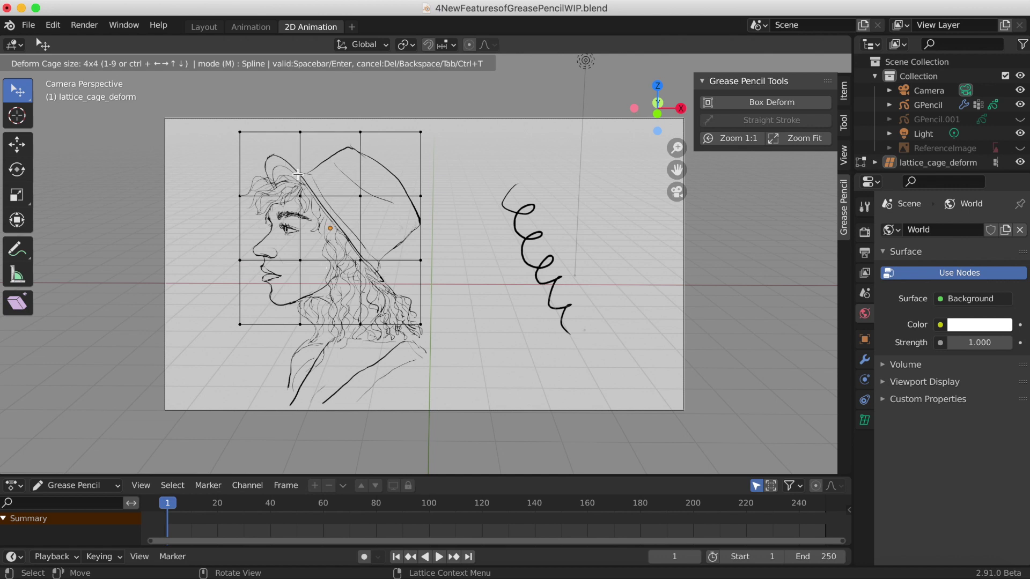
# Reshape the portrait's head by moving several edge and inner points of the 4x4 cage around the face and hat.
pyautogui.moveTo(239, 196)
pyautogui.mouseDown()
pyautogui.moveTo(214, 185)
pyautogui.moveTo(199, 212)
pyautogui.mouseUp()
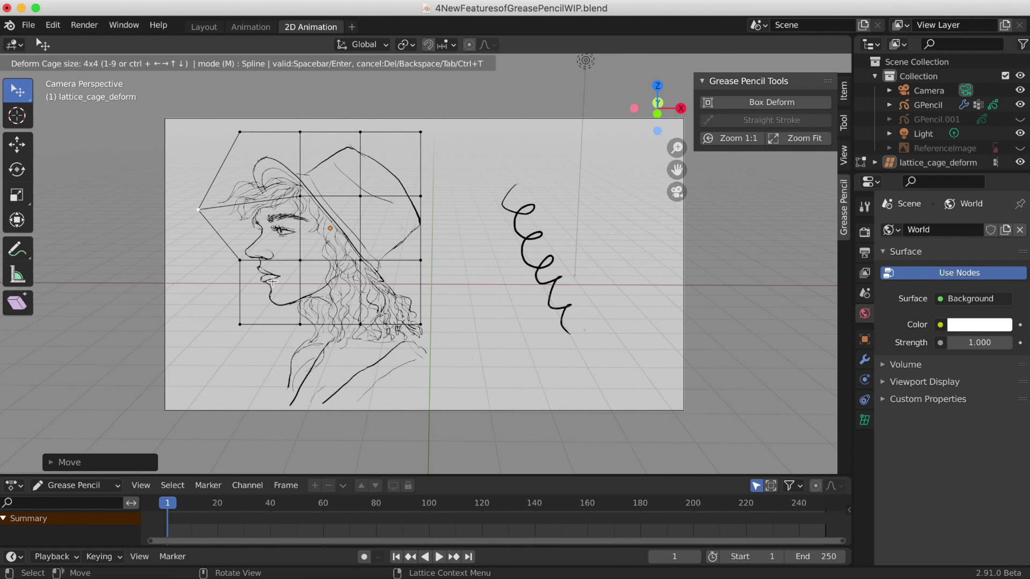
pyautogui.moveTo(300, 324)
pyautogui.mouseDown()
pyautogui.moveTo(318, 369)
pyautogui.moveTo(269, 355)
pyautogui.mouseUp()
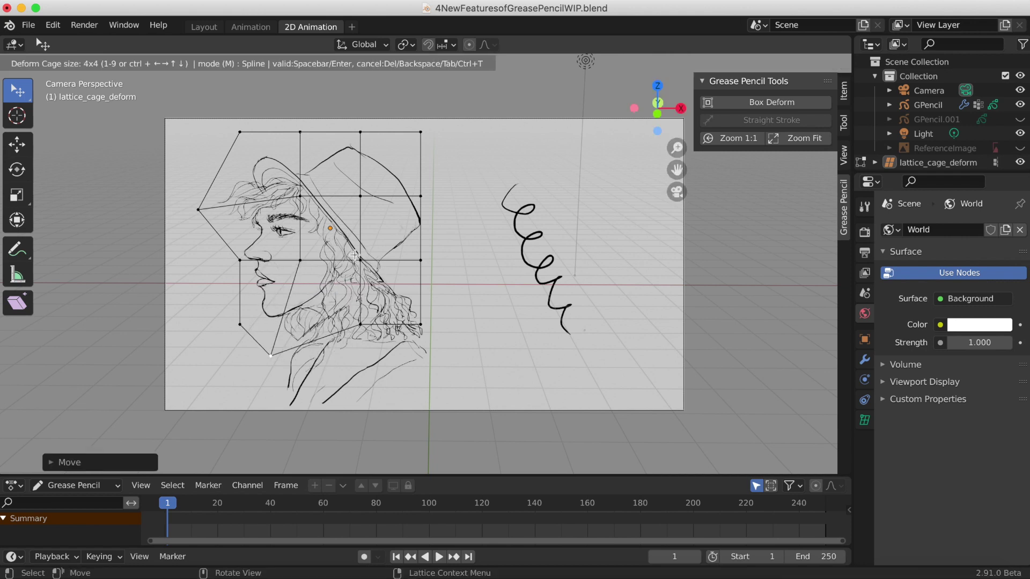
pyautogui.moveTo(360, 196); pyautogui.dragTo(403, 207)
pyautogui.moveTo(420, 130); pyautogui.dragTo(373, 161)
pyautogui.moveTo(300, 131)
pyautogui.mouseDown()
pyautogui.moveTo(294, 114)
pyautogui.moveTo(285, 117)
pyautogui.moveTo(294, 131)
pyautogui.mouseUp()
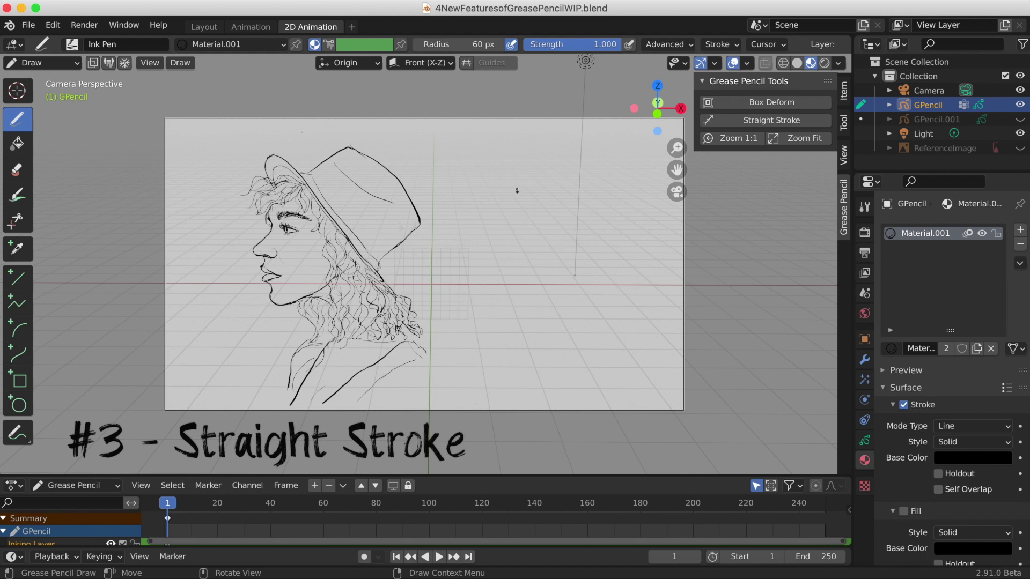
# Draw a zigzag stroke beside the portrait, straighten it with Straight Stroke and adjust the Straight force.
pyautogui.moveTo(516, 180)
pyautogui.mouseDown()
pyautogui.moveTo(531, 200)
pyautogui.moveTo(506, 221)
pyautogui.moveTo(549, 225)
pyautogui.moveTo(515, 255)
pyautogui.moveTo(559, 252)
pyautogui.moveTo(534, 280)
pyautogui.moveTo(569, 281)
pyautogui.moveTo(542, 310)
pyautogui.moveTo(595, 314)
pyautogui.mouseUp()
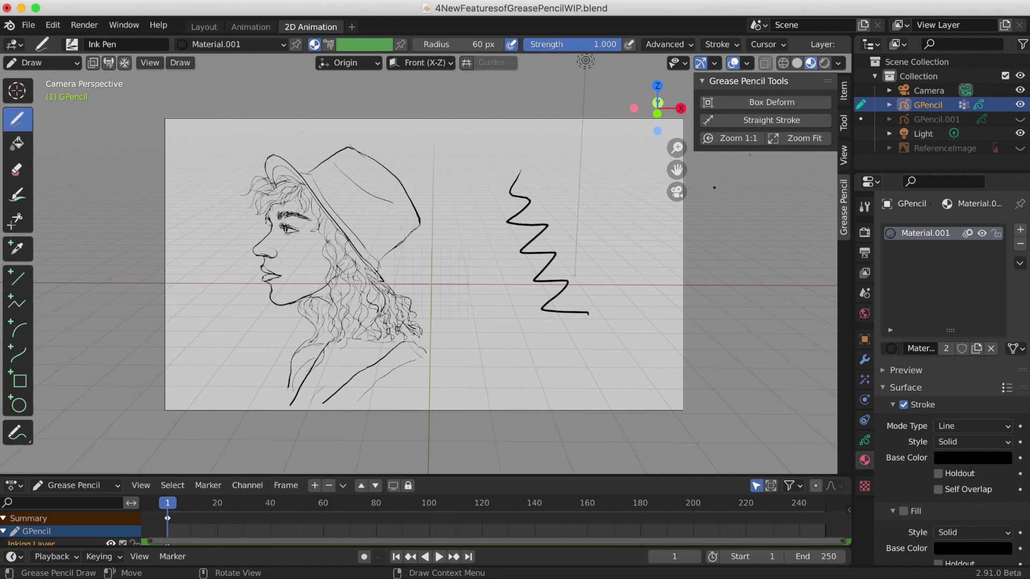
pyautogui.click(771, 122)
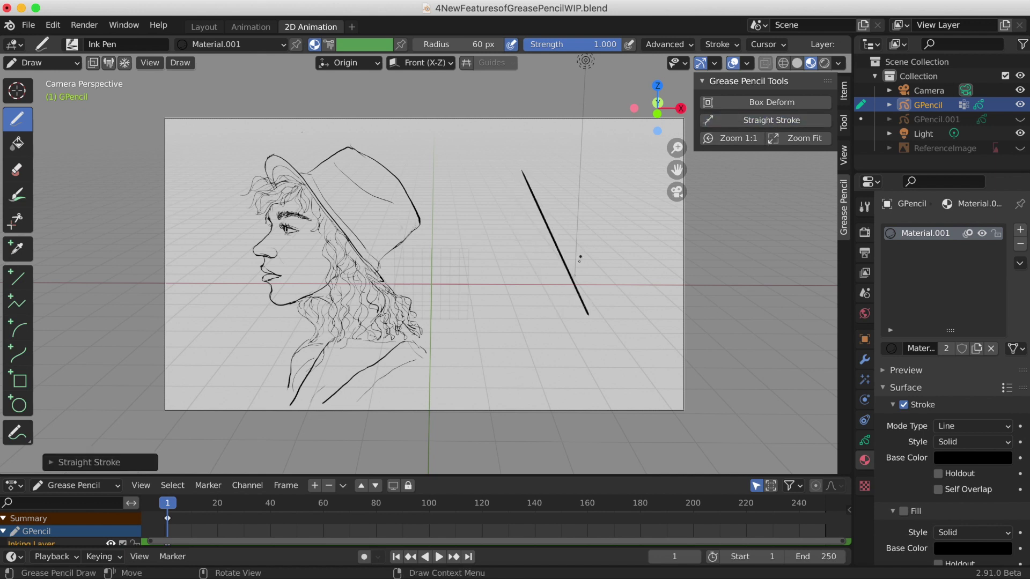
pyautogui.click(52, 463)
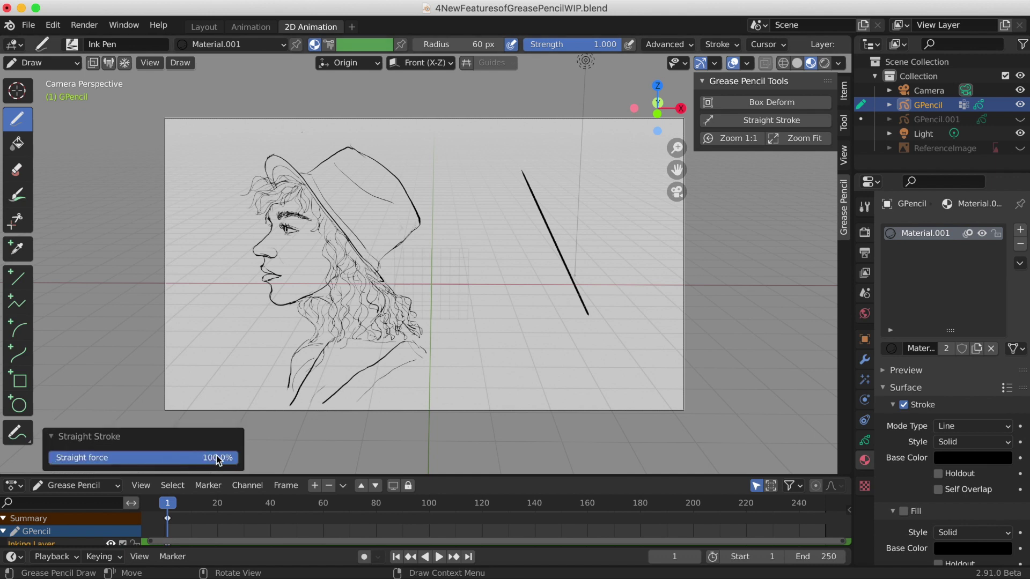
pyautogui.moveTo(209, 460)
pyautogui.mouseDown()
pyautogui.moveTo(175, 459)
pyautogui.moveTo(258, 456)
pyautogui.mouseUp()
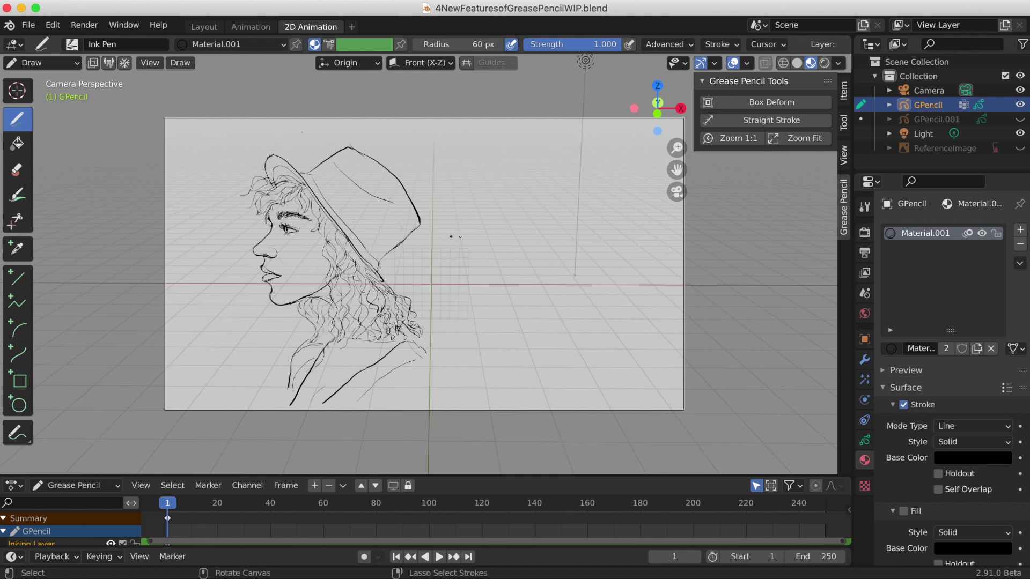
# Rotate the canvas so the portrait is tilted, and return it to its upright orientation.
pyautogui.moveTo(470, 239)
pyautogui.keyDown('ctrl'); pyautogui.keyDown('alt'); pyautogui.mouseDown(button='middle')
pyautogui.moveTo(454, 320)
pyautogui.moveTo(437, 340)
pyautogui.moveTo(391, 352)
pyautogui.moveTo(256, 346)
pyautogui.moveTo(425, 357)
pyautogui.moveTo(515, 301)
pyautogui.moveTo(497, 260)
pyautogui.mouseUp(button='middle'); pyautogui.keyUp('alt'); pyautogui.keyUp('ctrl')
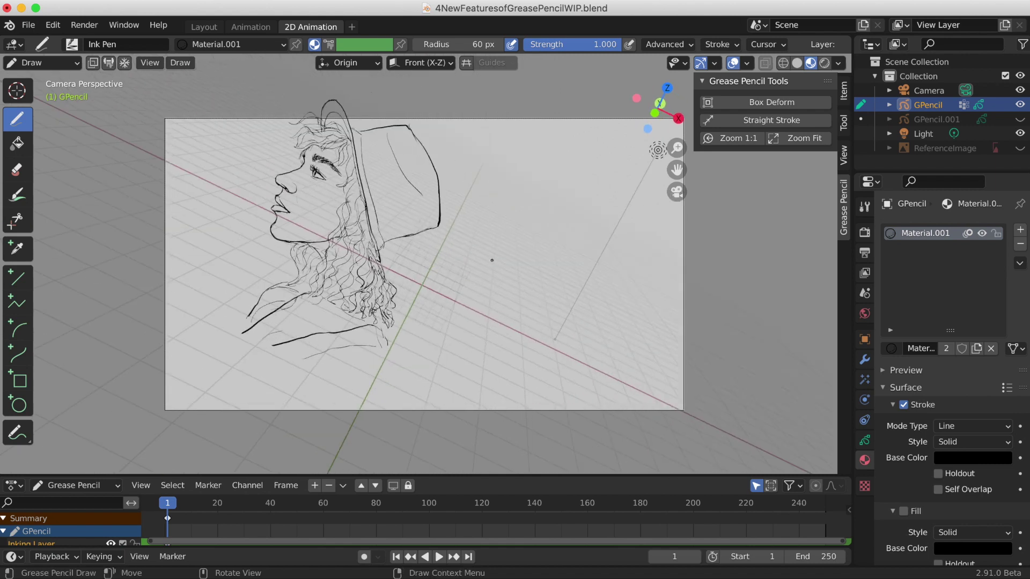
pyautogui.hotkey('ctrl', 'z')
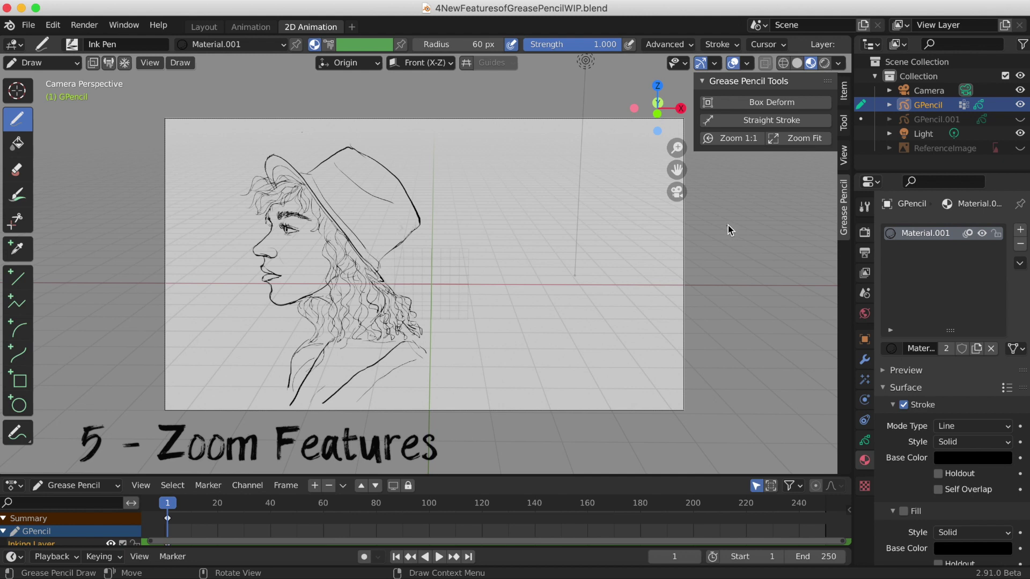
# Try Zoom 1:1 and Zoom Fit on the canvas, and zoom the portrait view out and back in.
pyautogui.click(728, 139)
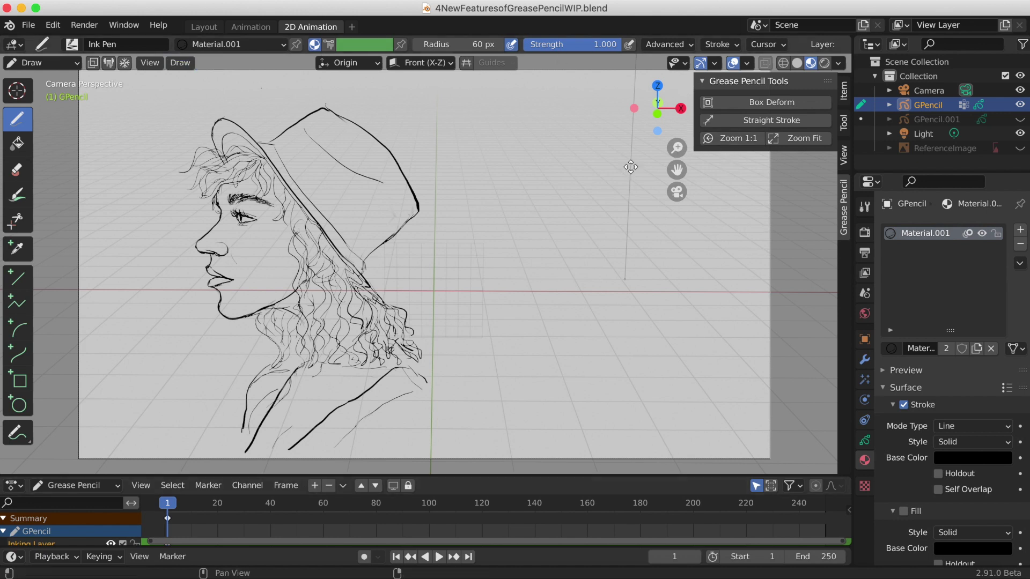
pyautogui.click(805, 138)
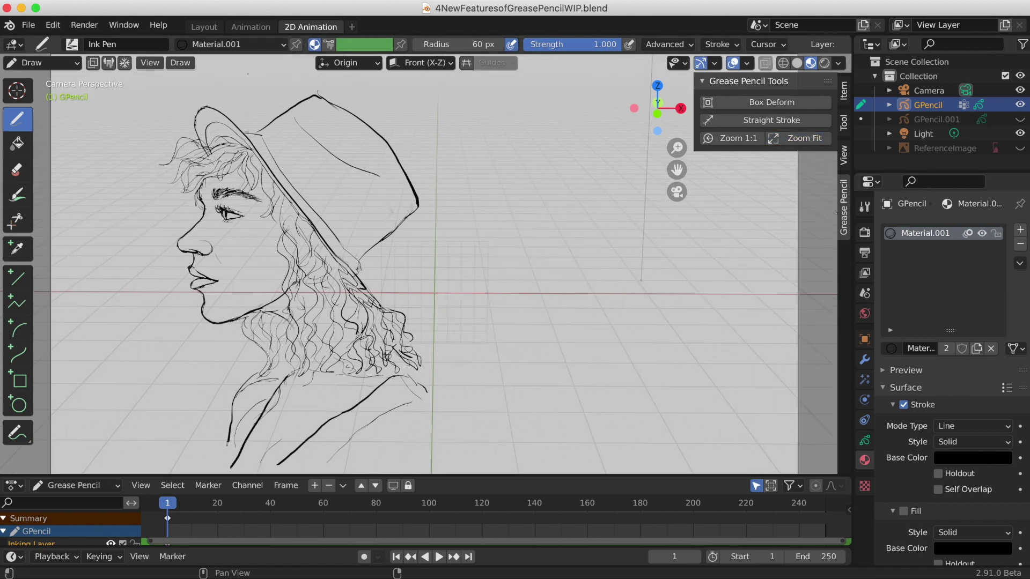
pyautogui.scroll(-5, 820, 203)
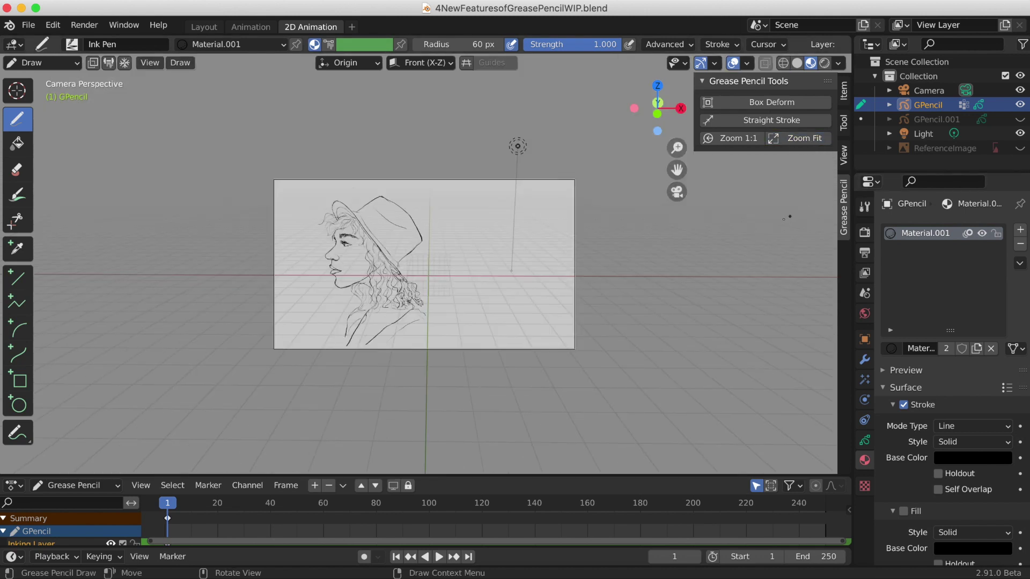
pyautogui.scroll(3, 777, 221)
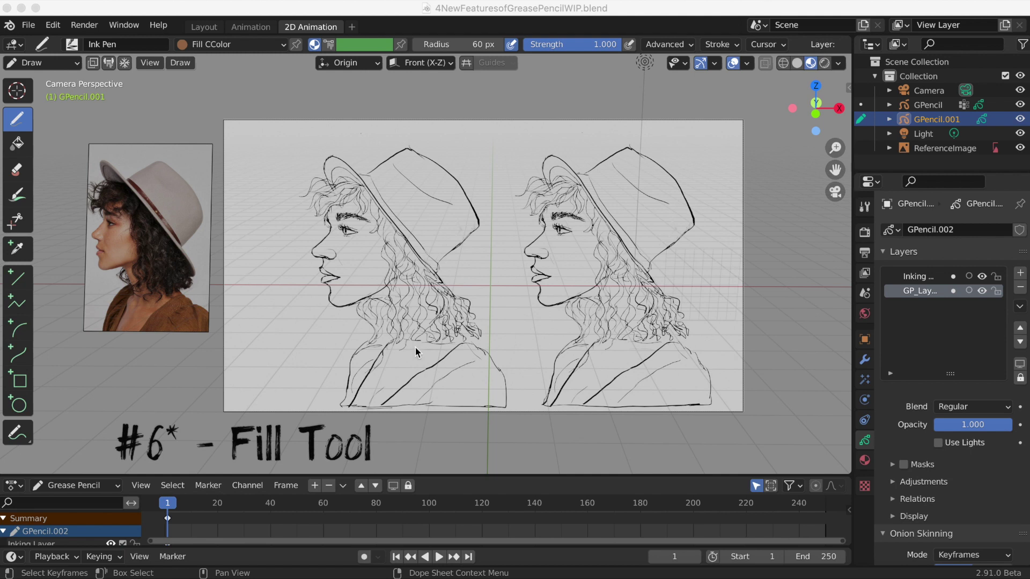
# Save the file and check the Fill CColor material's stroke and fill settings on GPencil.001.
pyautogui.click(918, 577)
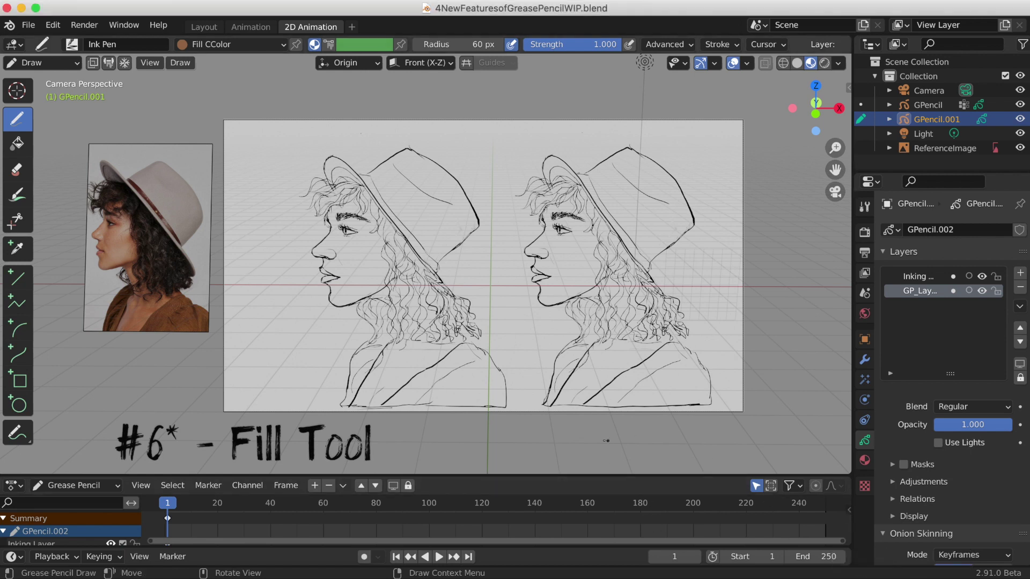
pyautogui.press('super+s')
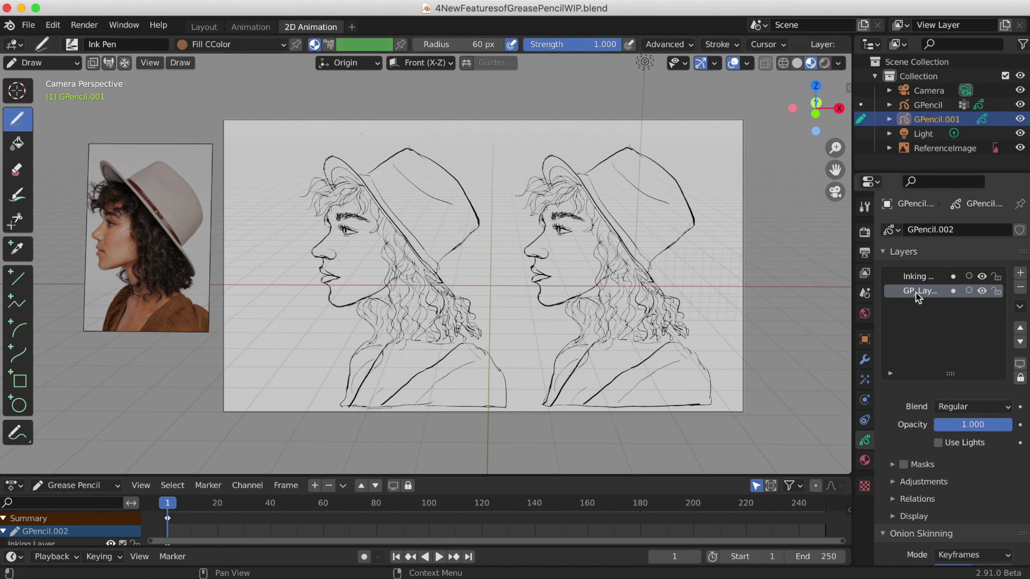
pyautogui.click(865, 461)
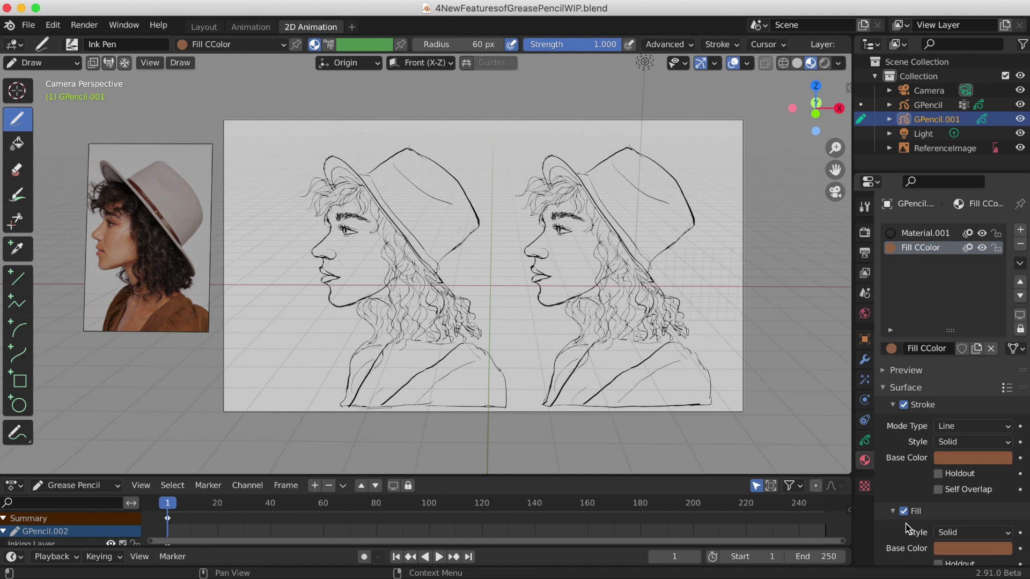
pyautogui.click(865, 442)
# Fill the whole silhouette of the second portrait with Fill CColor by inverting the Fill tool's direction, including the jacket.
pyautogui.click(18, 151)
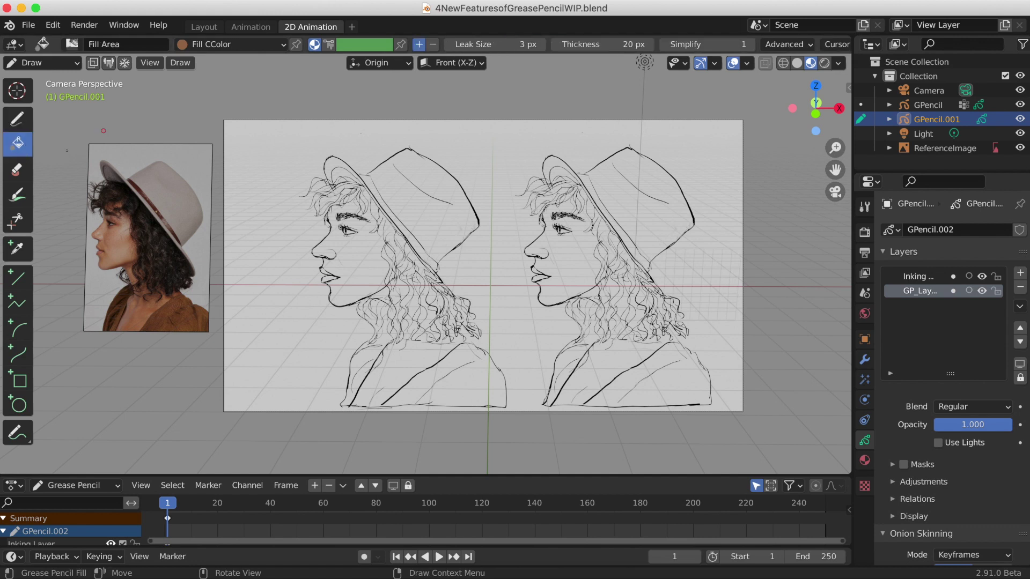
pyautogui.click(434, 50)
pyautogui.click(504, 269)
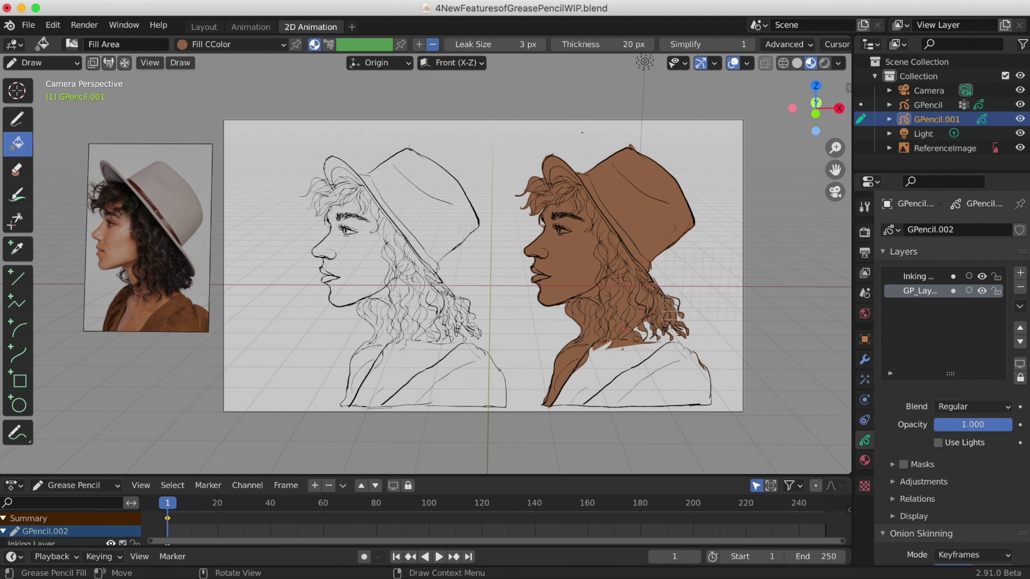
pyautogui.click(671, 377)
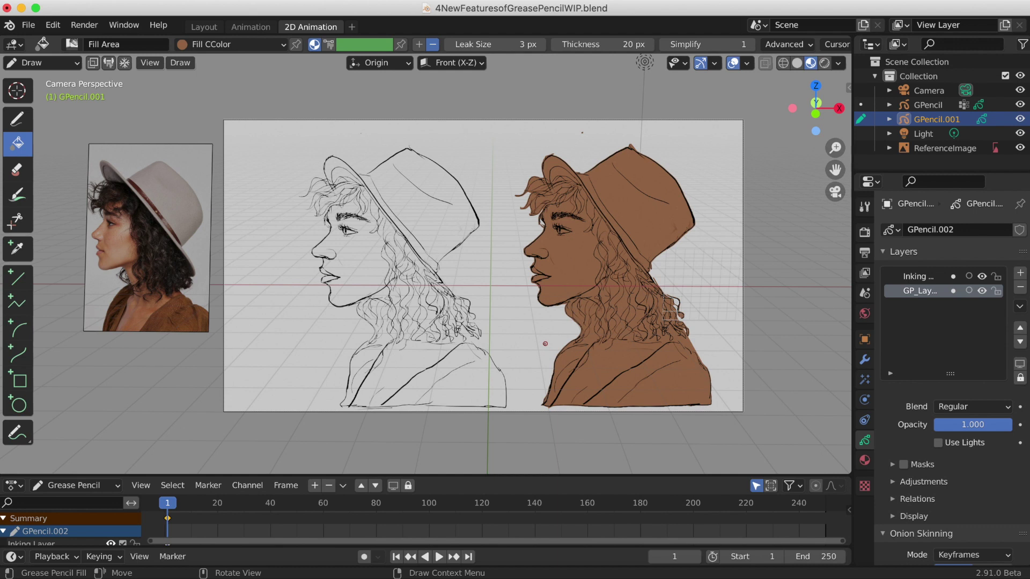
# Choose the tex_wet_1 draw brush and set it to dark brown with a 319 px radius and strength 1.000.
pyautogui.click(17, 119)
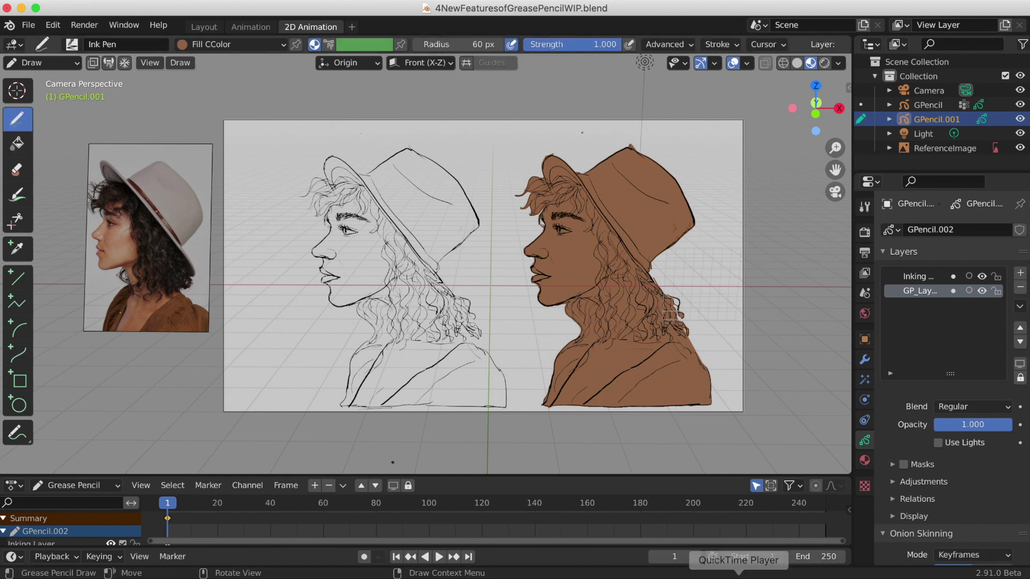
pyautogui.scroll(1, 226, 226)
pyautogui.moveTo(835, 170); pyautogui.dragTo(855, 172)
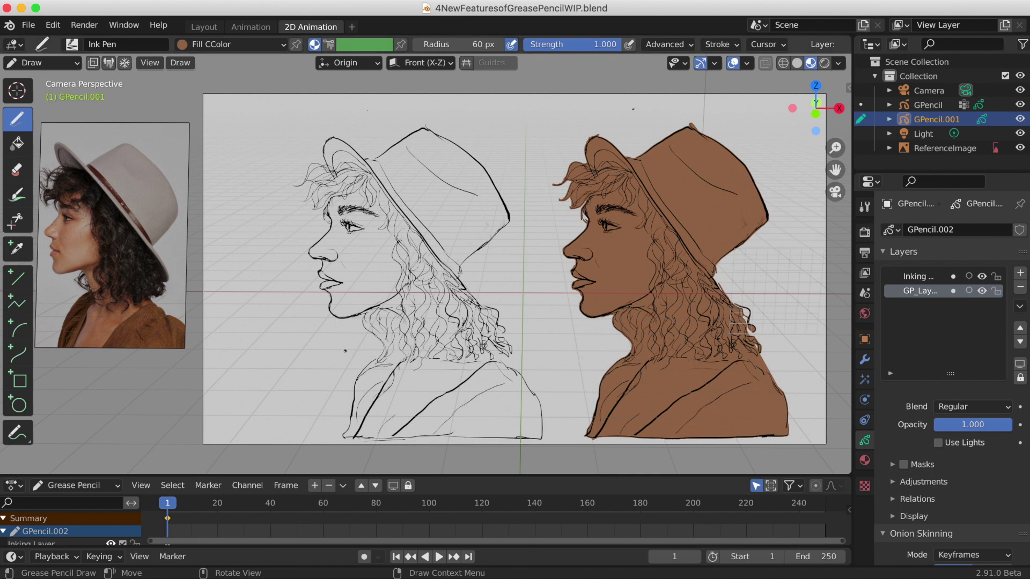
pyautogui.click(72, 46)
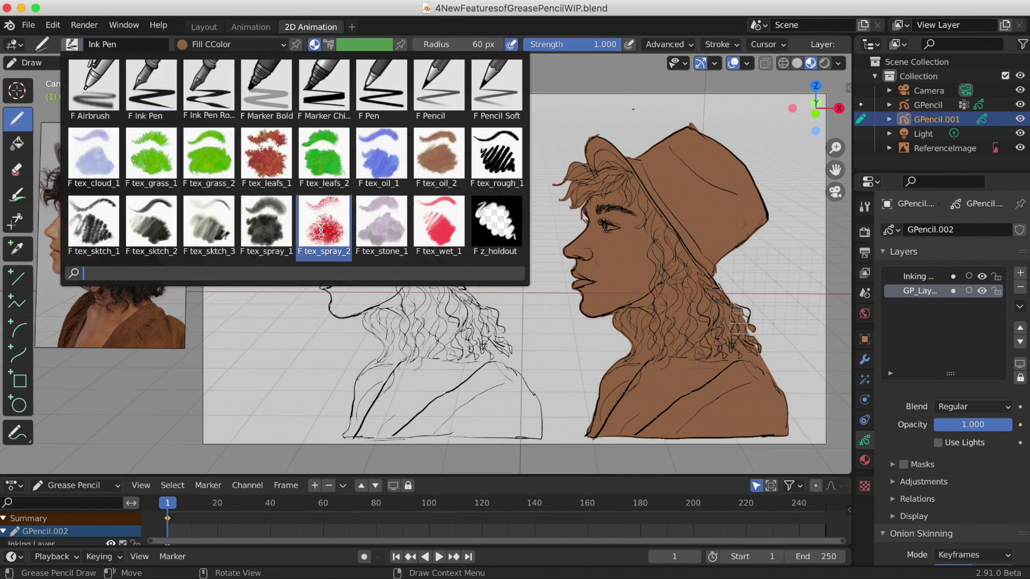
pyautogui.click(432, 222)
pyautogui.click(363, 46)
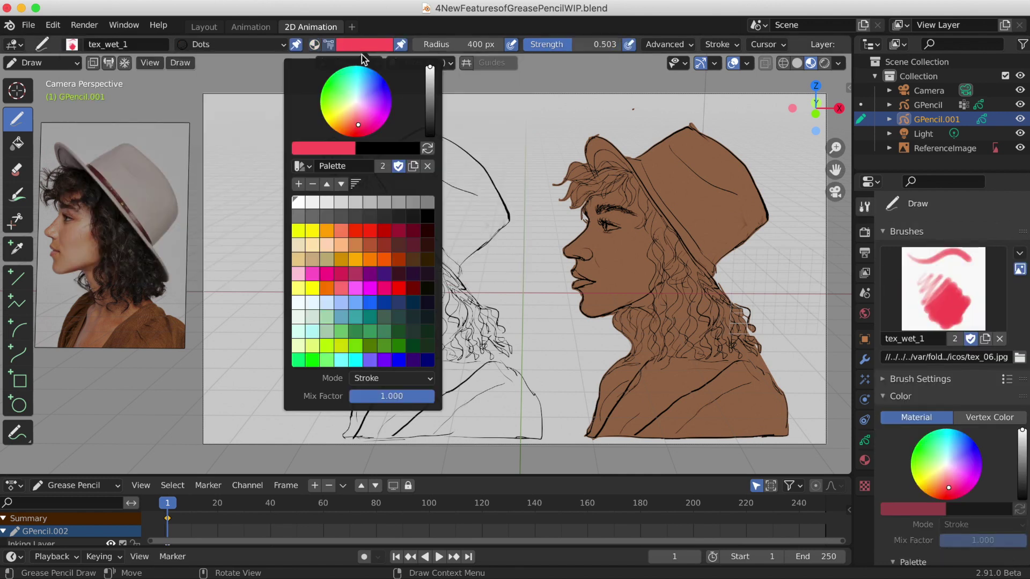
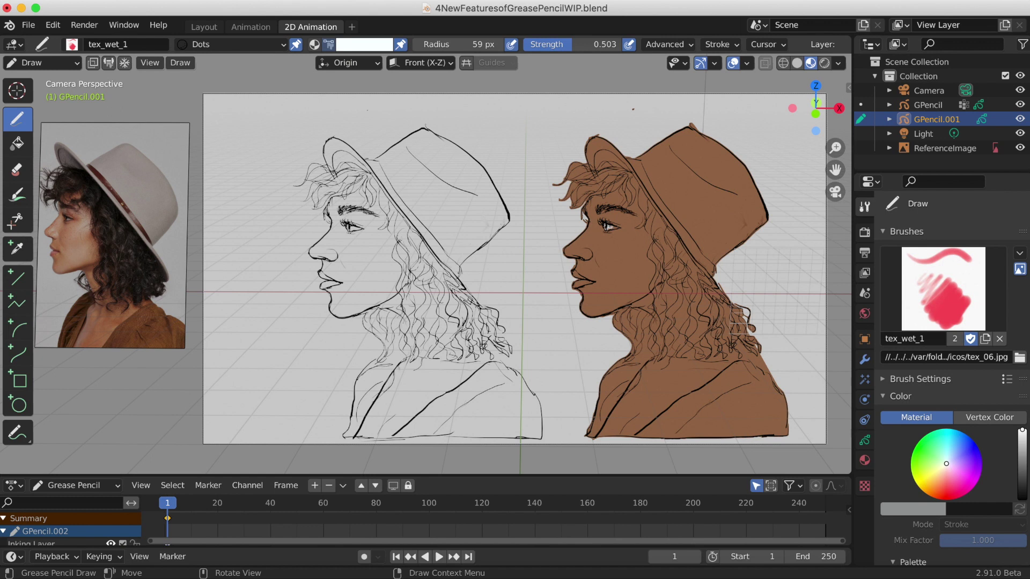
pyautogui.click(365, 44)
pyautogui.moveTo(419, 177); pyautogui.dragTo(418, 268)
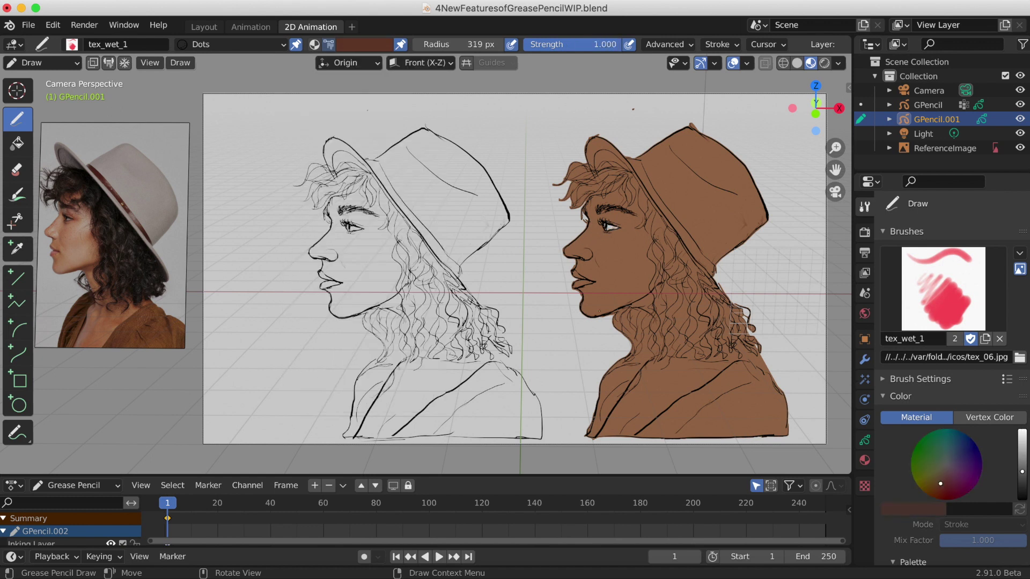
# Paint dark brown shadows under the jaw, along the jacket collar and below the hair at the shoulder.
pyautogui.moveTo(595, 314); pyautogui.dragTo(666, 270)
pyautogui.moveTo(628, 306)
pyautogui.mouseDown()
pyautogui.moveTo(655, 314)
pyautogui.moveTo(654, 293)
pyautogui.moveTo(656, 321)
pyautogui.mouseUp()
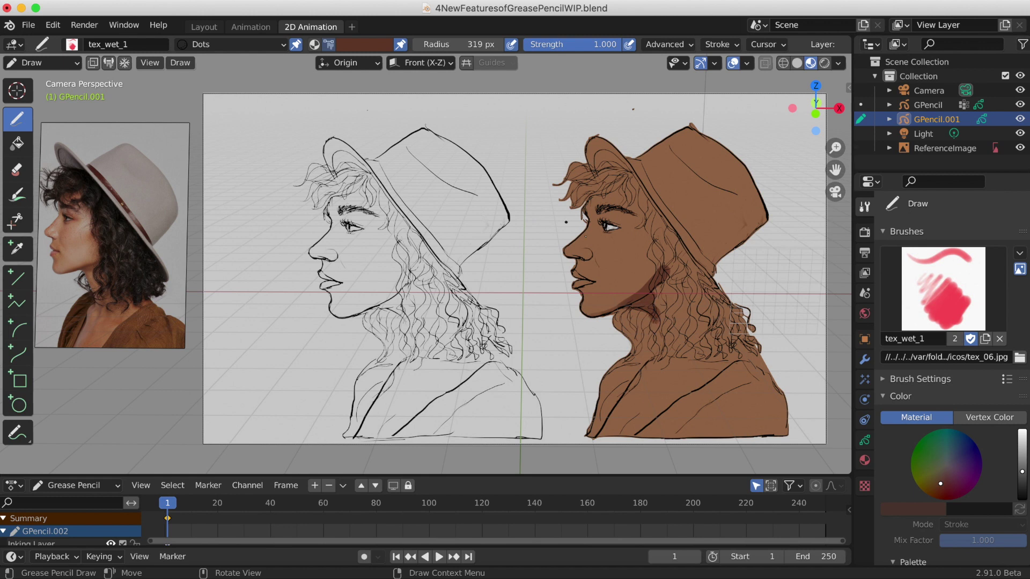
pyautogui.moveTo(642, 367); pyautogui.dragTo(623, 395)
pyautogui.moveTo(649, 370); pyautogui.dragTo(671, 352)
pyautogui.moveTo(747, 353)
pyautogui.mouseDown()
pyautogui.moveTo(759, 369)
pyautogui.moveTo(764, 360)
pyautogui.moveTo(734, 343)
pyautogui.moveTo(674, 359)
pyautogui.moveTo(738, 362)
pyautogui.mouseUp()
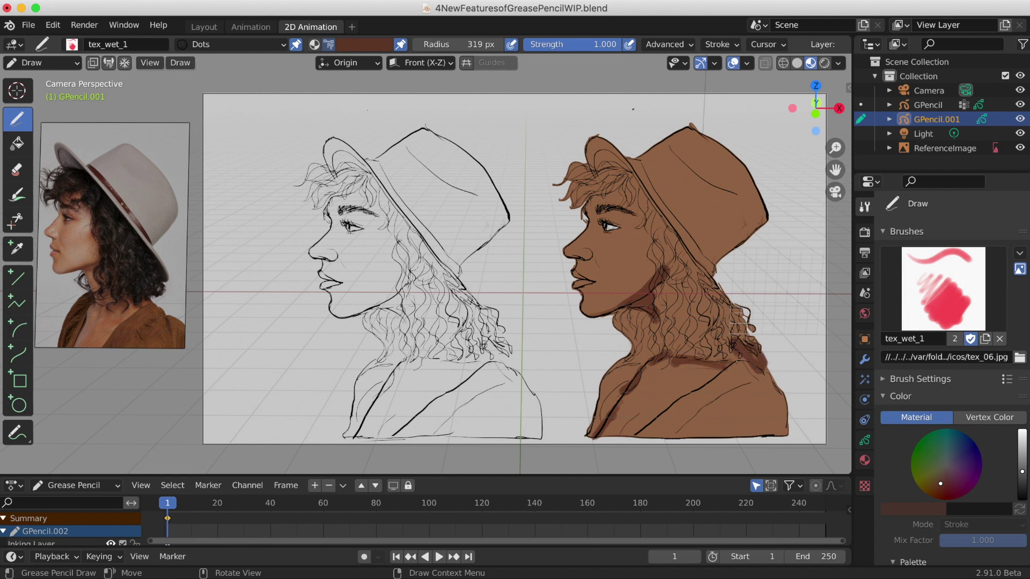
# Shade around the eye, brow and forehead of the brown portrait, reducing the brush radius to 303 px.
pyautogui.moveTo(597, 215); pyautogui.dragTo(633, 229)
pyautogui.click(624, 238)
pyautogui.click(628, 240)
pyautogui.moveTo(465, 44); pyautogui.dragTo(456, 44)
pyautogui.moveTo(587, 220)
pyautogui.mouseDown()
pyautogui.moveTo(600, 196)
pyautogui.moveTo(614, 203)
pyautogui.mouseUp()
pyautogui.click(599, 193)
pyautogui.click(613, 201)
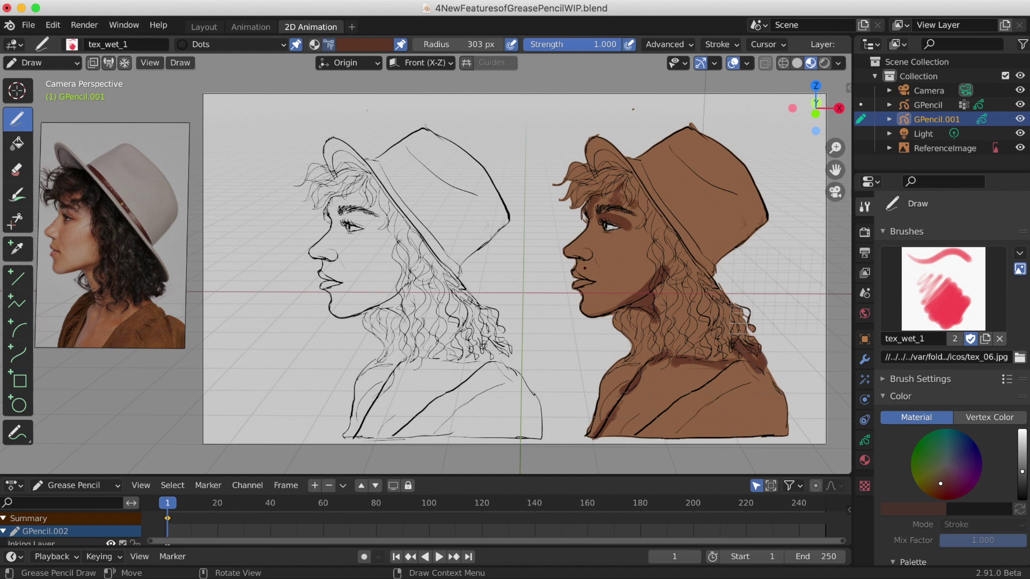
# Set the brush radius to 271 px, shade the nose and its bridge, and save the file.
pyautogui.moveTo(461, 44); pyautogui.dragTo(445, 44)
pyautogui.click(566, 250)
pyautogui.moveTo(568, 249); pyautogui.dragTo(593, 211)
pyautogui.click(578, 267)
pyautogui.moveTo(592, 258); pyautogui.dragTo(576, 252)
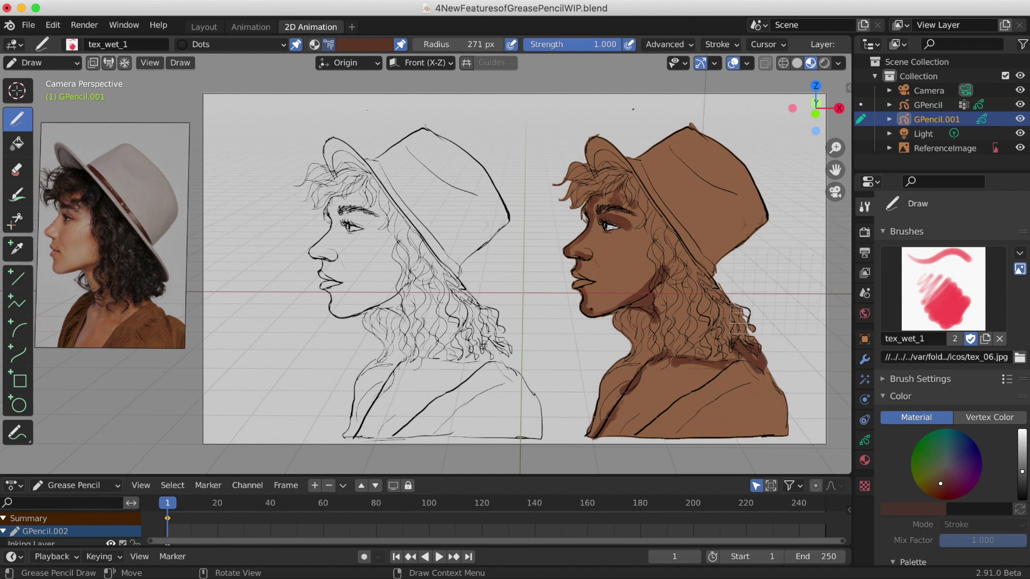
pyautogui.press('super+s')
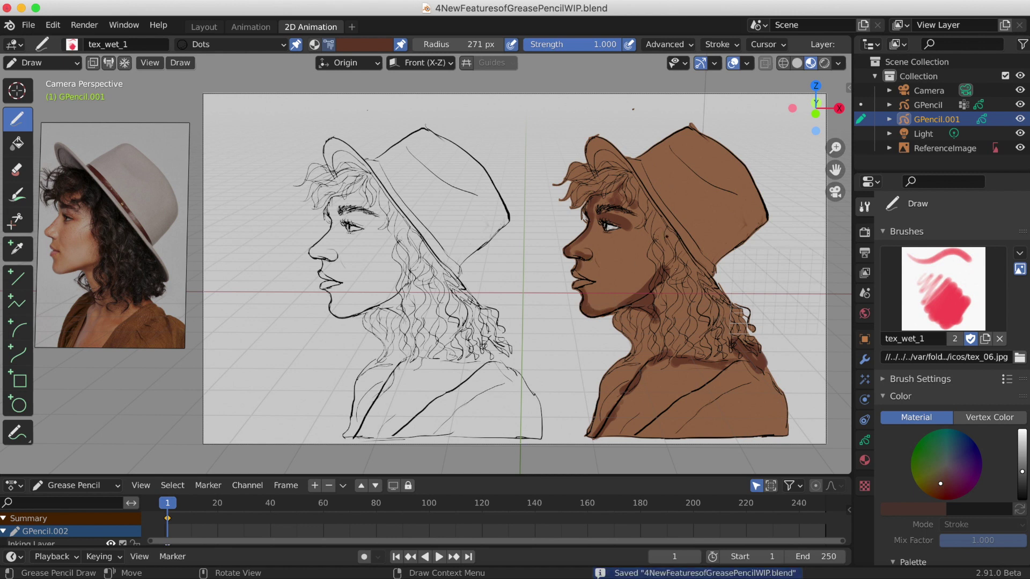
# Give the brush a brown sampled from the reference photo's face, a 361 px radius and 0.762 strength, and save the file.
pyautogui.moveTo(479, 45); pyautogui.dragTo(501, 45)
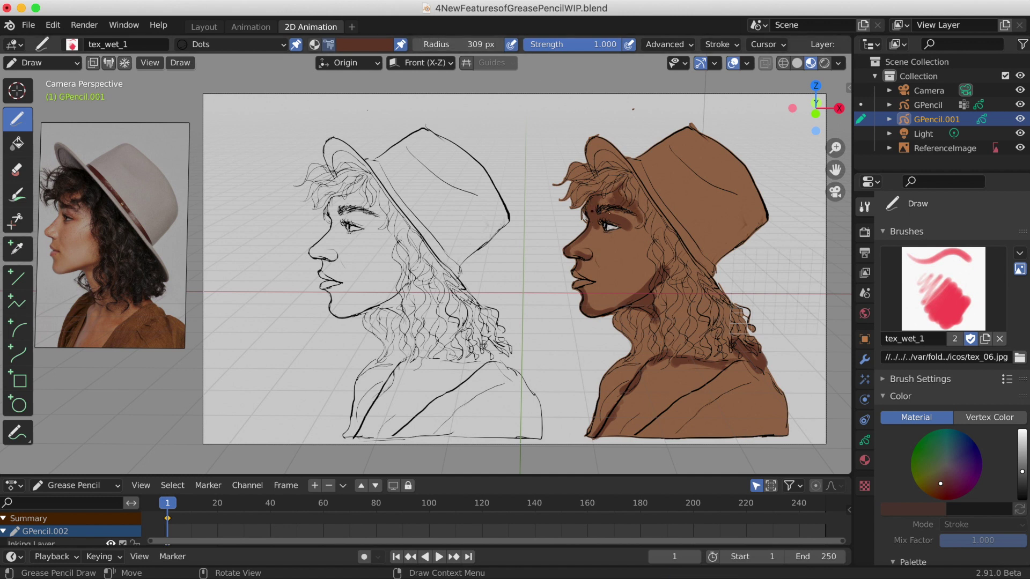
pyautogui.click(365, 44)
pyautogui.press('e')
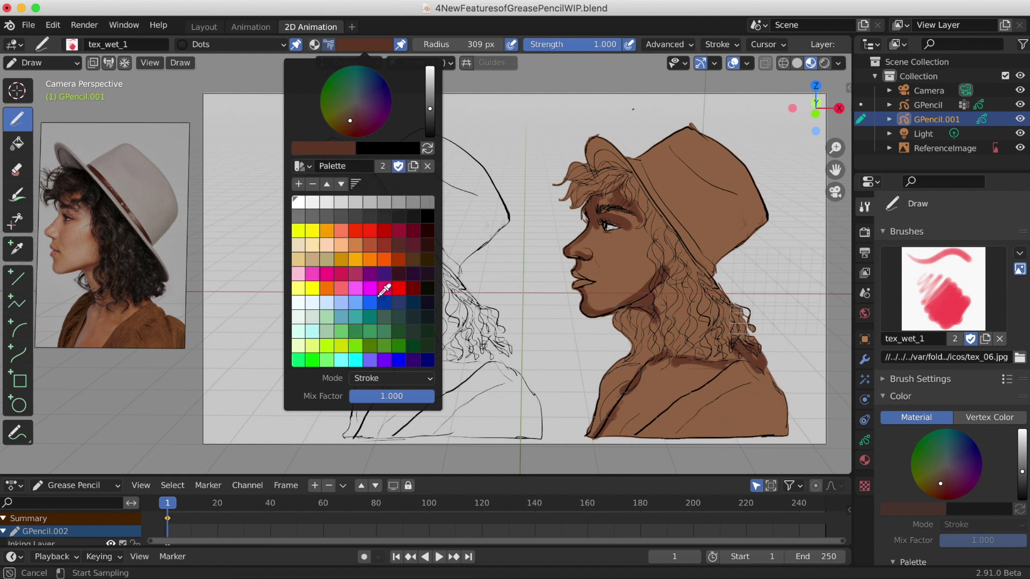
pyautogui.click(56, 261)
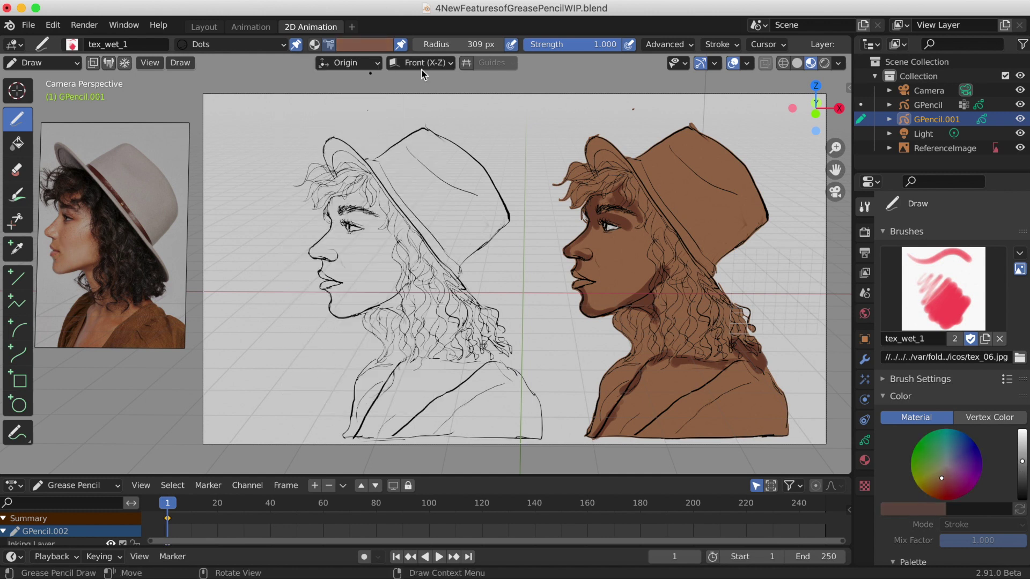
pyautogui.moveTo(468, 45); pyautogui.dragTo(496, 45)
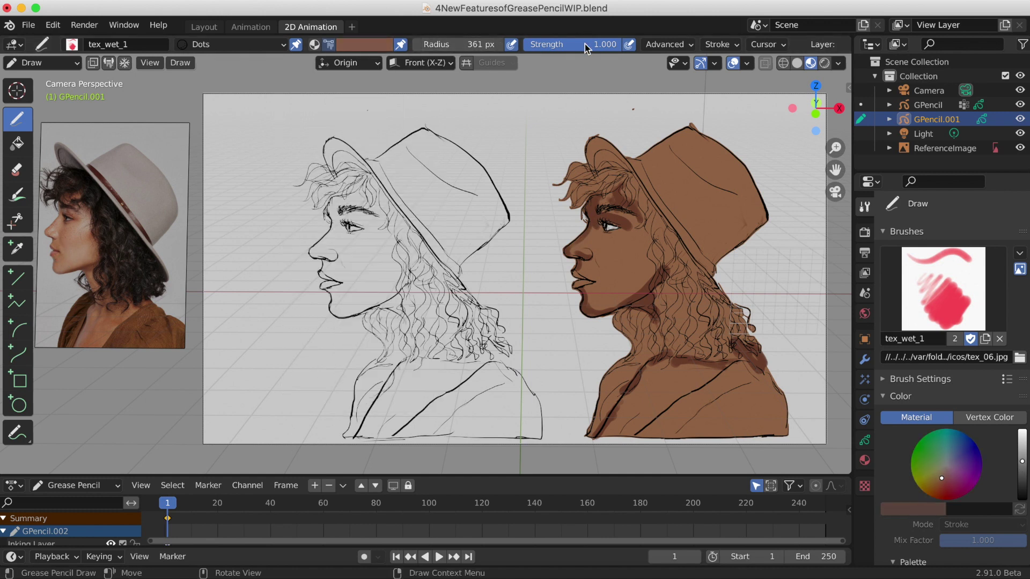
pyautogui.moveTo(585, 44); pyautogui.dragTo(561, 44)
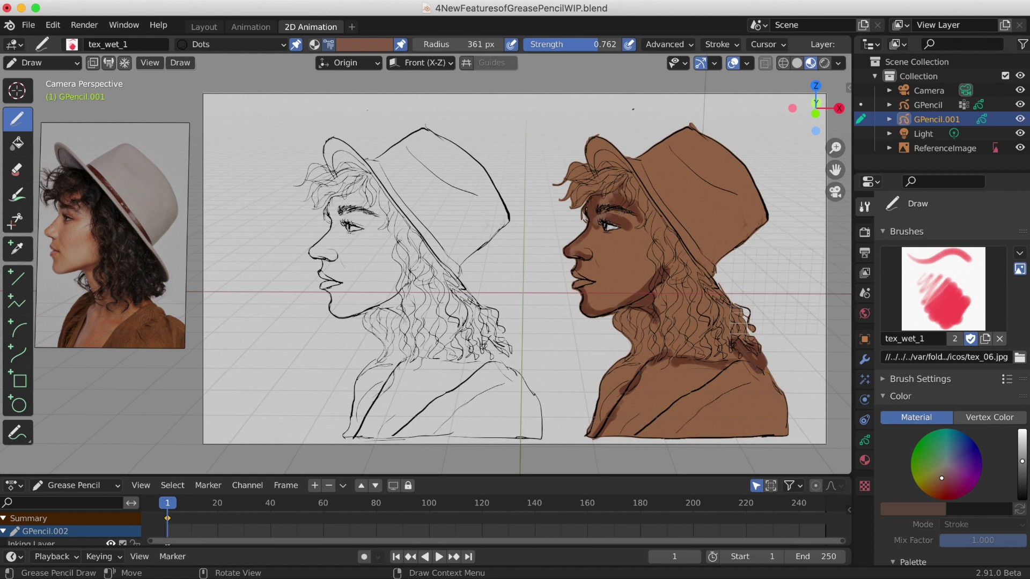
pyautogui.hotkey('ctrl', 's')
# Switch the brush color to Vertex Color, set the strength to 0.487 and give it a lighter skin tone.
pyautogui.click(978, 417)
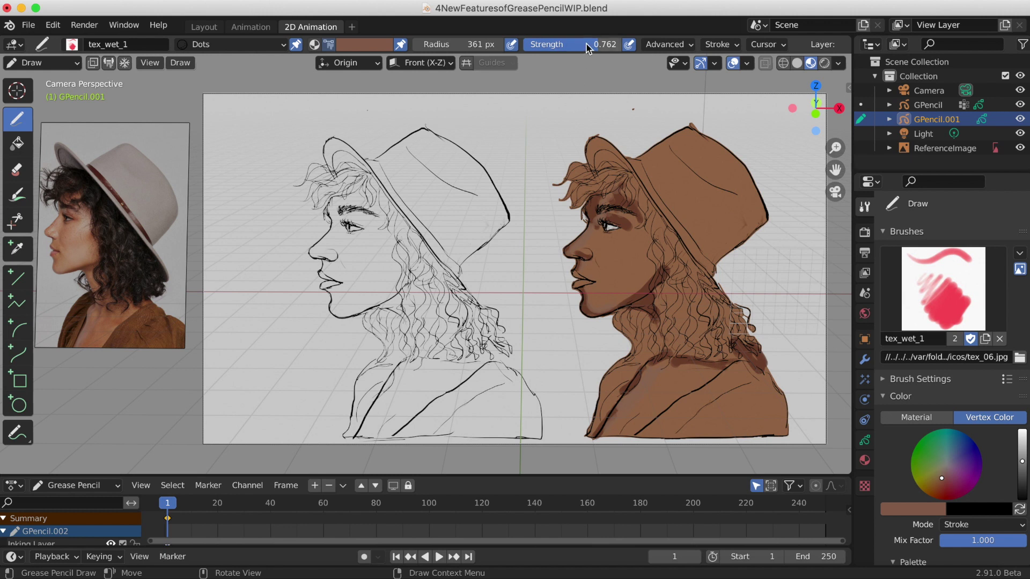
pyautogui.moveTo(589, 47); pyautogui.dragTo(561, 46)
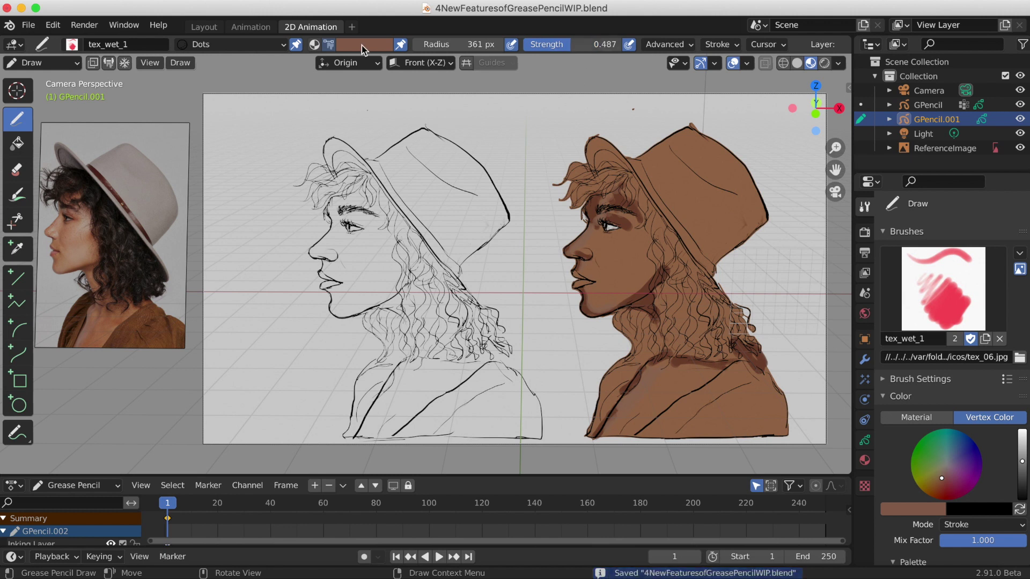
pyautogui.click(365, 44)
pyautogui.click(919, 510)
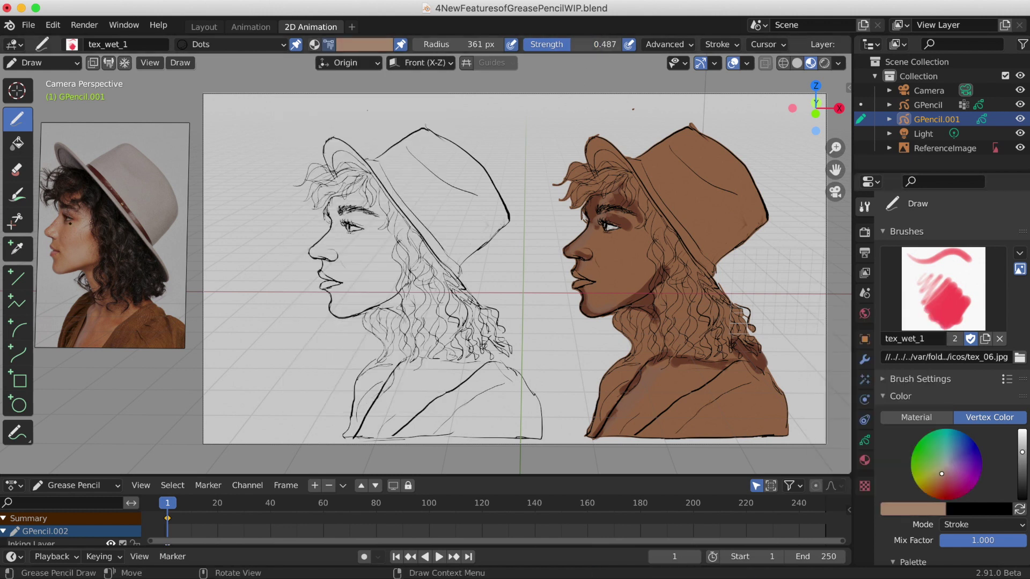
# Paint the lighter skin tone on the nose of the brown portrait, undoing the first stroke.
pyautogui.moveTo(579, 251); pyautogui.dragTo(586, 249)
pyautogui.hotkey('ctrl', 'z')
pyautogui.click(569, 226)
# Sample a warmer skin tone just below the eye in the reference photo and paint it on the portrait's cheek.
pyautogui.click(912, 508)
pyautogui.click(899, 512)
pyautogui.click(930, 460)
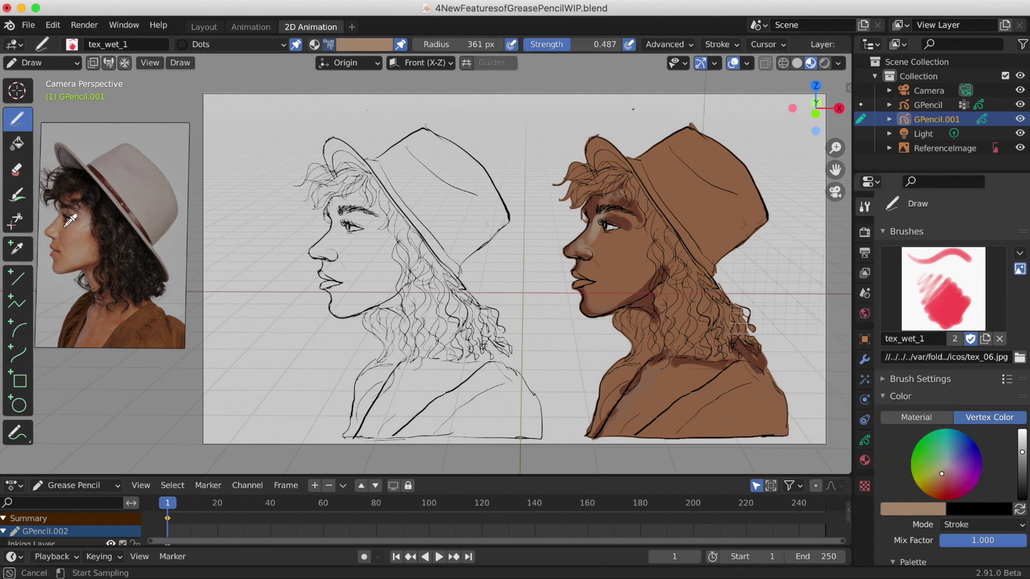
pyautogui.click(70, 222)
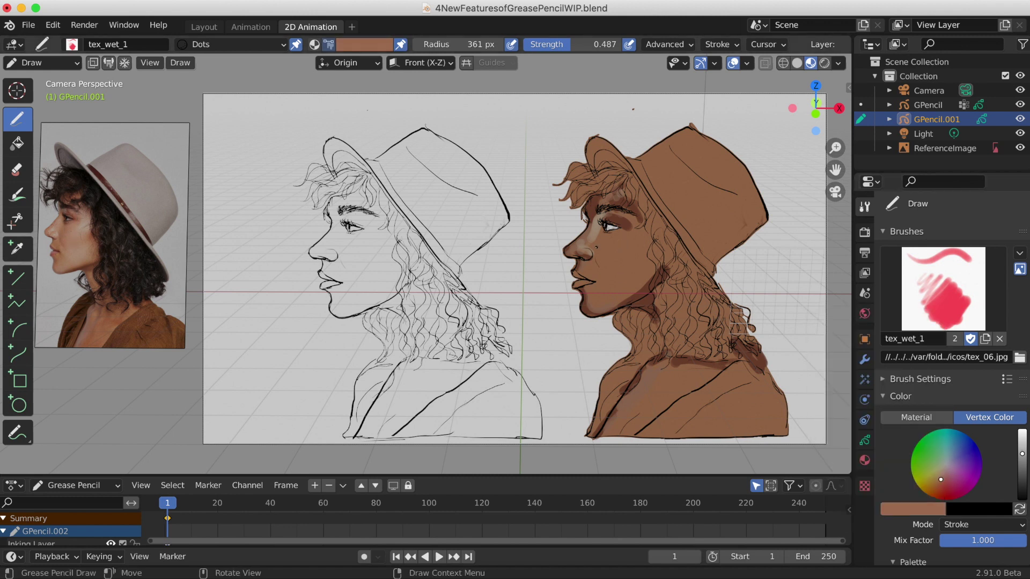
pyautogui.click(609, 277)
# Sample a skin tone from the reference photo's cheek, set the radius to 463 px and paint highlights on the face and chest.
pyautogui.click(913, 508)
pyautogui.click(930, 461)
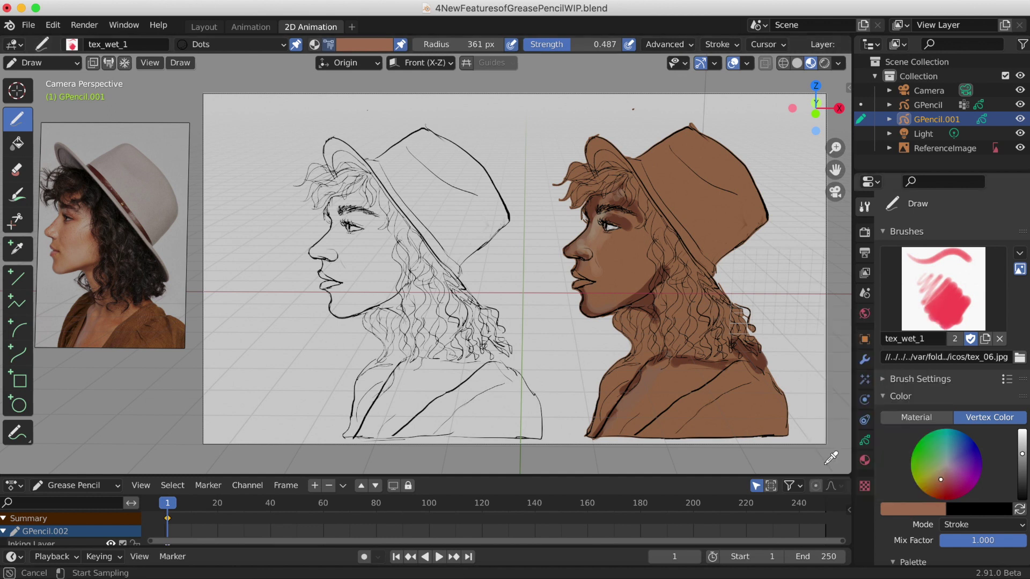
pyautogui.click(64, 239)
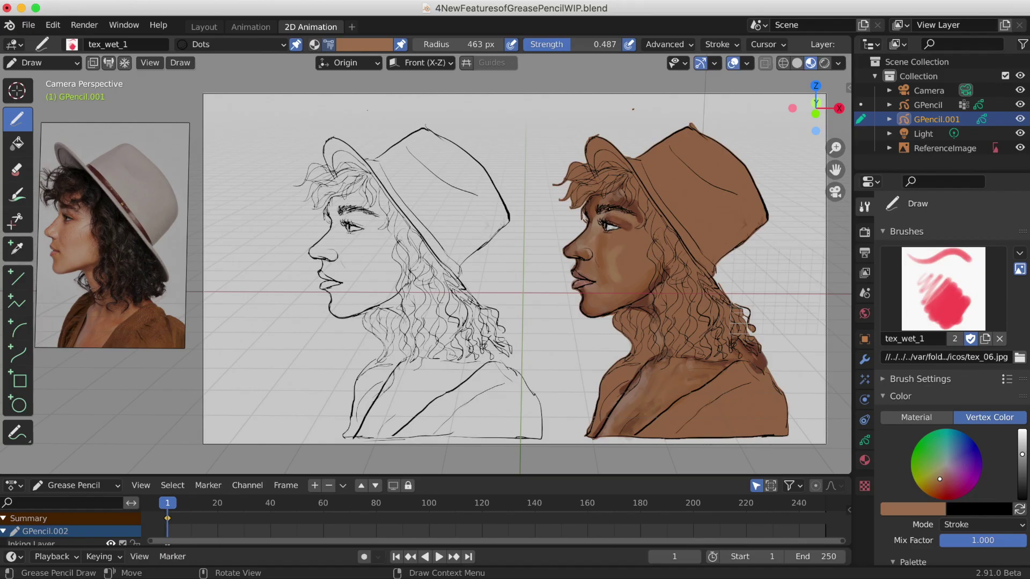
pyautogui.moveTo(622, 222); pyautogui.dragTo(632, 228)
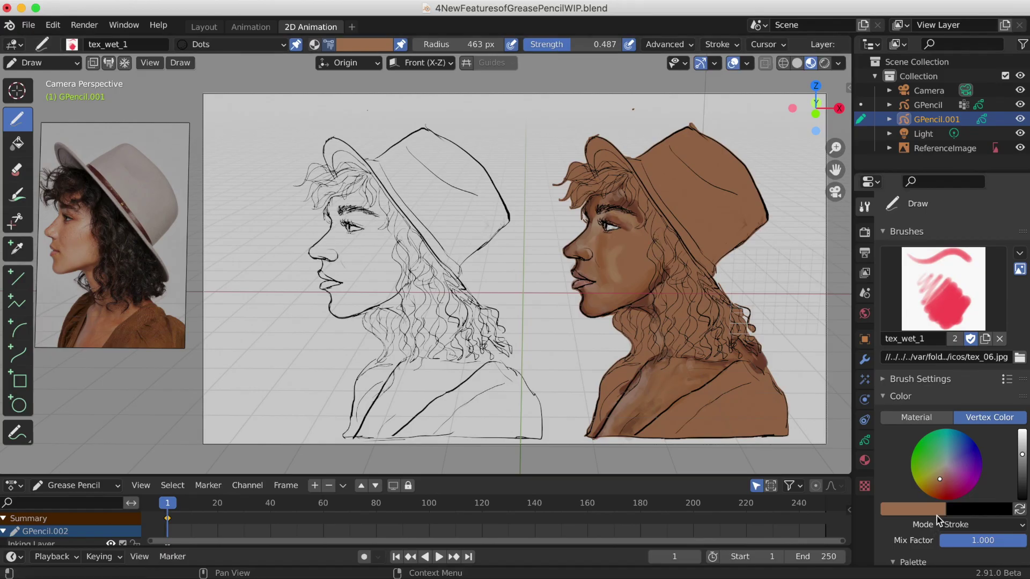
# Sample brown skin tones around the eye in the reference photo and shade around the portrait's eye and brow.
pyautogui.press('e')
pyautogui.click(70, 216)
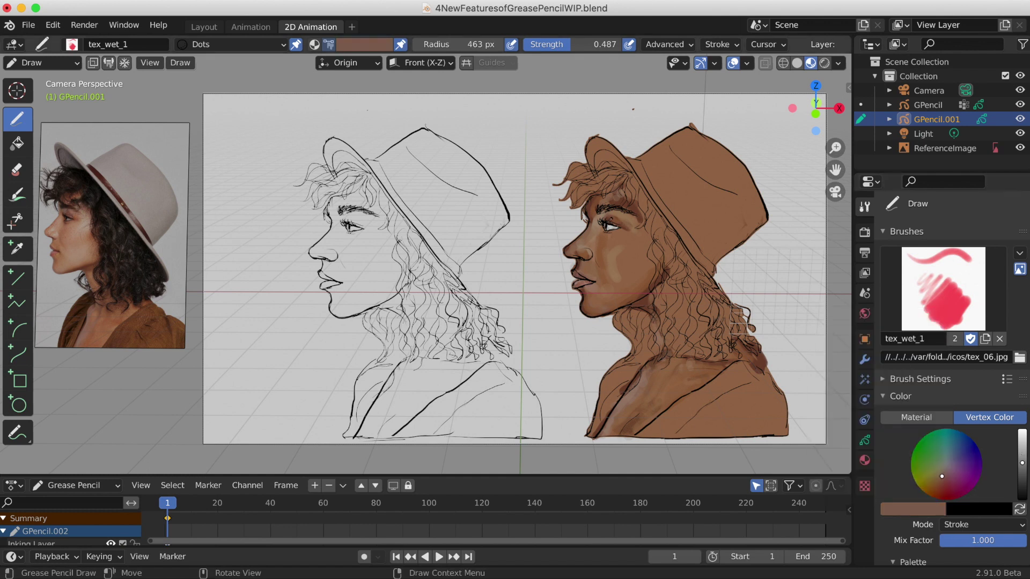
pyautogui.click(912, 509)
pyautogui.click(932, 459)
pyautogui.click(615, 219)
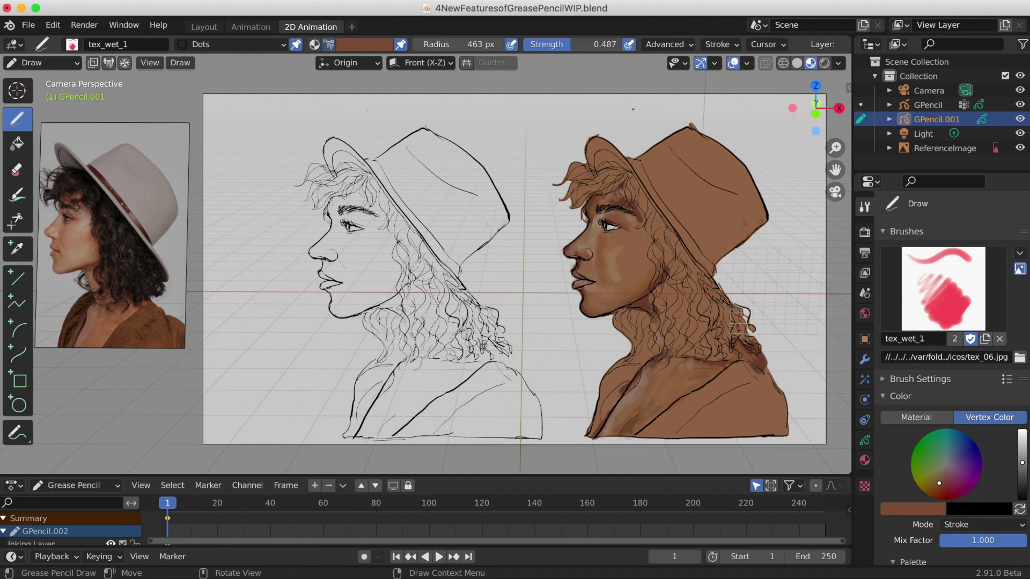
pyautogui.moveTo(632, 210); pyautogui.dragTo(623, 206)
pyautogui.click(602, 231)
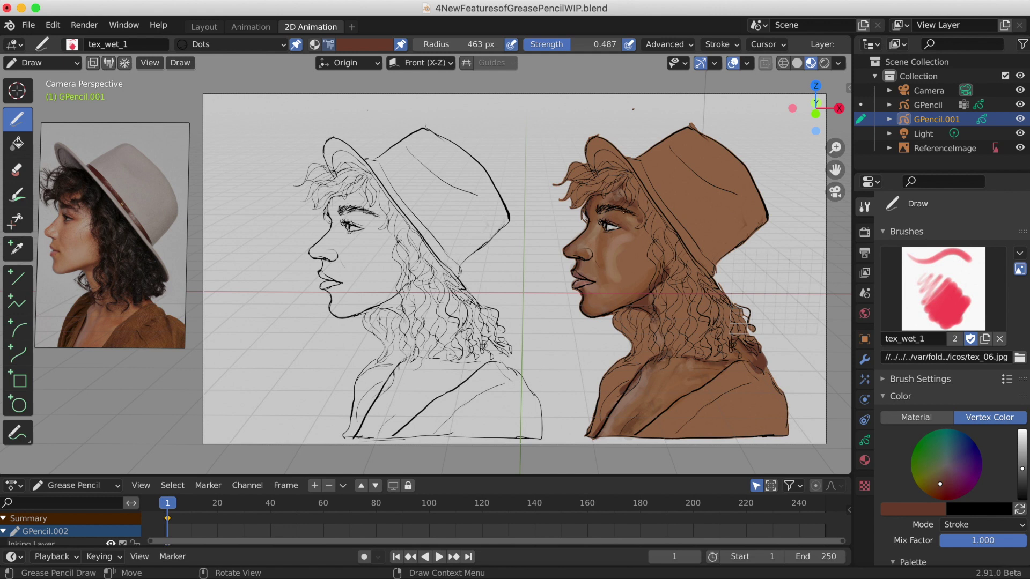
# Sample skin tones from the reference photo's neck and the portrait's cheek, and paint along the portrait's jaw and neck.
pyautogui.click(886, 510)
pyautogui.click(932, 458)
pyautogui.click(91, 269)
pyautogui.click(912, 509)
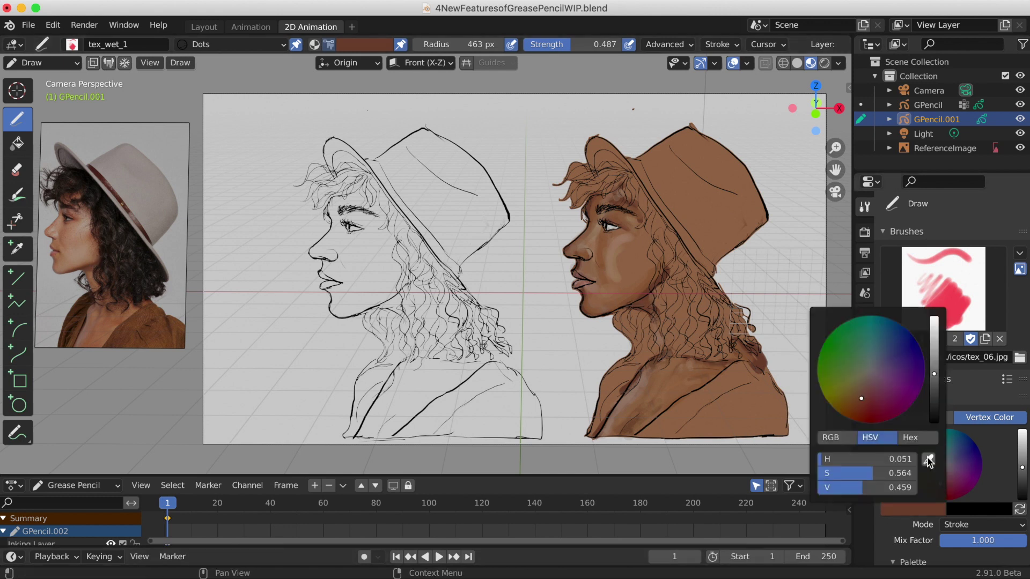
pyautogui.click(929, 460)
pyautogui.click(610, 263)
pyautogui.moveTo(652, 311); pyautogui.dragTo(659, 326)
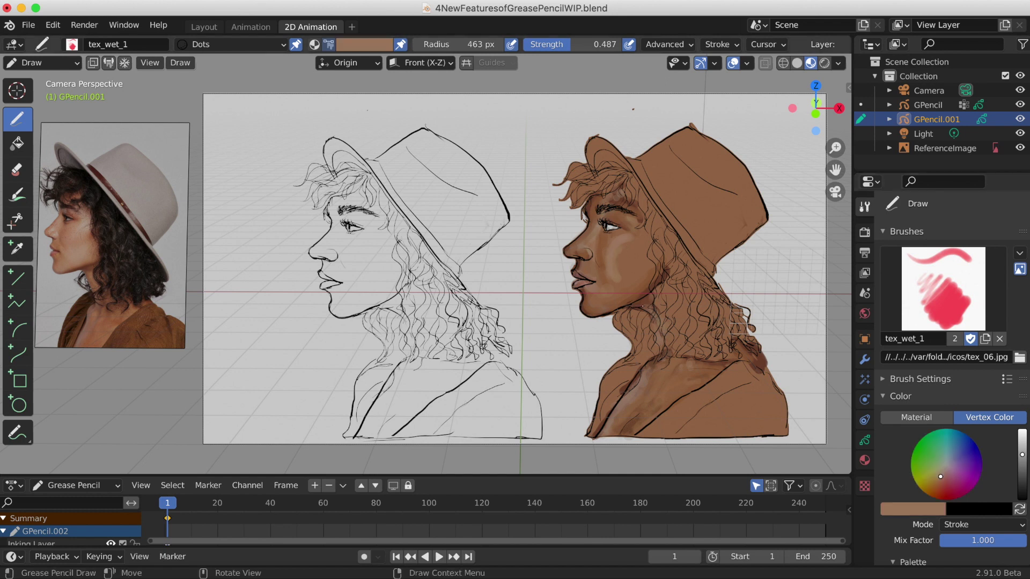
# Sample a warm tan from the reference photo's lower face and paint it on the portrait's cheek beside the hairline.
pyautogui.click(891, 508)
pyautogui.click(928, 459)
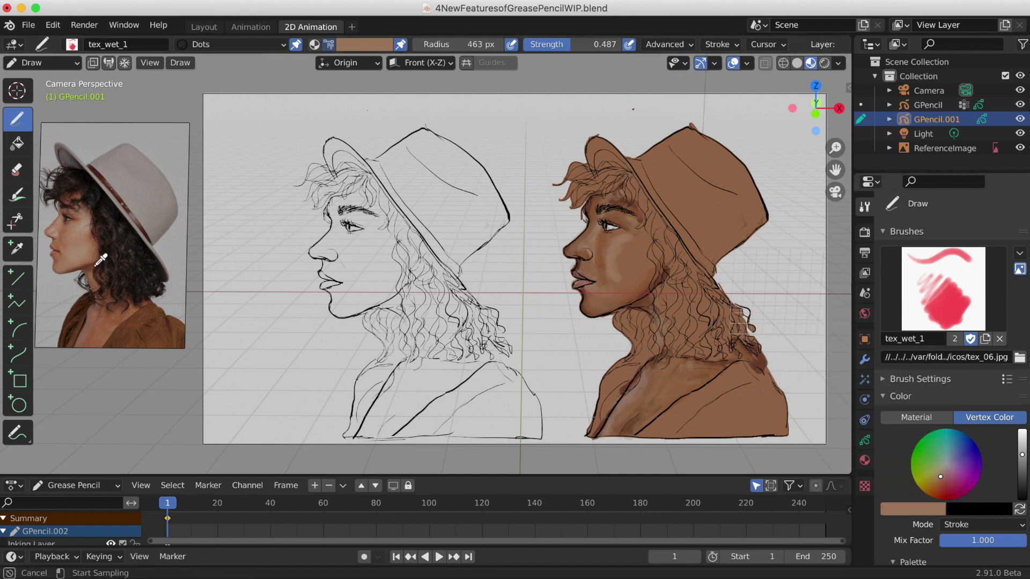
pyautogui.click(66, 257)
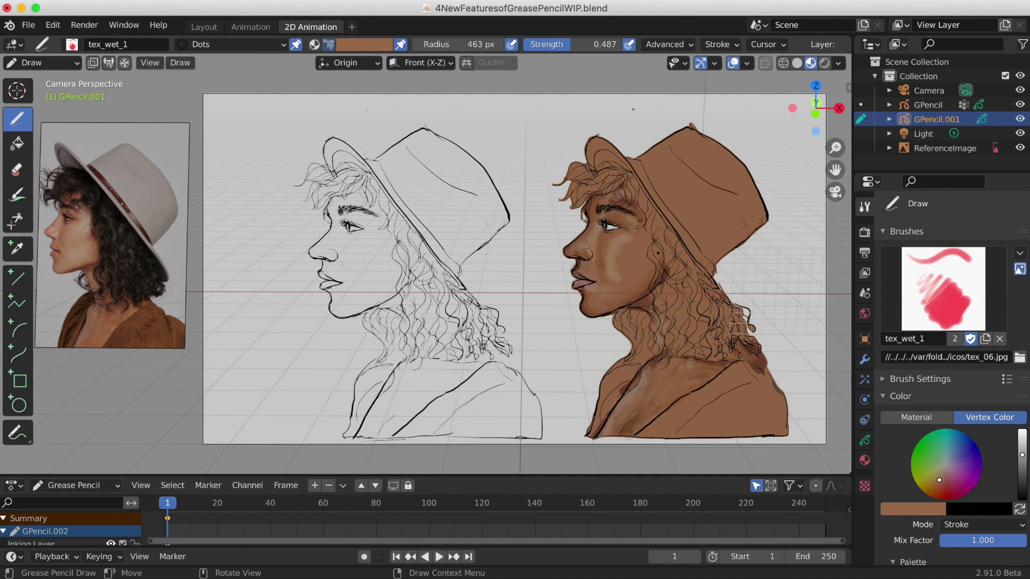
pyautogui.moveTo(641, 236)
pyautogui.mouseDown()
pyautogui.moveTo(632, 272)
pyautogui.moveTo(639, 259)
pyautogui.mouseUp()
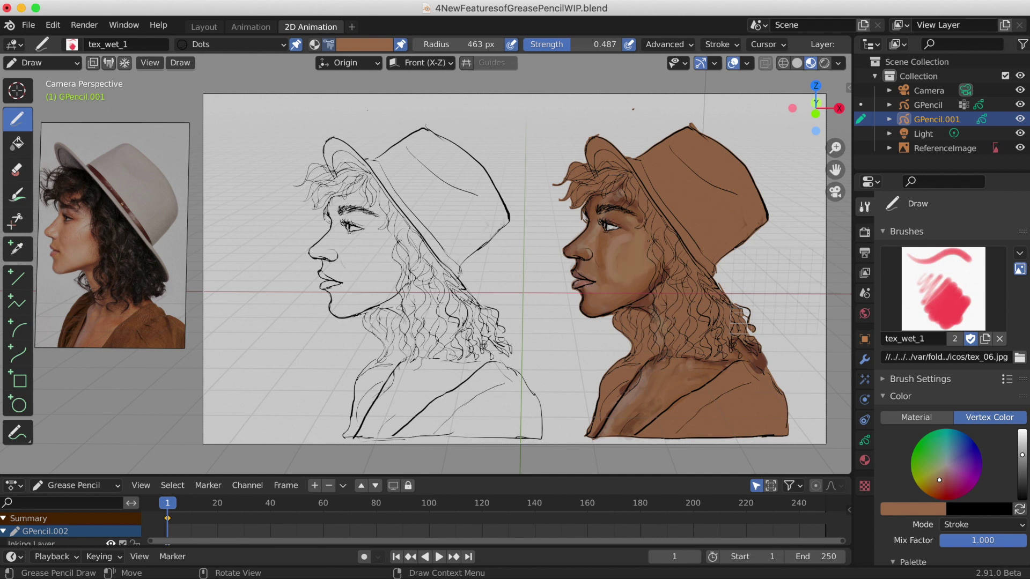
# Sample a lighter pinkish skin tone, set the radius to 500 px, highlight the portrait's upper cheek and save the file.
pyautogui.press('e')
pyautogui.click(109, 257)
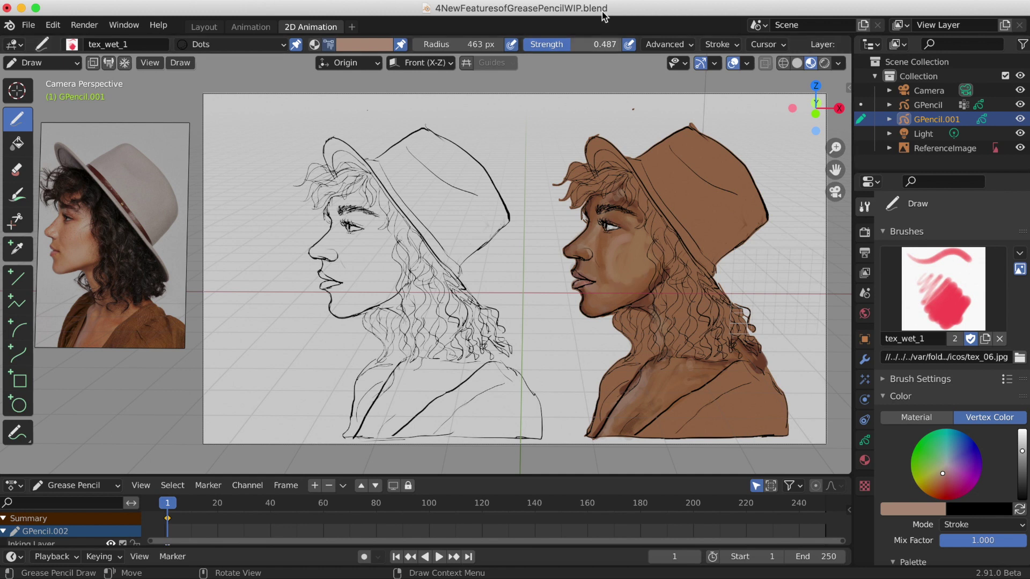
pyautogui.press('super+s')
pyautogui.moveTo(473, 44); pyautogui.dragTo(514, 45)
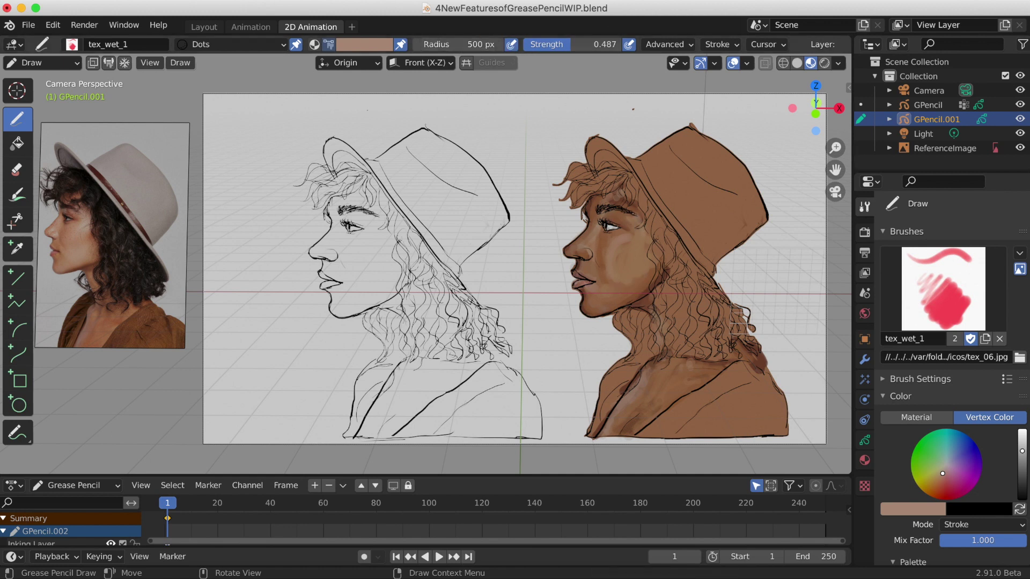
pyautogui.click(643, 238)
pyautogui.press('super+s')
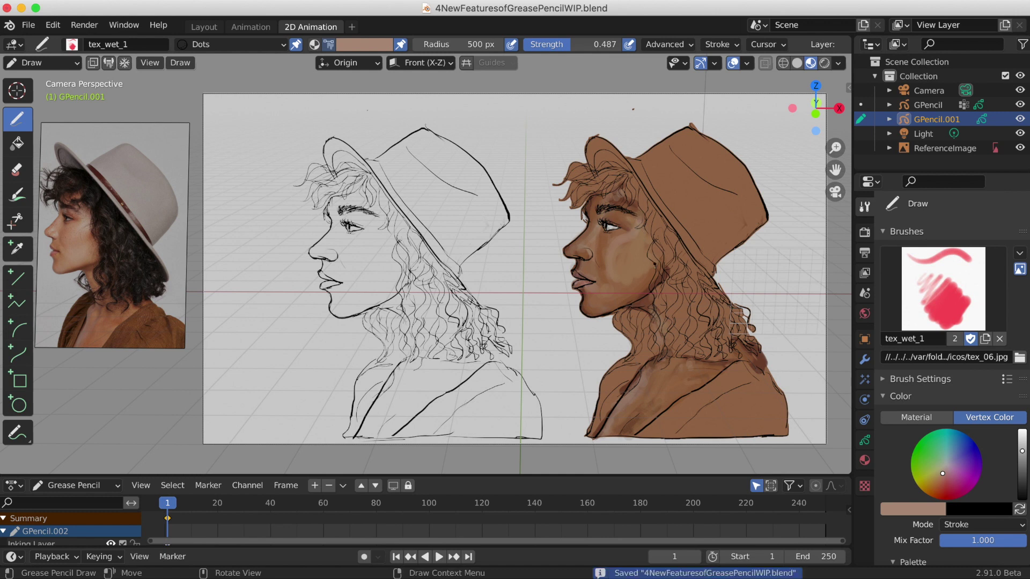
pyautogui.moveTo(641, 233); pyautogui.dragTo(632, 243)
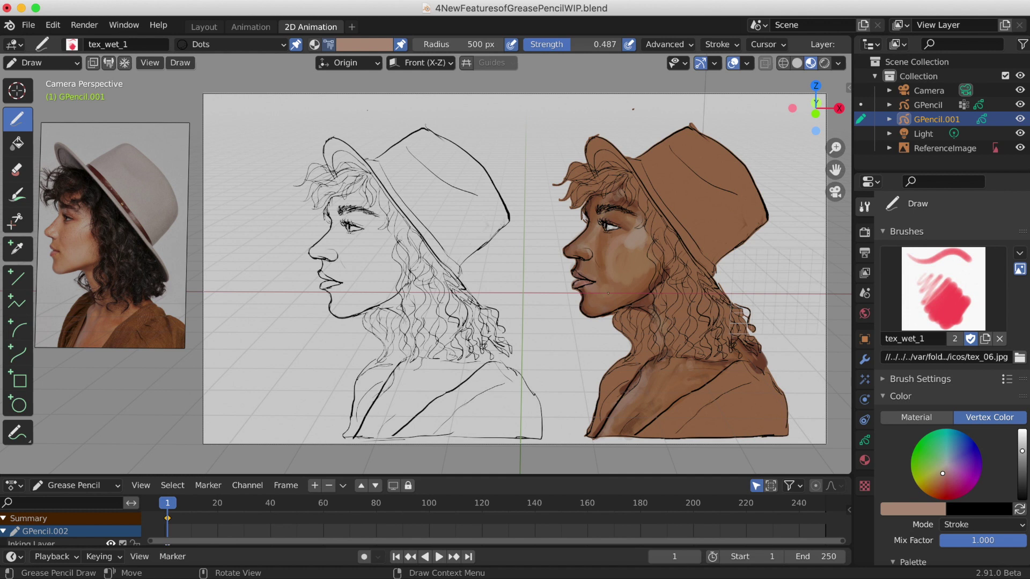
pyautogui.press('super+s')
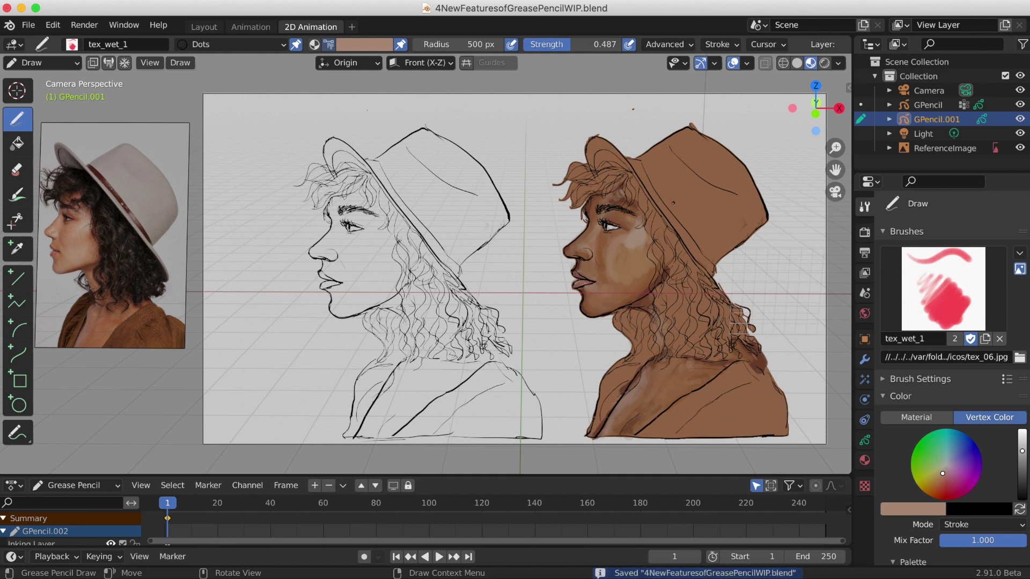
# Try shading the cheek near the hairline with a darkened brown sampled from the reference photo, and undo the strokes.
pyautogui.click(892, 509)
pyautogui.click(929, 461)
pyautogui.click(90, 240)
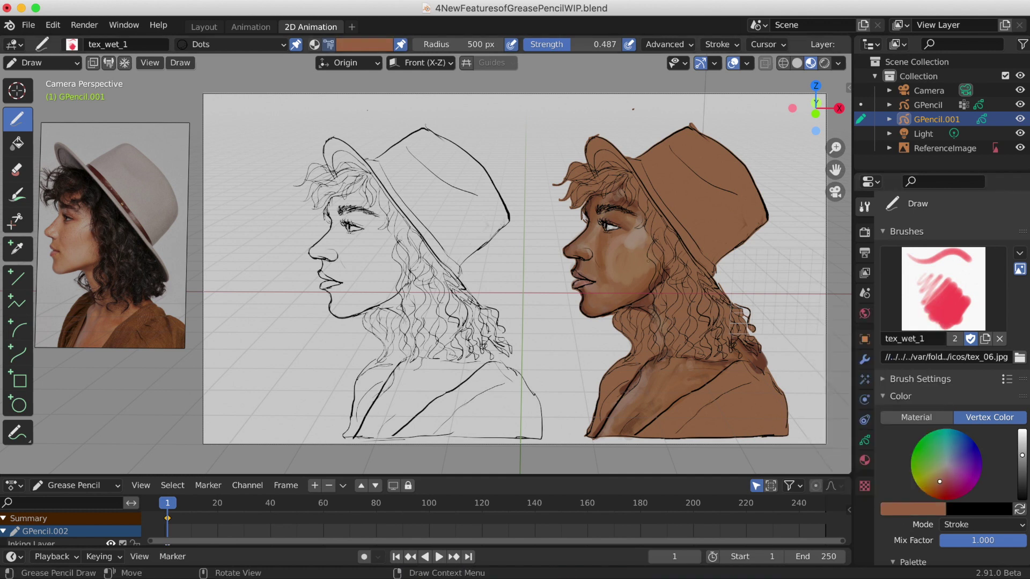
pyautogui.click(1022, 461)
pyautogui.moveTo(644, 239); pyautogui.dragTo(649, 261)
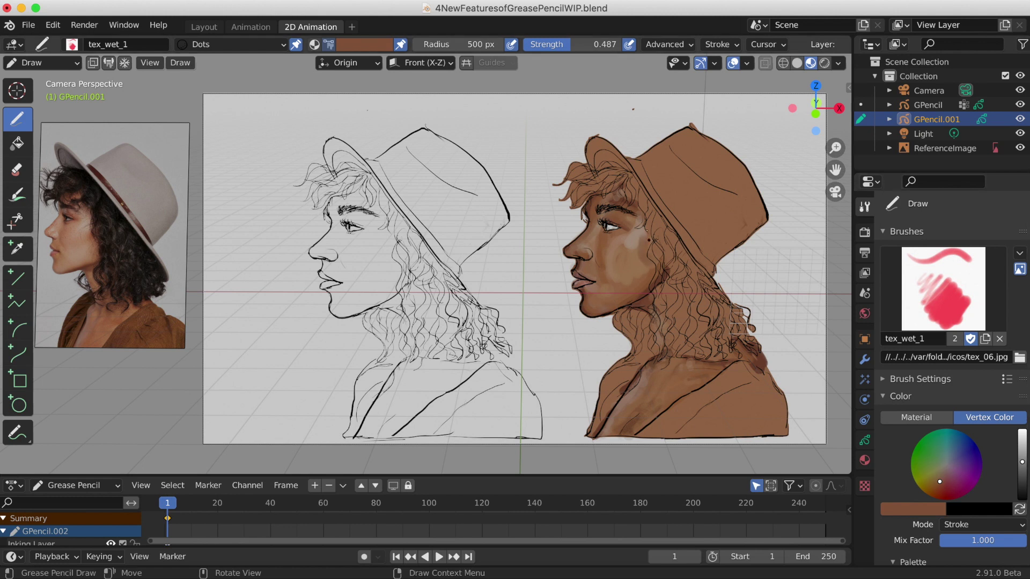
pyautogui.press('super+z')
pyautogui.hotkey('ctrl', 'z')
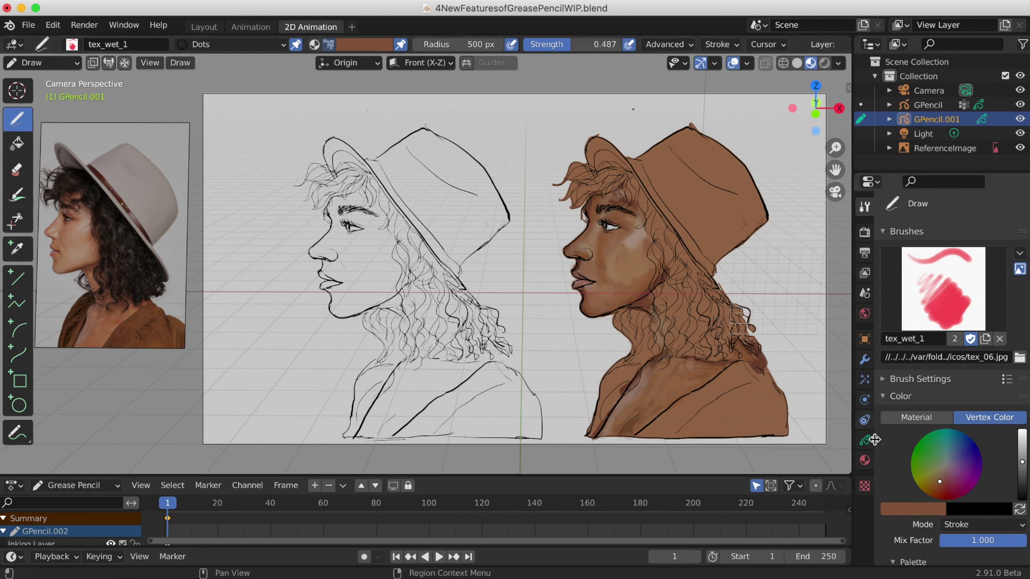
# Sample a tan tone from the reference photo's chin, blend it over the portrait's upper cheek and save the file.
pyautogui.click(912, 509)
pyautogui.click(932, 448)
pyautogui.click(61, 264)
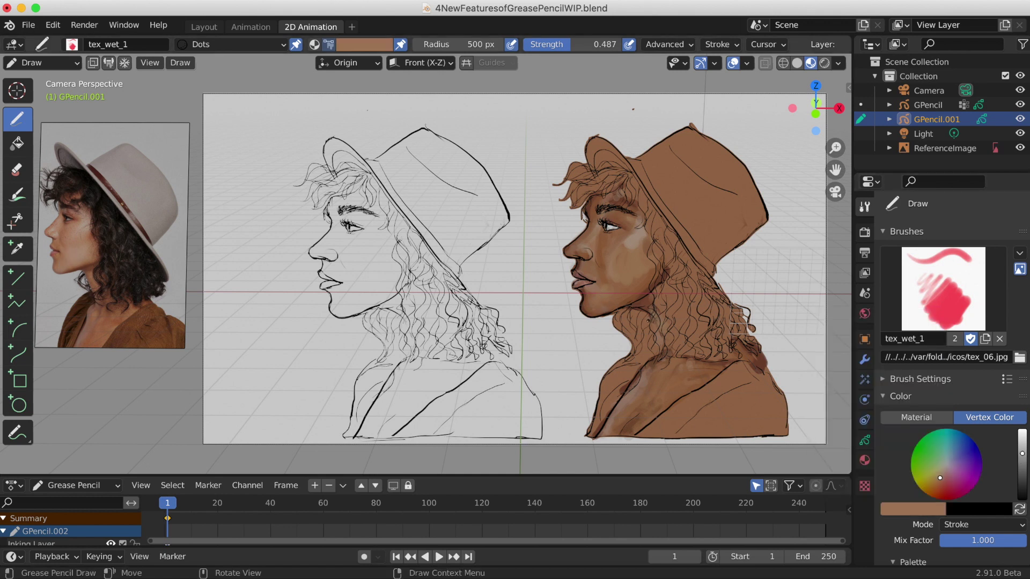
pyautogui.hotkey('ctrl', 's')
pyautogui.click(625, 242)
pyautogui.moveTo(639, 238)
pyautogui.mouseDown()
pyautogui.moveTo(634, 252)
pyautogui.moveTo(639, 243)
pyautogui.mouseUp()
pyautogui.hotkey('ctrl', 's')
# Sample a darker brown beside the portrait's nose and paint it on the chest and jacket.
pyautogui.click(905, 510)
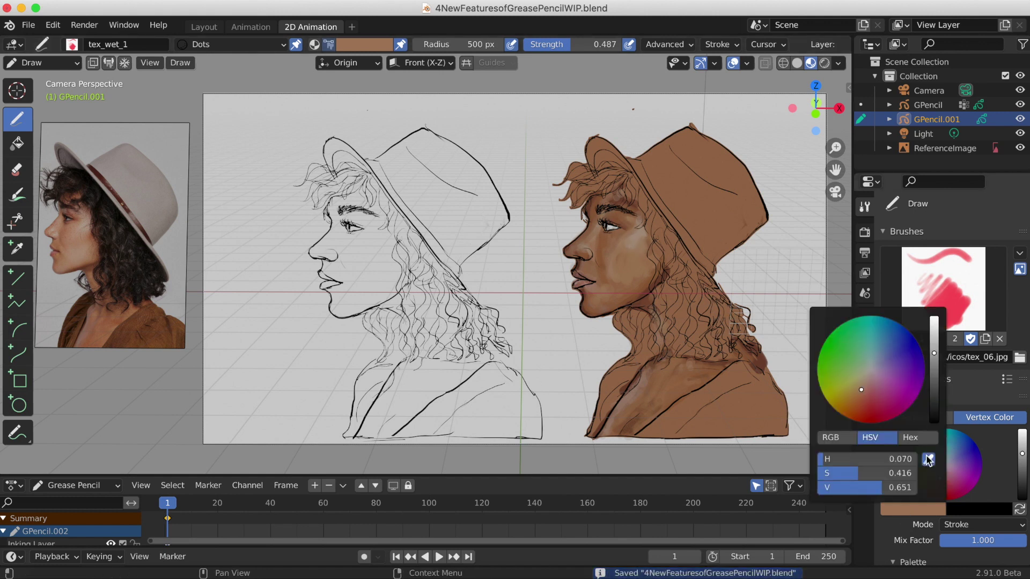
pyautogui.click(929, 460)
pyautogui.click(601, 256)
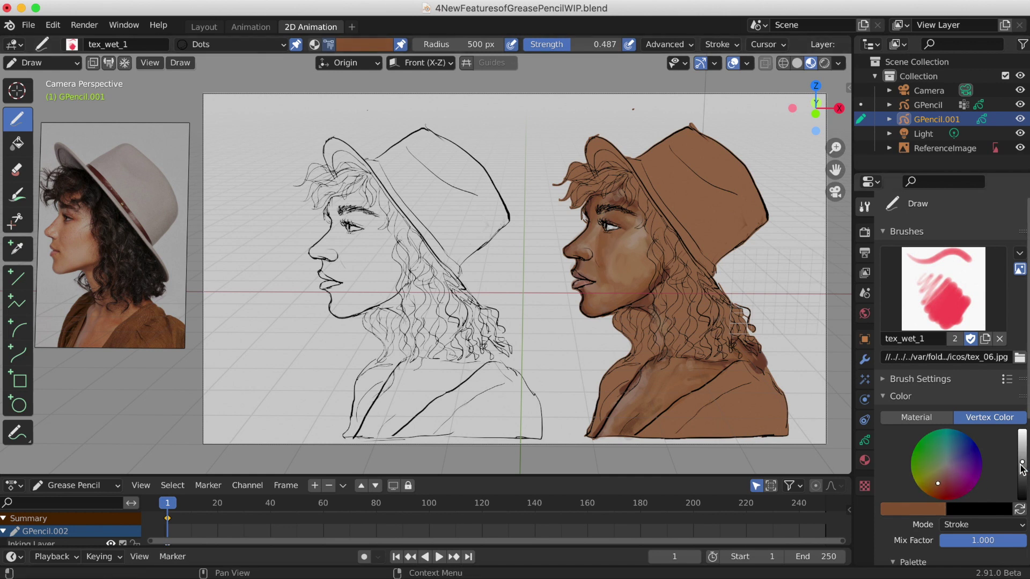
pyautogui.press('b')
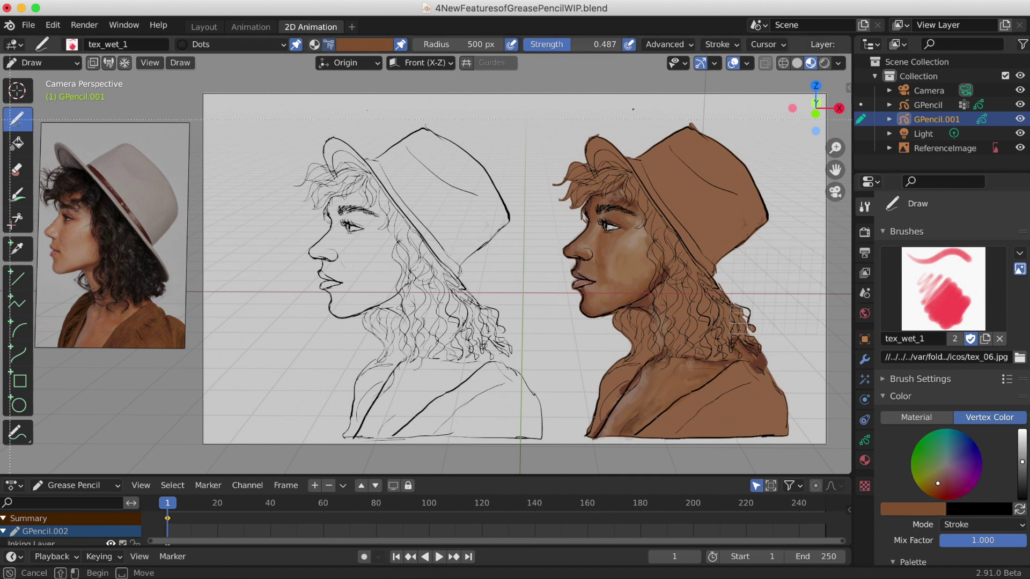
pyautogui.press('Escape')
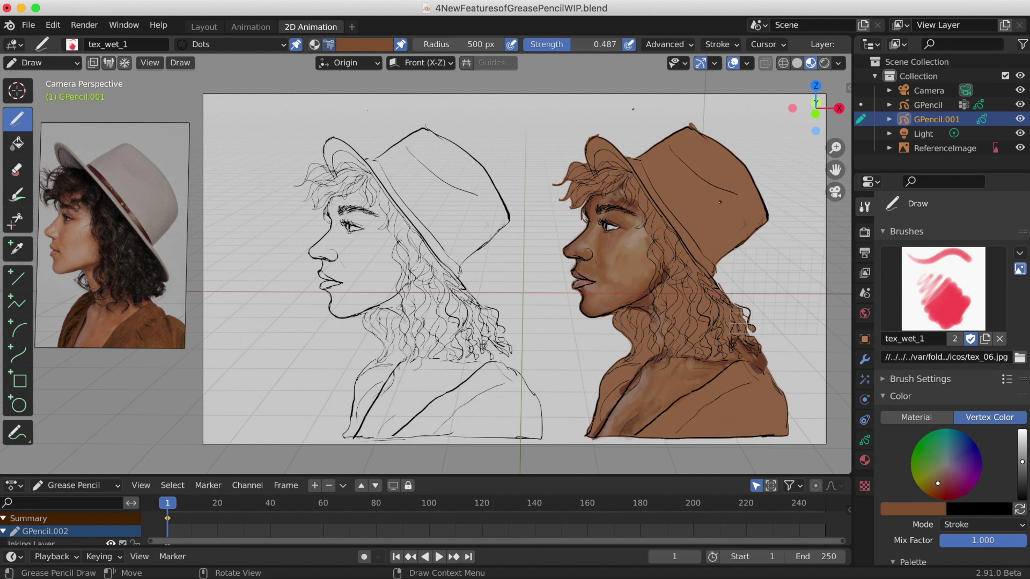
pyautogui.moveTo(636, 392); pyautogui.dragTo(621, 414)
pyautogui.click(697, 412)
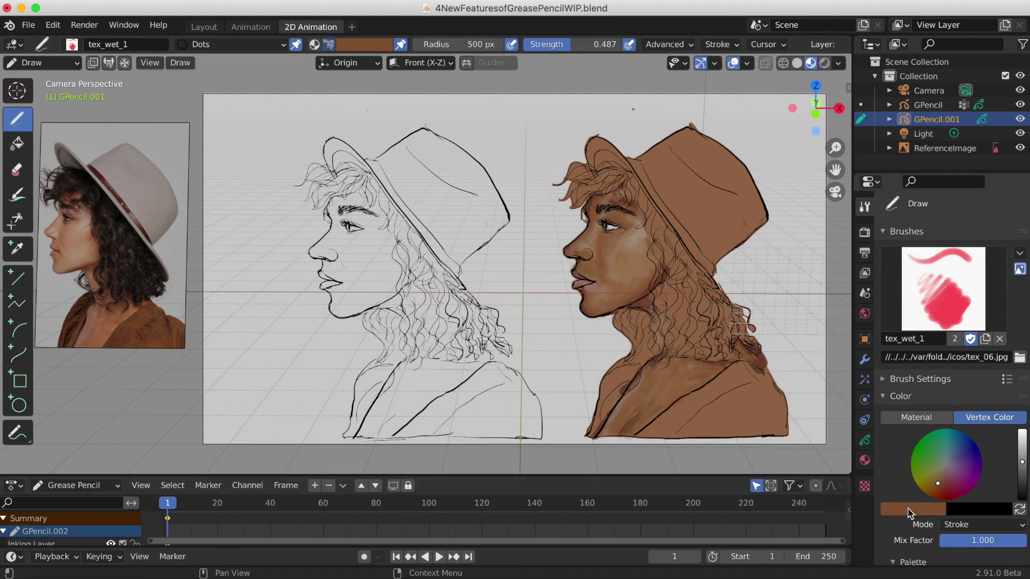
# Sample the portrait's cheek tone, save the file and lighten the brush color to a pale cream.
pyautogui.press('e')
pyautogui.click(611, 241)
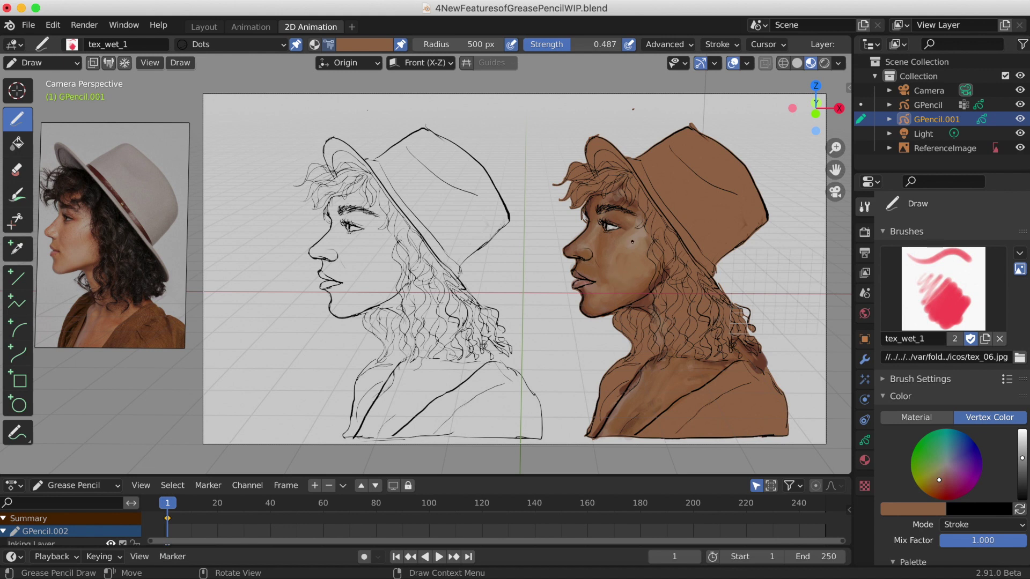
pyautogui.press('super+s')
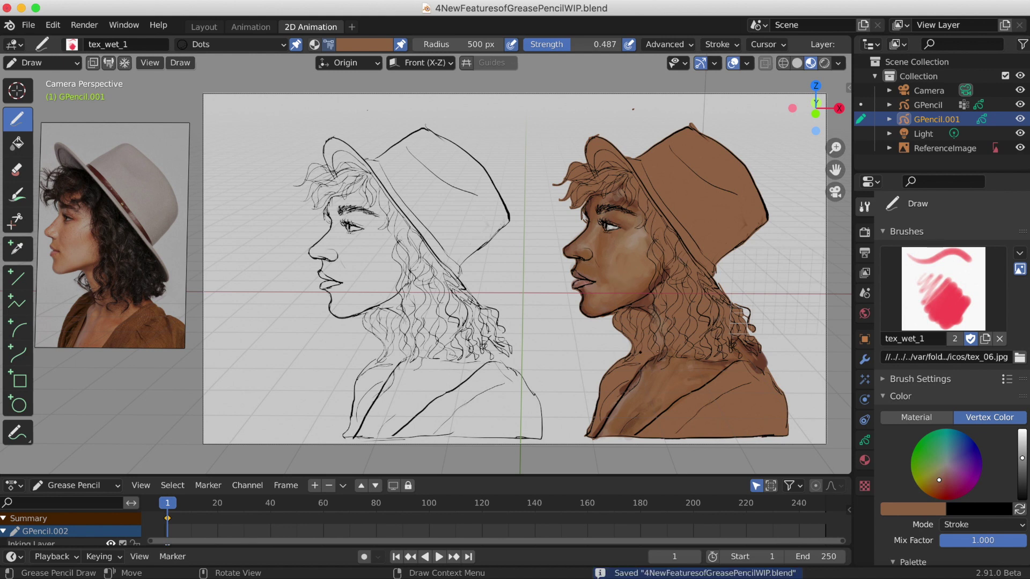
pyautogui.moveTo(1022, 458); pyautogui.dragTo(1022, 451)
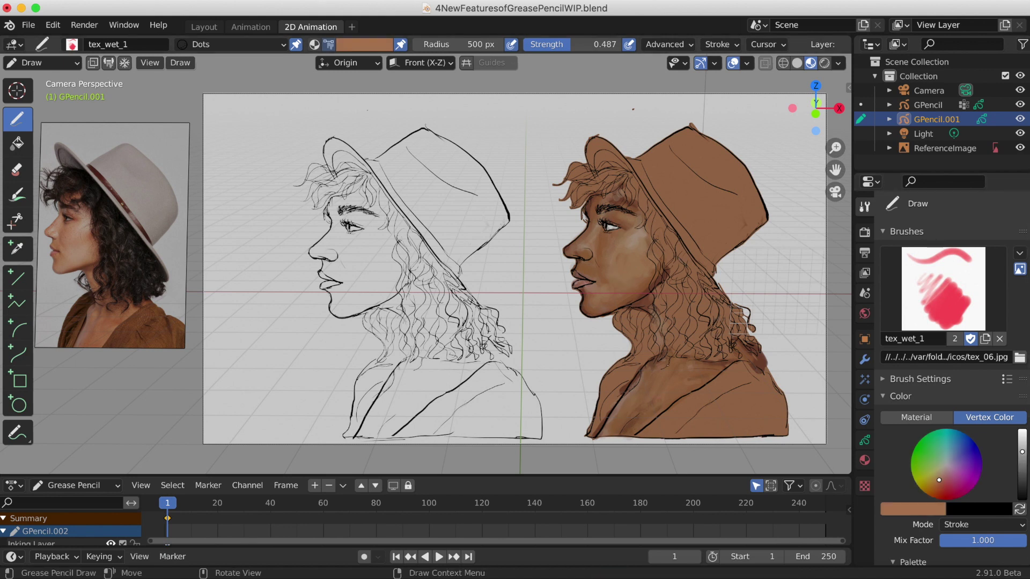
pyautogui.press('super+s')
pyautogui.moveTo(1022, 438); pyautogui.dragTo(1021, 419)
pyautogui.moveTo(940, 474); pyautogui.dragTo(943, 470)
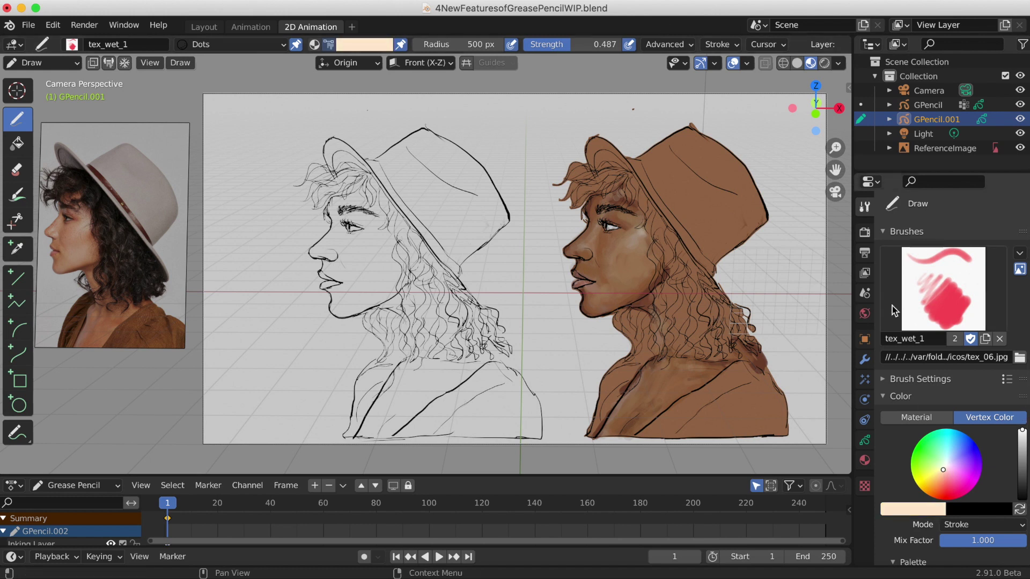
# Sample a reddish tone from the reference photo's face, darken it, set the radius to 44 px and save the file.
pyautogui.click(913, 509)
pyautogui.click(934, 454)
pyautogui.click(61, 246)
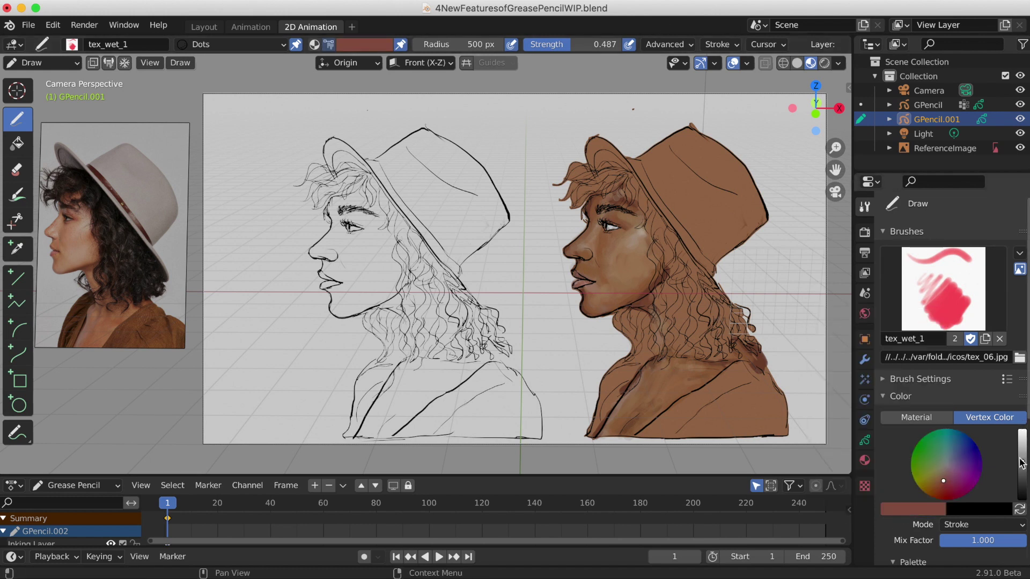
pyautogui.moveTo(472, 45); pyautogui.dragTo(363, 41)
pyautogui.moveTo(1022, 466); pyautogui.dragTo(1022, 481)
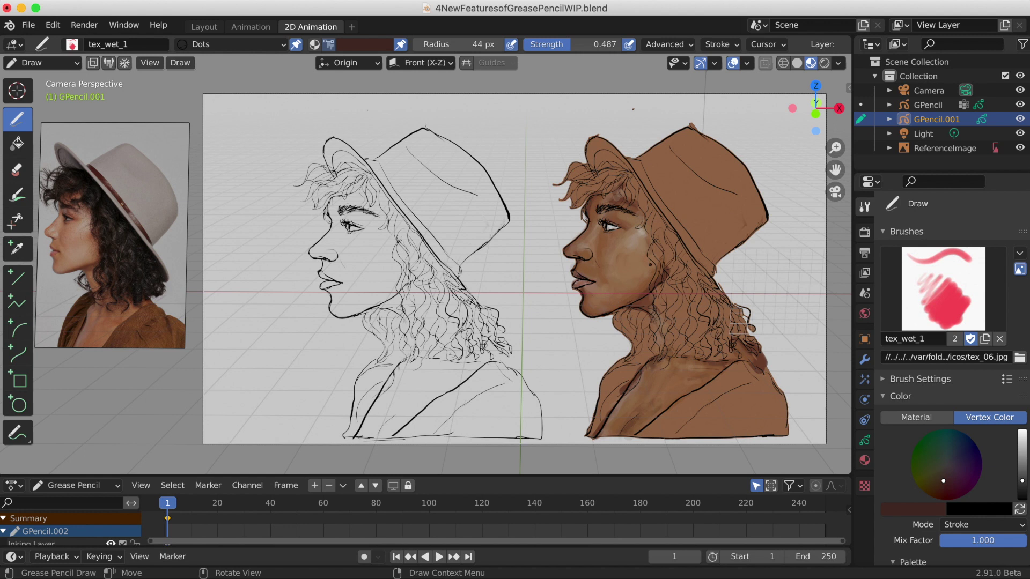
pyautogui.press('super+s')
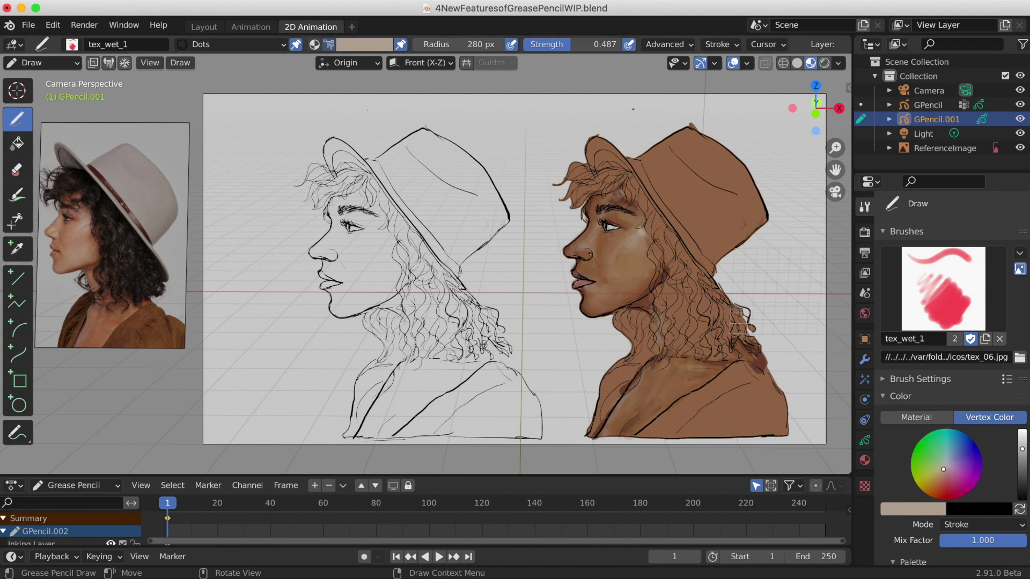
# Sample a new brush color, darken it to a deep brown and shade under the portrait's nose.
pyautogui.click(916, 510)
pyautogui.click(930, 459)
pyautogui.moveTo(595, 250); pyautogui.dragTo(578, 264)
pyautogui.moveTo(1020, 471); pyautogui.dragTo(1020, 484)
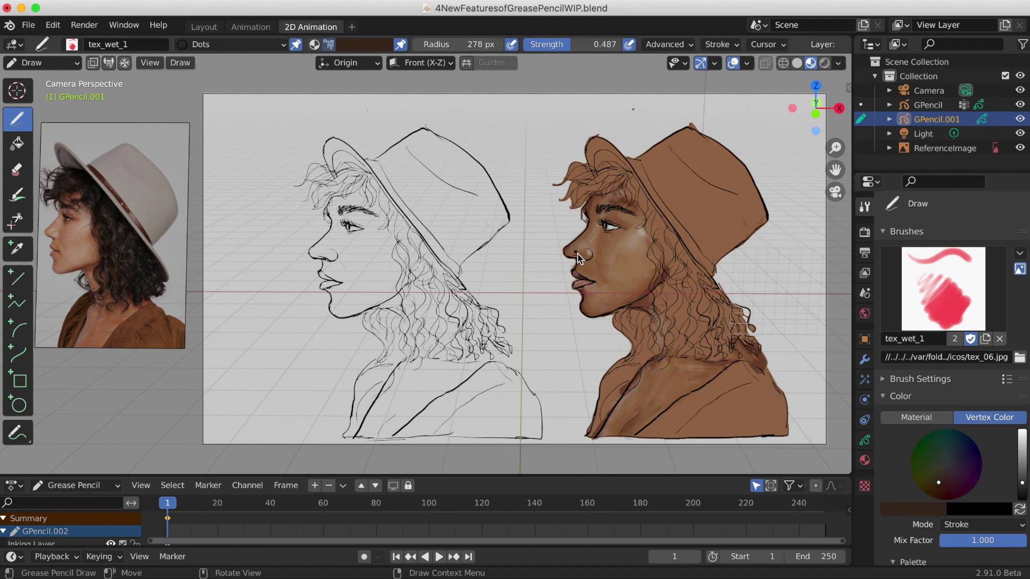
pyautogui.keyDown('ctrl'); pyautogui.click(611, 241); pyautogui.keyUp('ctrl')
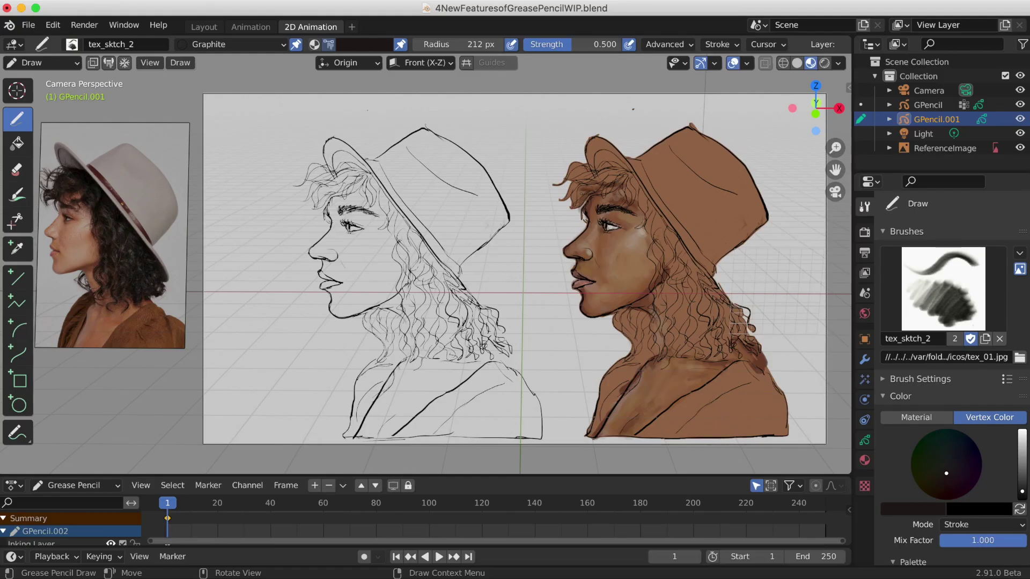
# With the dark tex_sktch_2 brush at strength 1.000, paint strands in the portrait's fringe and in the hair along the neck.
pyautogui.moveTo(596, 44); pyautogui.dragTo(642, 47)
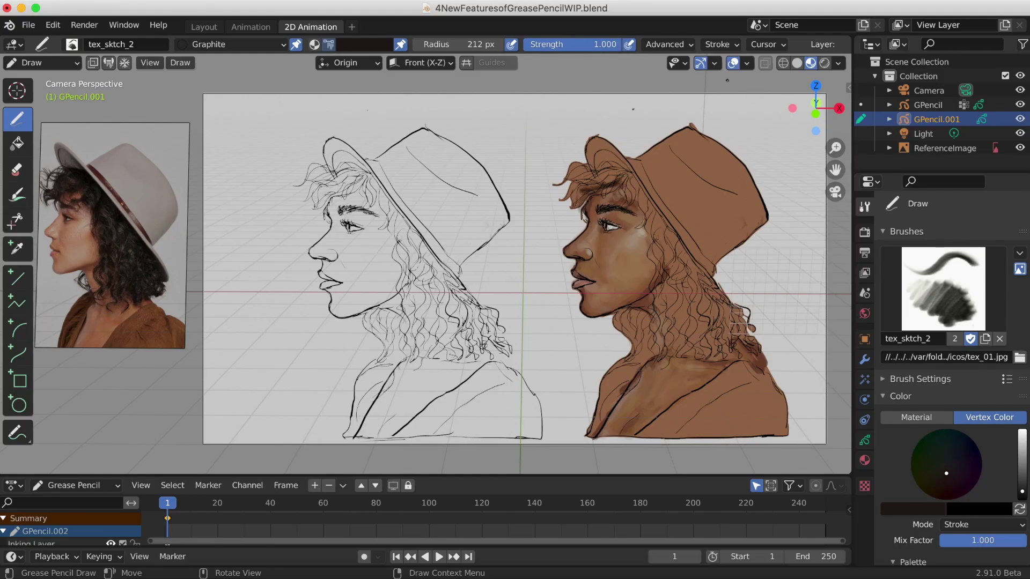
pyautogui.moveTo(622, 172)
pyautogui.mouseDown()
pyautogui.moveTo(607, 165)
pyautogui.moveTo(571, 179)
pyautogui.moveTo(627, 176)
pyautogui.mouseUp()
pyautogui.moveTo(617, 319); pyautogui.dragTo(637, 360)
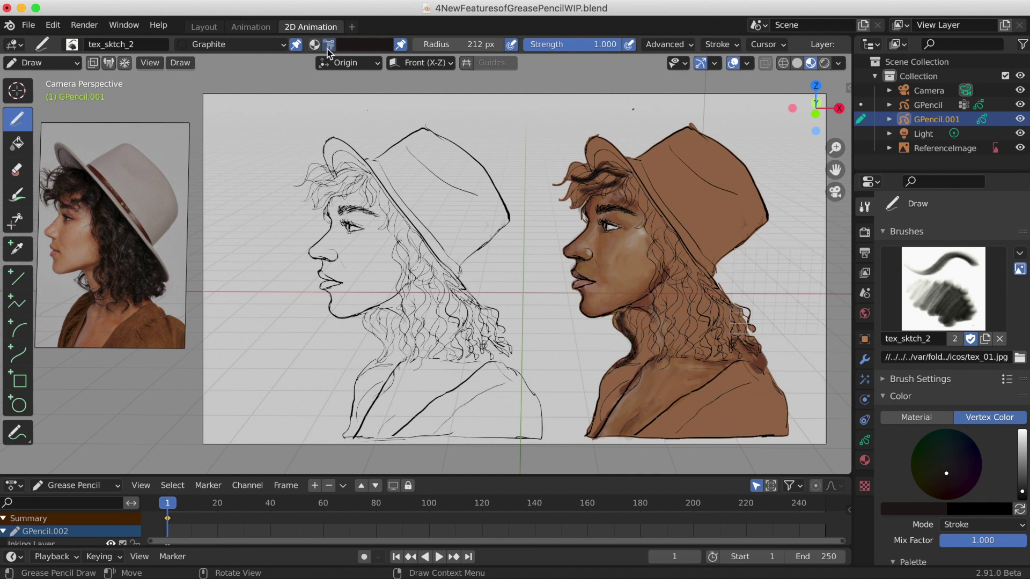
# Switch to the tex_sktch_3 brush, sample a dark hair tone from the reference photo and set the strength to 1.000.
pyautogui.click(96, 45)
pyautogui.click(209, 221)
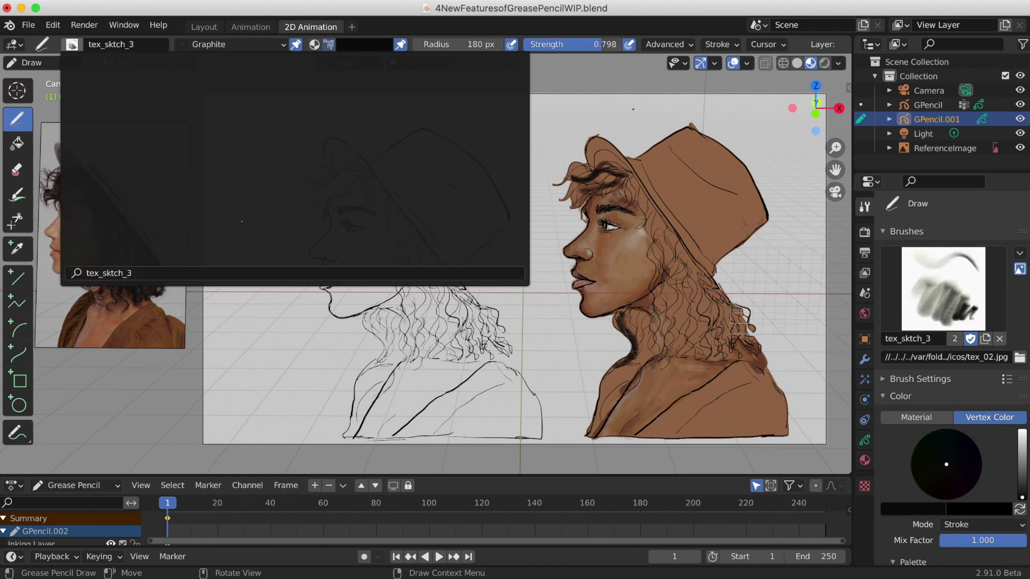
pyautogui.click(906, 508)
pyautogui.click(930, 455)
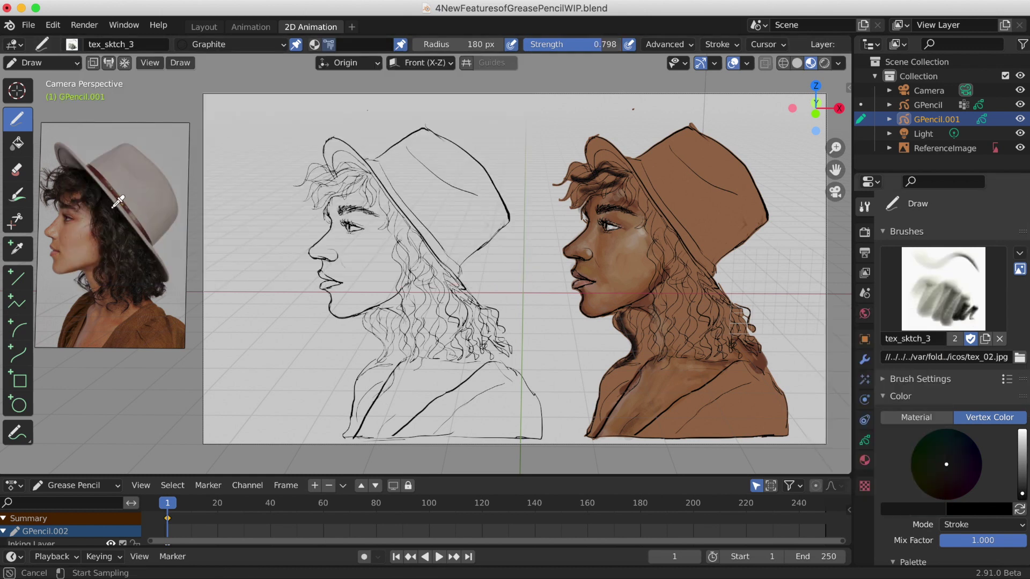
pyautogui.click(78, 180)
pyautogui.moveTo(604, 44); pyautogui.dragTo(626, 44)
# Paint dark strokes through the hair behind the portrait's neck, enlarging the brush radius to 500 px, and save the file.
pyautogui.moveTo(671, 284); pyautogui.dragTo(670, 329)
pyautogui.click(99, 45)
pyautogui.click(71, 45)
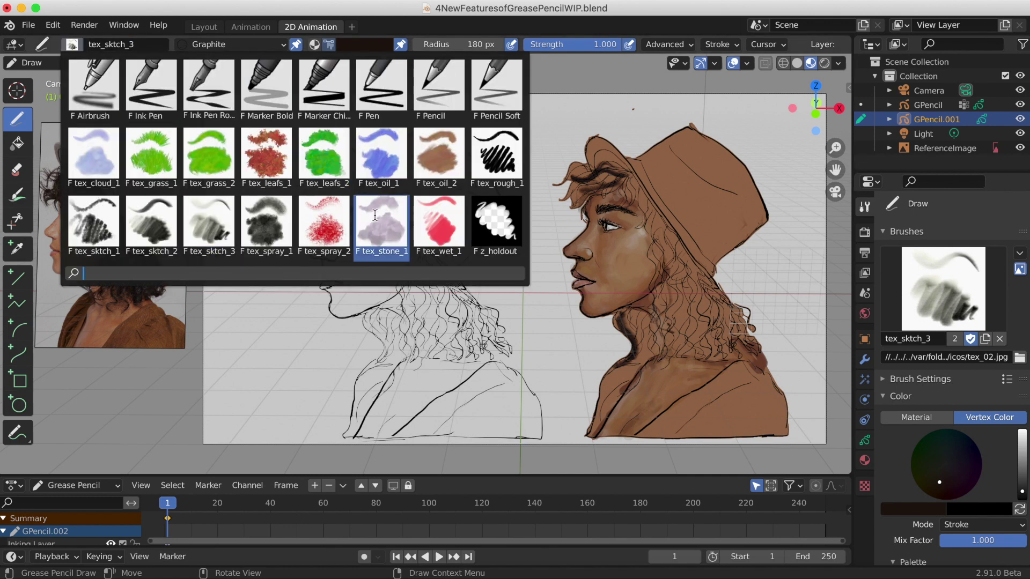
pyautogui.click(477, 44)
pyautogui.write('500')
pyautogui.moveTo(676, 302); pyautogui.dragTo(689, 328)
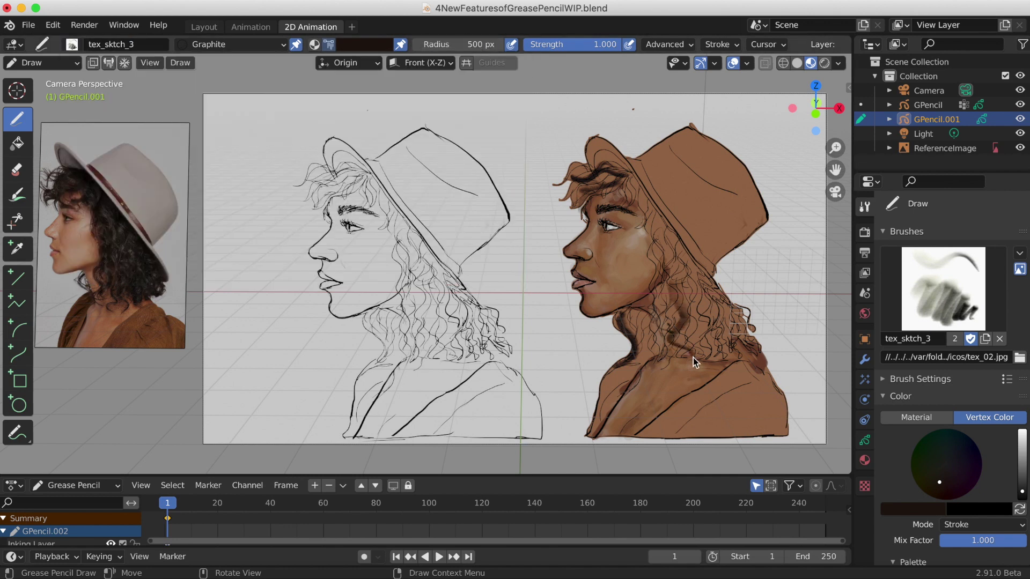
pyautogui.moveTo(687, 281); pyautogui.dragTo(697, 338)
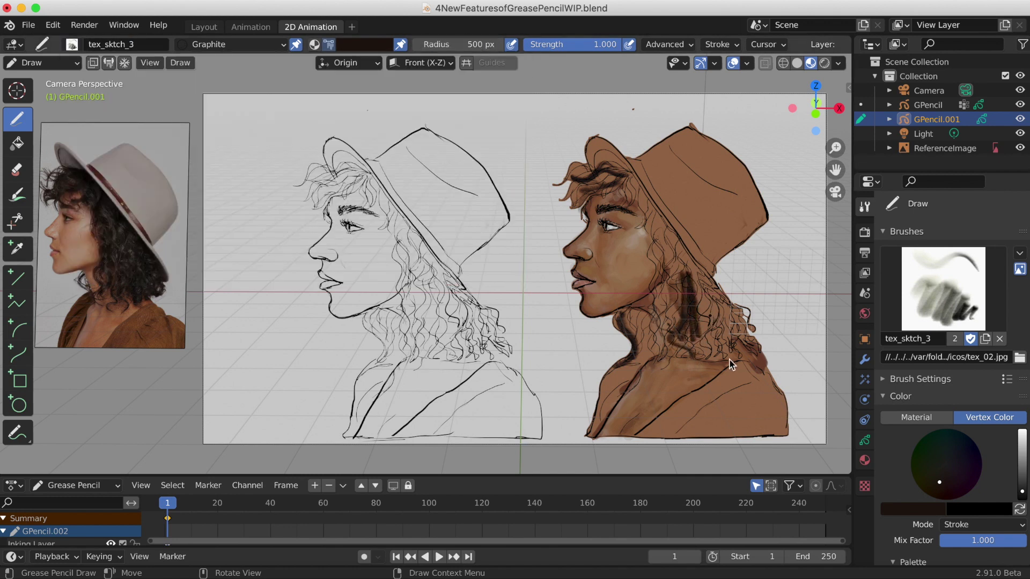
pyautogui.hotkey('ctrl', 's')
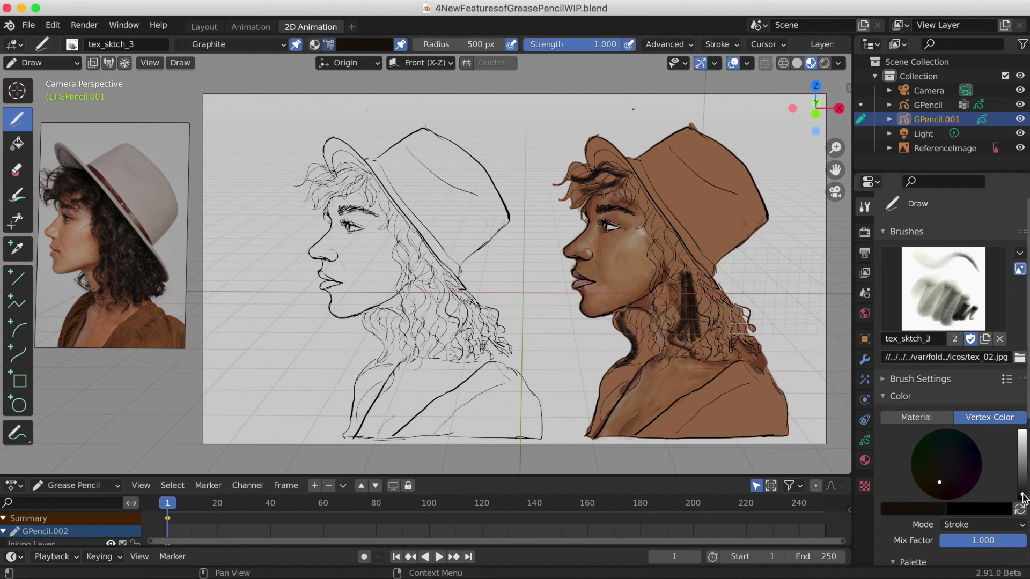
# Fill the portrait's fringe with dark strokes, setting the brush radius to 354 px.
pyautogui.moveTo(465, 44); pyautogui.dragTo(443, 44)
pyautogui.moveTo(581, 198)
pyautogui.mouseDown()
pyautogui.moveTo(627, 183)
pyautogui.moveTo(572, 205)
pyautogui.moveTo(624, 174)
pyautogui.moveTo(586, 178)
pyautogui.moveTo(577, 198)
pyautogui.mouseUp()
pyautogui.click(472, 45)
pyautogui.write('354')
pyautogui.press('Return')
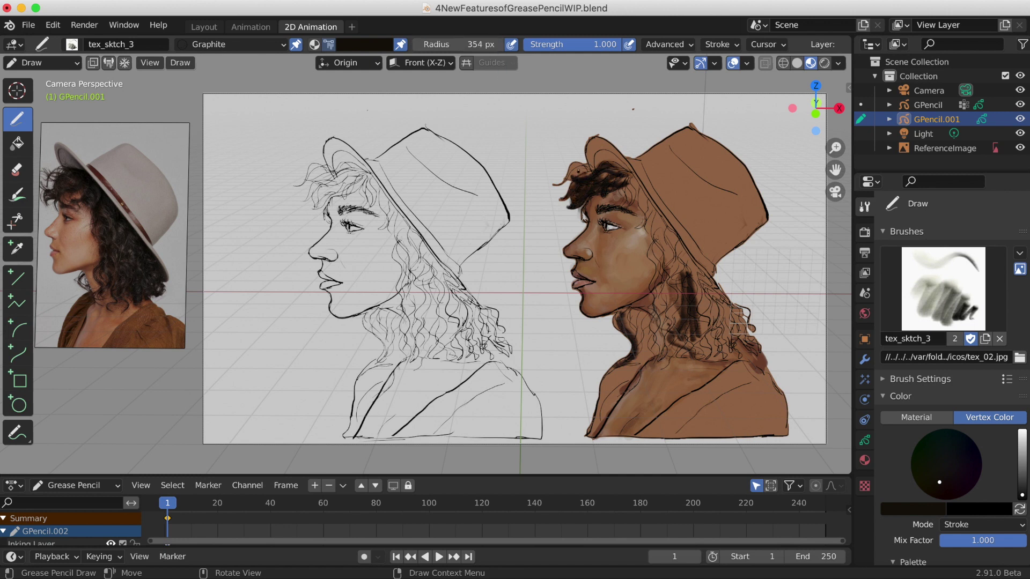
pyautogui.moveTo(590, 162); pyautogui.dragTo(569, 179)
# Set the brush radius to 325 px, save the file and deepen the fringe curls above the forehead.
pyautogui.click(480, 44)
pyautogui.write('325')
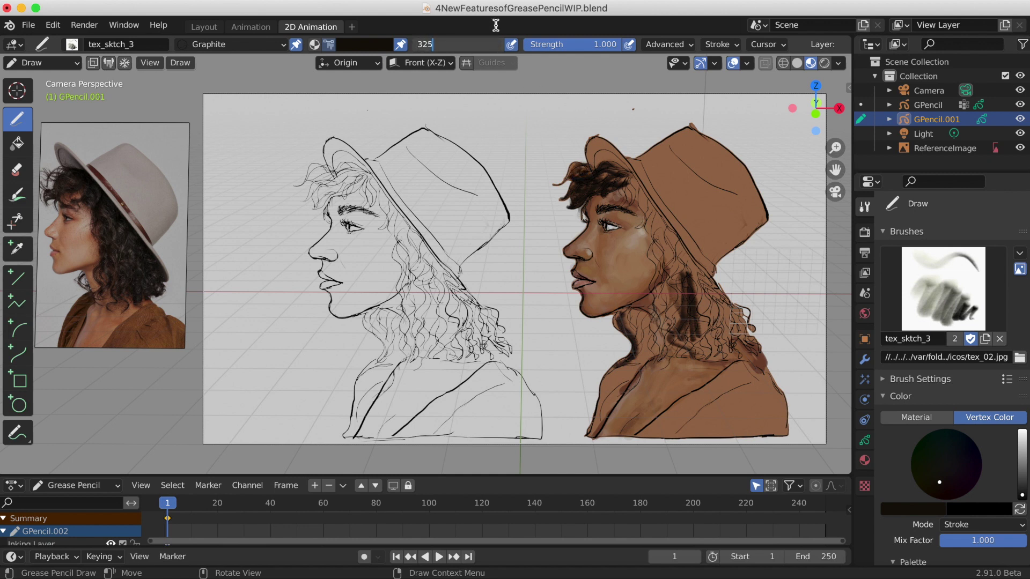
pyautogui.press('Return')
pyautogui.hotkey('ctrl', 's')
pyautogui.moveTo(590, 164); pyautogui.dragTo(572, 175)
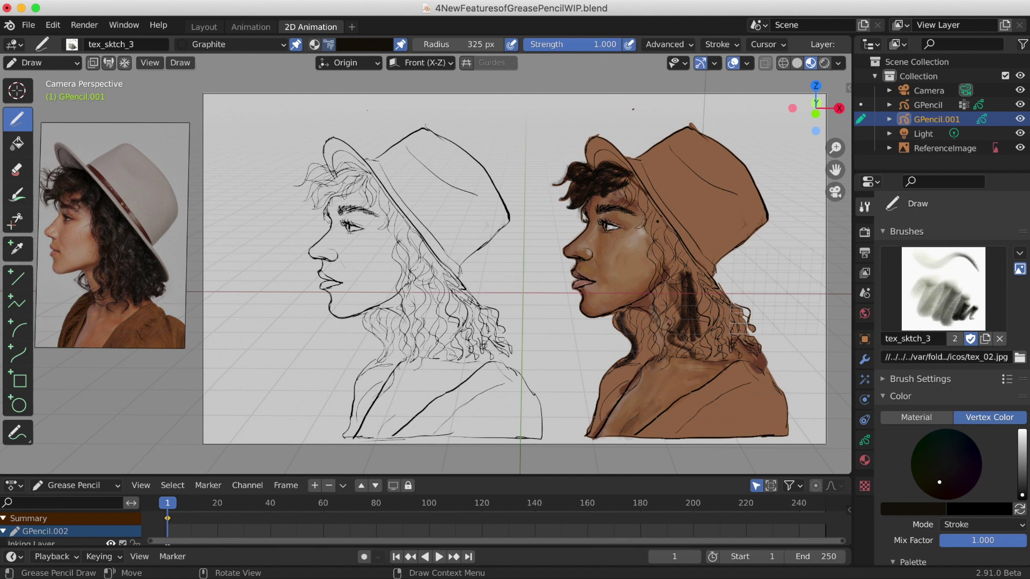
# Set the brush radius to 405 px, paint the hair below the jaw and along the cheek, and save the file.
pyautogui.click(475, 44)
pyautogui.write('415')
pyautogui.press('Return')
pyautogui.hotkey('ctrl', 's')
pyautogui.moveTo(475, 44); pyautogui.dragTo(463, 45)
pyautogui.hotkey('ctrl', 's')
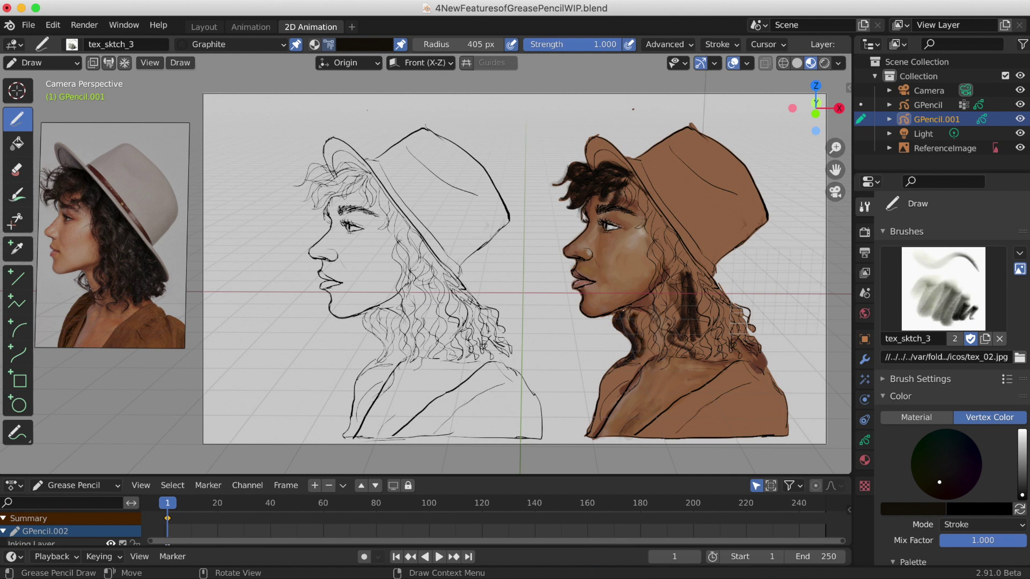
pyautogui.moveTo(623, 311)
pyautogui.mouseDown()
pyautogui.moveTo(644, 343)
pyautogui.moveTo(626, 310)
pyautogui.mouseUp()
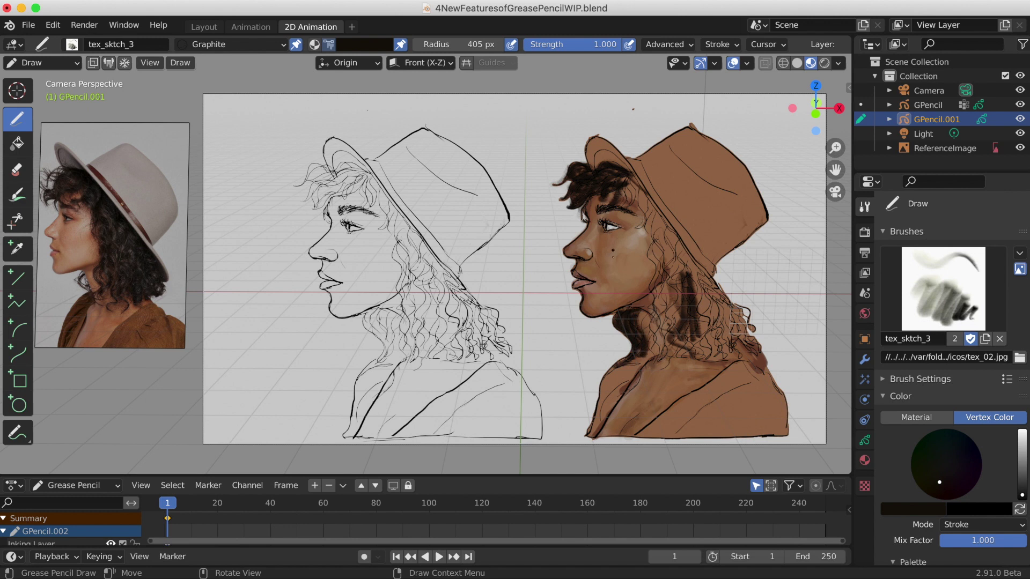
pyautogui.moveTo(659, 359)
pyautogui.mouseDown()
pyautogui.moveTo(652, 209)
pyautogui.moveTo(658, 327)
pyautogui.moveTo(651, 221)
pyautogui.moveTo(658, 267)
pyautogui.mouseUp()
pyautogui.moveTo(641, 355)
pyautogui.mouseDown()
pyautogui.moveTo(642, 318)
pyautogui.moveTo(651, 335)
pyautogui.moveTo(642, 312)
pyautogui.moveTo(633, 316)
pyautogui.mouseUp()
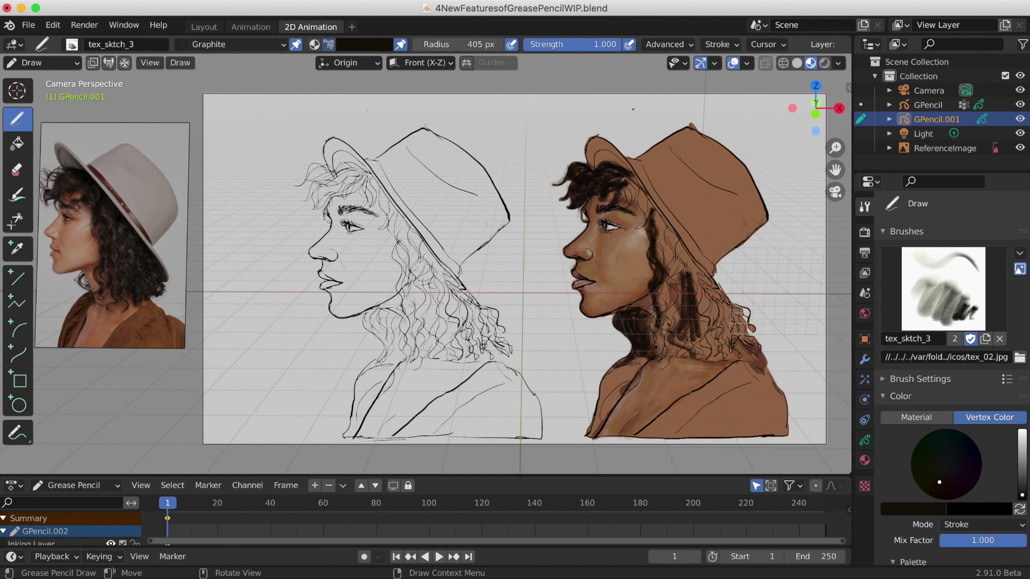
pyautogui.press('super+s')
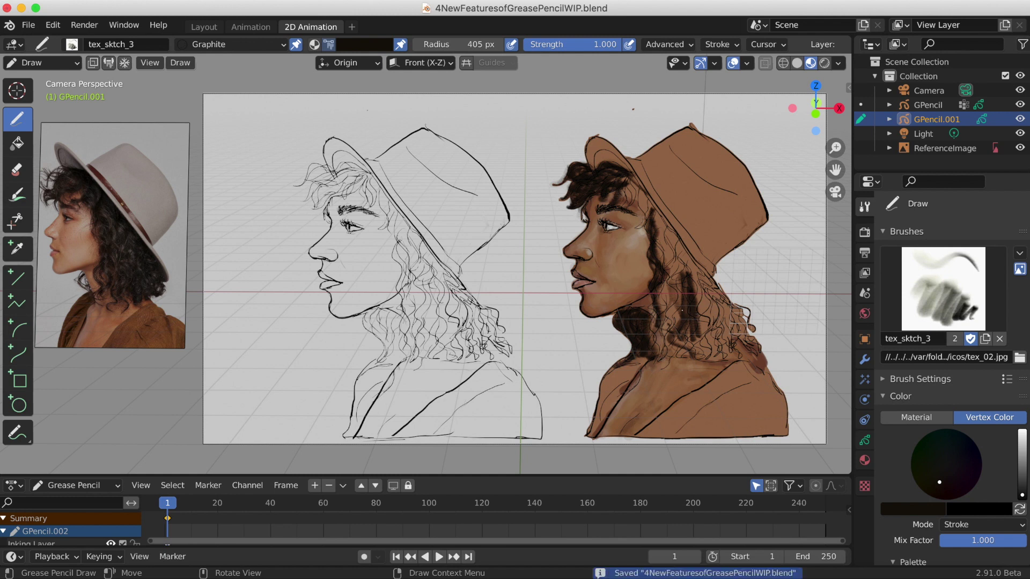
# Set the brush radius to 250 px and add dark strands behind the jaw and up to the temple.
pyautogui.moveTo(652, 300)
pyautogui.mouseDown()
pyautogui.moveTo(669, 356)
pyautogui.moveTo(657, 338)
pyautogui.mouseUp()
pyautogui.click(495, 44)
pyautogui.click(483, 44)
pyautogui.press('BackSpace')
pyautogui.press('BackSpace')
pyautogui.write('50')
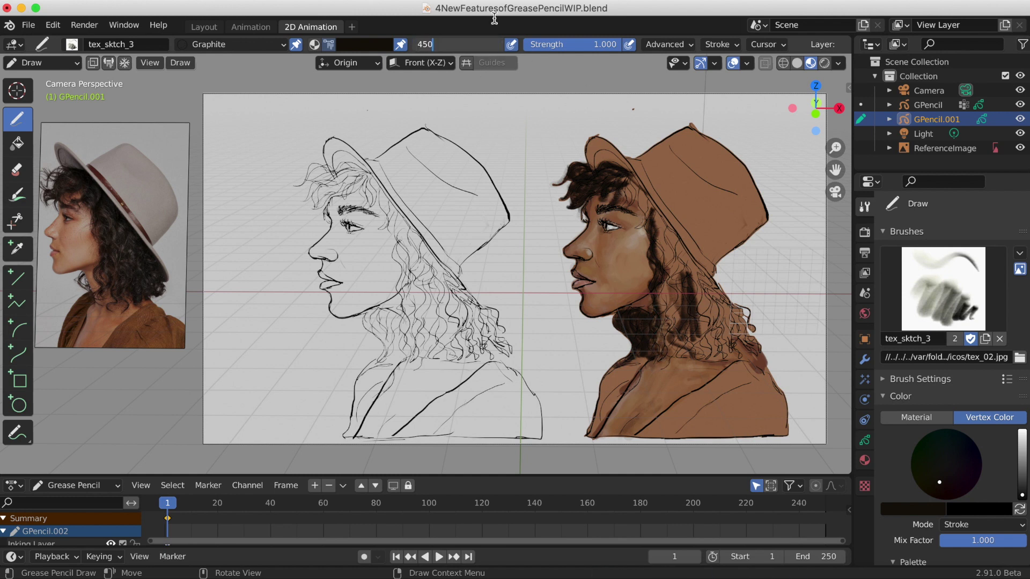
pyautogui.press('Return')
pyautogui.moveTo(671, 272); pyautogui.dragTo(661, 301)
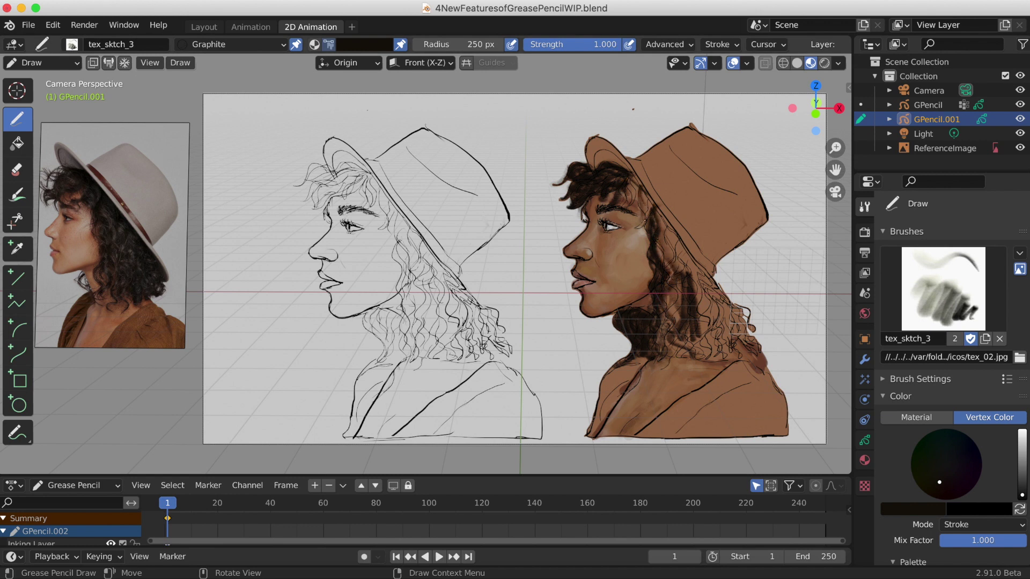
pyautogui.moveTo(644, 228); pyautogui.dragTo(644, 182)
# Set the brush radius to 375 px, save the file and paint strands at the temple, the neck and the outer back curls.
pyautogui.click(483, 44)
pyautogui.write('375')
pyautogui.press('Return')
pyautogui.hotkey('ctrl', 's')
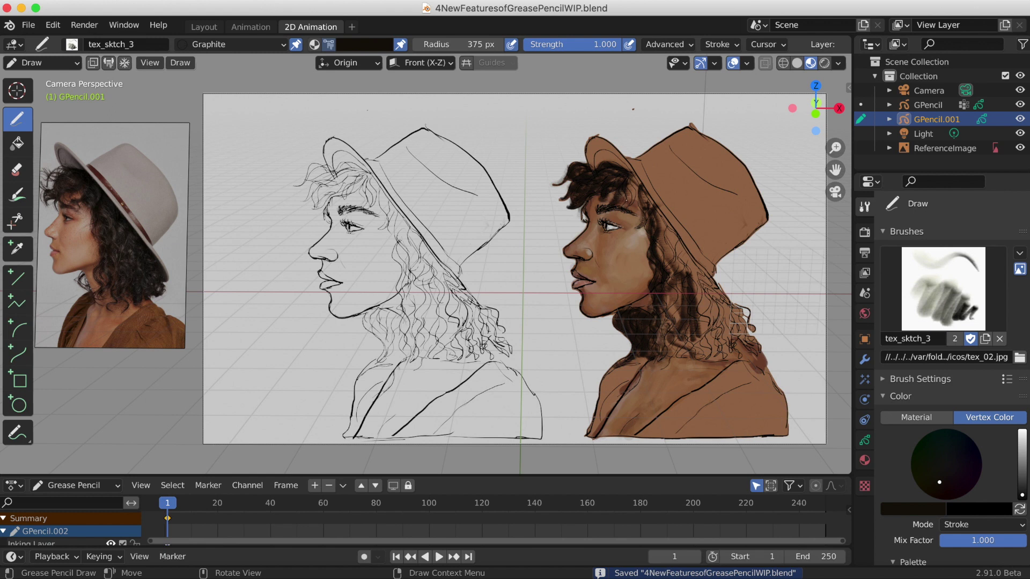
pyautogui.moveTo(626, 200)
pyautogui.mouseDown()
pyautogui.moveTo(624, 192)
pyautogui.moveTo(660, 223)
pyautogui.mouseUp()
pyautogui.moveTo(672, 356)
pyautogui.mouseDown()
pyautogui.moveTo(673, 306)
pyautogui.moveTo(664, 335)
pyautogui.mouseUp()
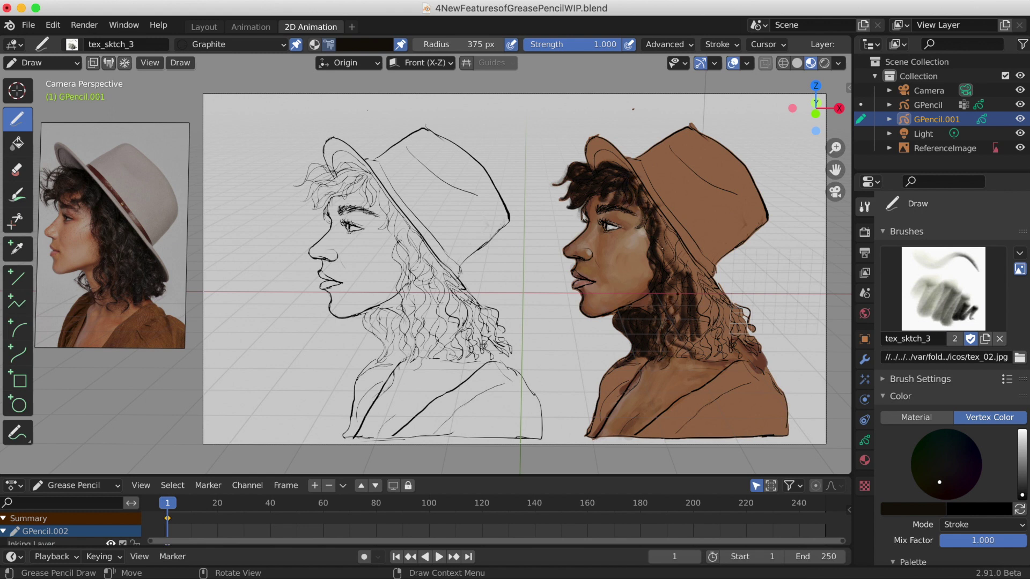
pyautogui.moveTo(663, 236)
pyautogui.mouseDown()
pyautogui.moveTo(665, 262)
pyautogui.moveTo(661, 239)
pyautogui.mouseUp()
pyautogui.moveTo(751, 320)
pyautogui.mouseDown()
pyautogui.moveTo(715, 282)
pyautogui.moveTo(732, 305)
pyautogui.mouseUp()
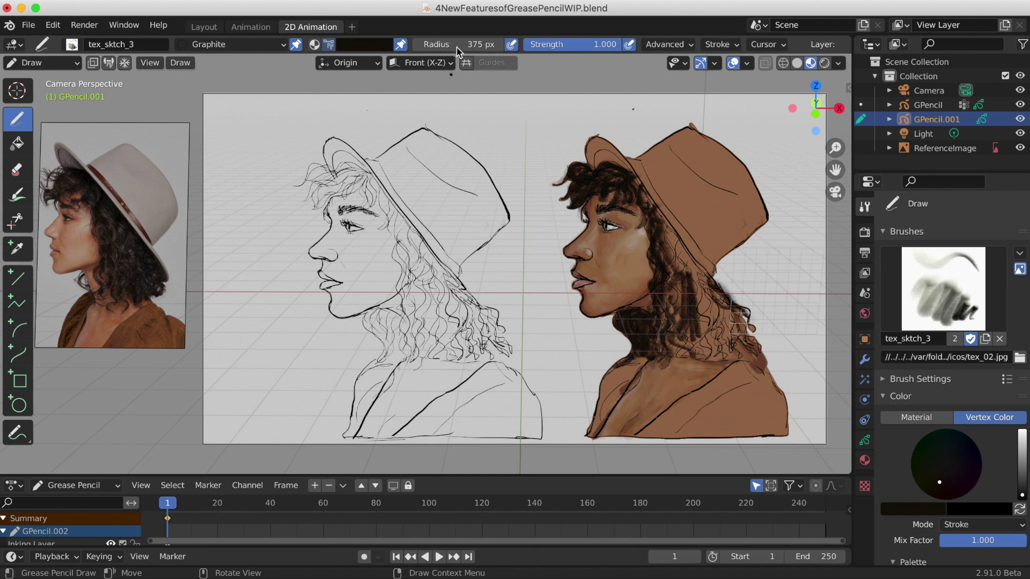
# Increase the brush radius to 450 px, darken the hair from the temple down to behind the neck, and save the file.
pyautogui.moveTo(461, 44); pyautogui.dragTo(472, 44)
pyautogui.press('super+s')
pyautogui.moveTo(637, 183); pyautogui.dragTo(651, 205)
pyautogui.moveTo(677, 285)
pyautogui.mouseDown()
pyautogui.moveTo(665, 236)
pyautogui.moveTo(660, 343)
pyautogui.mouseUp()
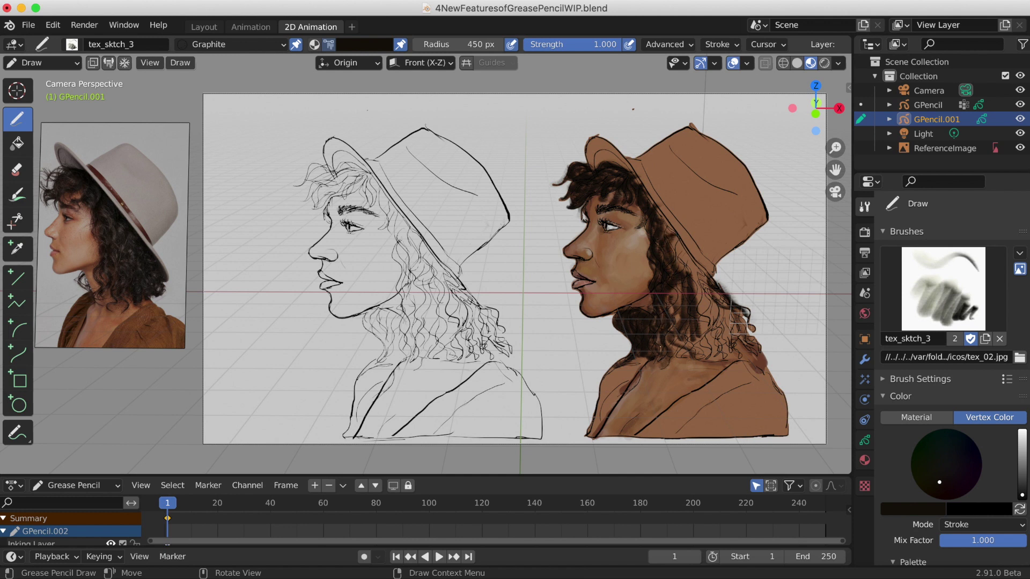
pyautogui.moveTo(679, 302)
pyautogui.mouseDown()
pyautogui.moveTo(683, 359)
pyautogui.moveTo(670, 334)
pyautogui.mouseUp()
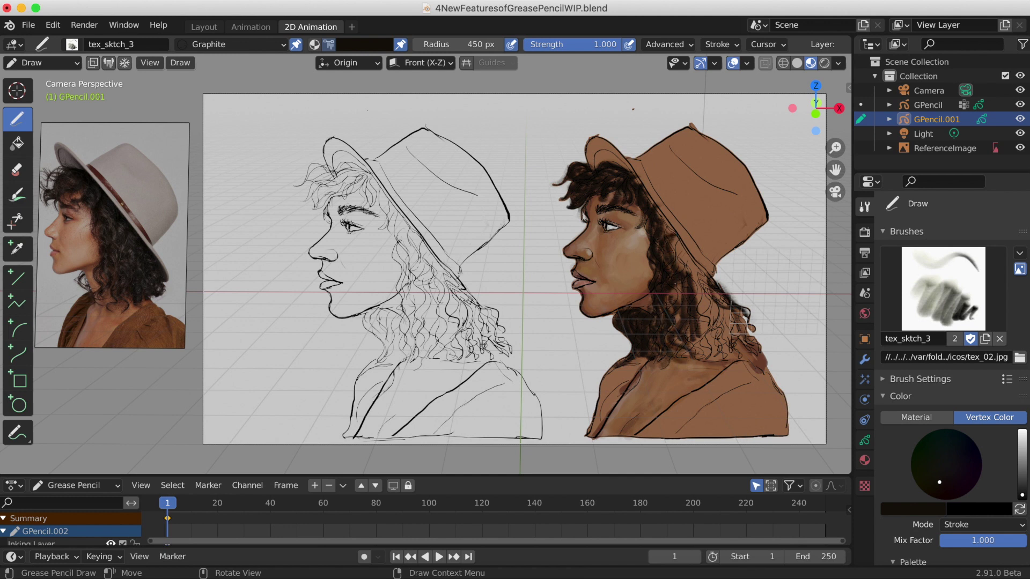
pyautogui.moveTo(674, 283)
pyautogui.mouseDown()
pyautogui.moveTo(663, 319)
pyautogui.moveTo(681, 322)
pyautogui.mouseUp()
pyautogui.press('super+s')
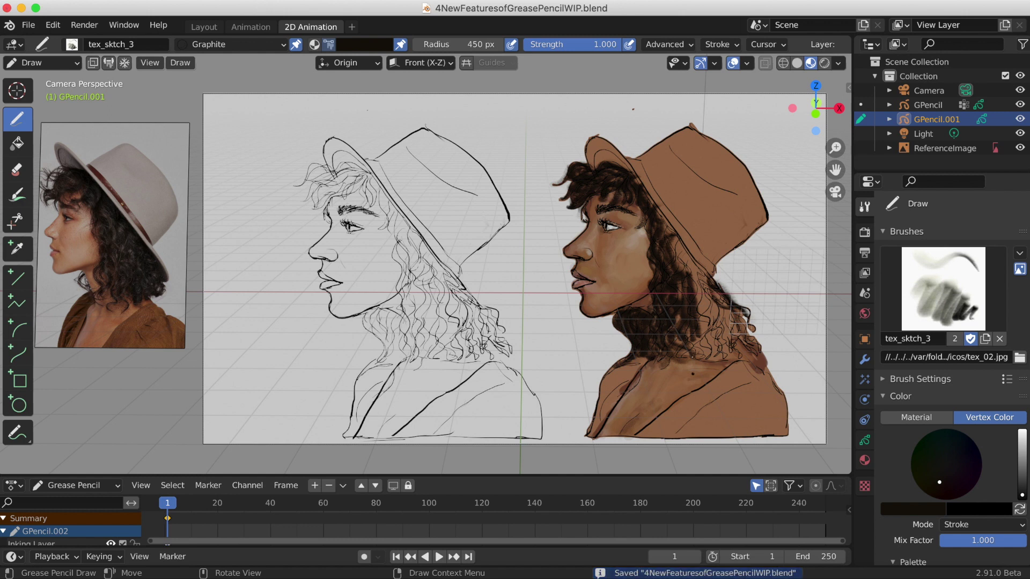
# Fill the back curls between the hat brim and the collar with dark strokes.
pyautogui.moveTo(686, 252)
pyautogui.mouseDown()
pyautogui.moveTo(680, 273)
pyautogui.moveTo(707, 341)
pyautogui.mouseUp()
pyautogui.moveTo(707, 295)
pyautogui.mouseDown()
pyautogui.moveTo(731, 339)
pyautogui.moveTo(722, 303)
pyautogui.moveTo(701, 321)
pyautogui.moveTo(704, 360)
pyautogui.moveTo(697, 351)
pyautogui.mouseUp()
pyautogui.moveTo(685, 342)
pyautogui.mouseDown()
pyautogui.moveTo(674, 360)
pyautogui.moveTo(703, 358)
pyautogui.mouseUp()
pyautogui.moveTo(699, 331)
pyautogui.mouseDown()
pyautogui.moveTo(690, 345)
pyautogui.moveTo(712, 359)
pyautogui.mouseUp()
pyautogui.moveTo(717, 329)
pyautogui.mouseDown()
pyautogui.moveTo(710, 347)
pyautogui.moveTo(700, 331)
pyautogui.mouseUp()
pyautogui.moveTo(707, 255); pyautogui.dragTo(675, 279)
pyautogui.moveTo(709, 276); pyautogui.dragTo(694, 302)
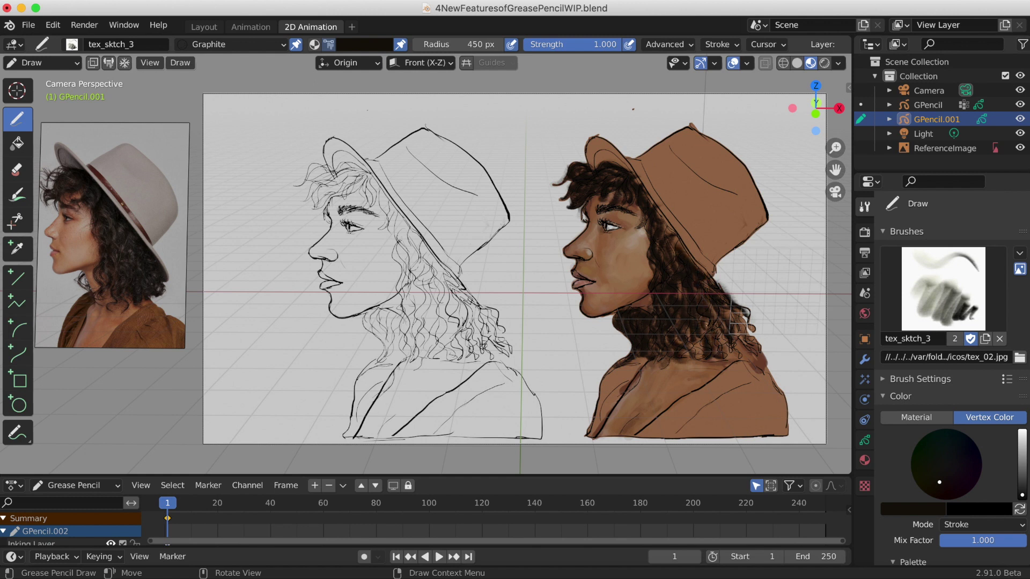
# Switch to the tex_rough_1 brush, pick a very dark brown, set the radius to 96 px and save the file.
pyautogui.click(75, 46)
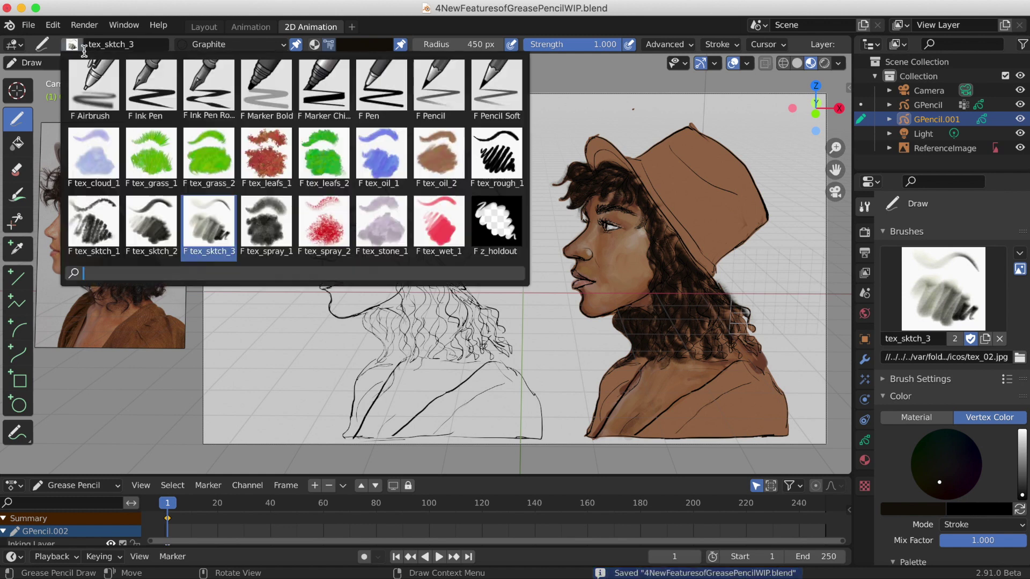
pyautogui.click(496, 156)
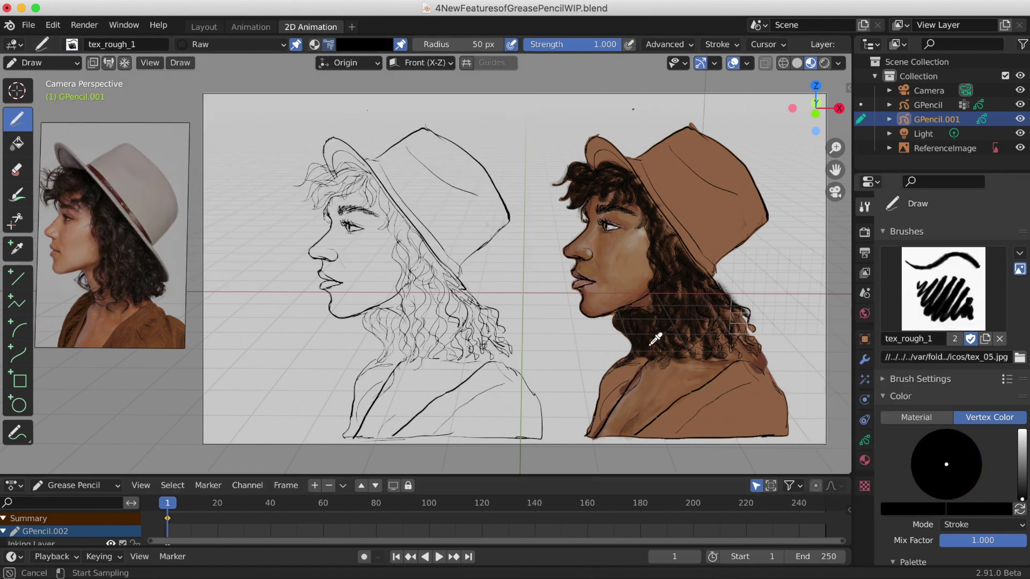
pyautogui.click(1022, 495)
pyautogui.moveTo(459, 44); pyautogui.dragTo(504, 46)
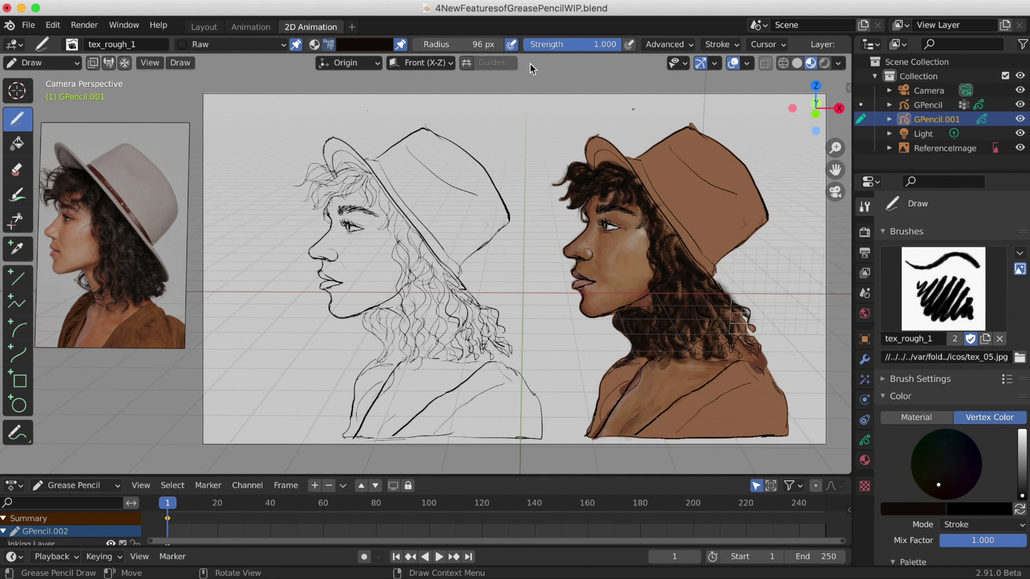
pyautogui.press('super+s')
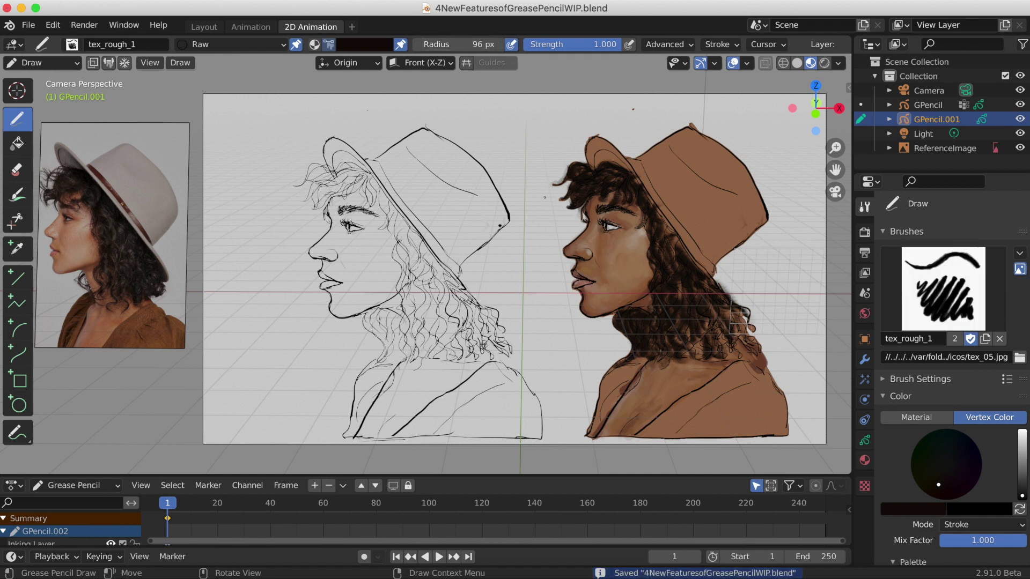